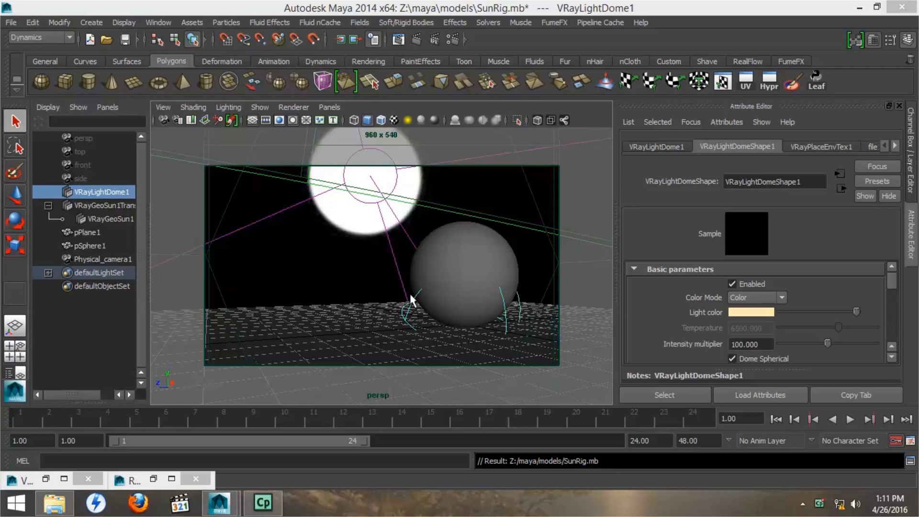
Inspect the sphere and the ground plane from a wider angle
alt+drag(388, 300, 371, 261)
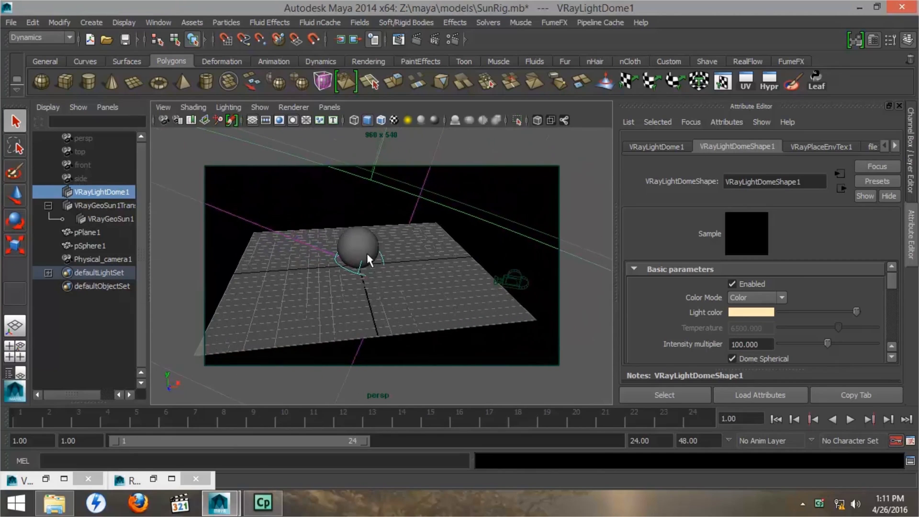
click(360, 237)
click(324, 297)
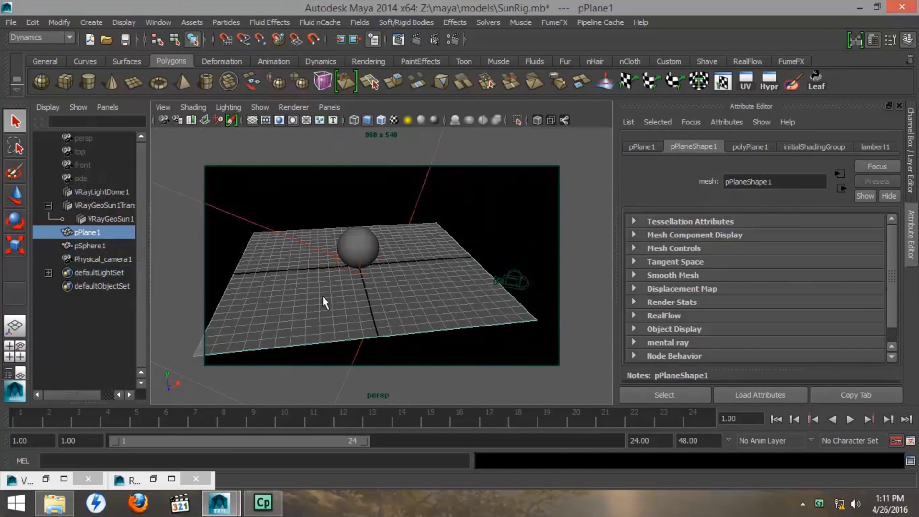
Examine the physical camera's extra V-Ray attributes and which V-Ray camera attributes are enabled for it
click(521, 282)
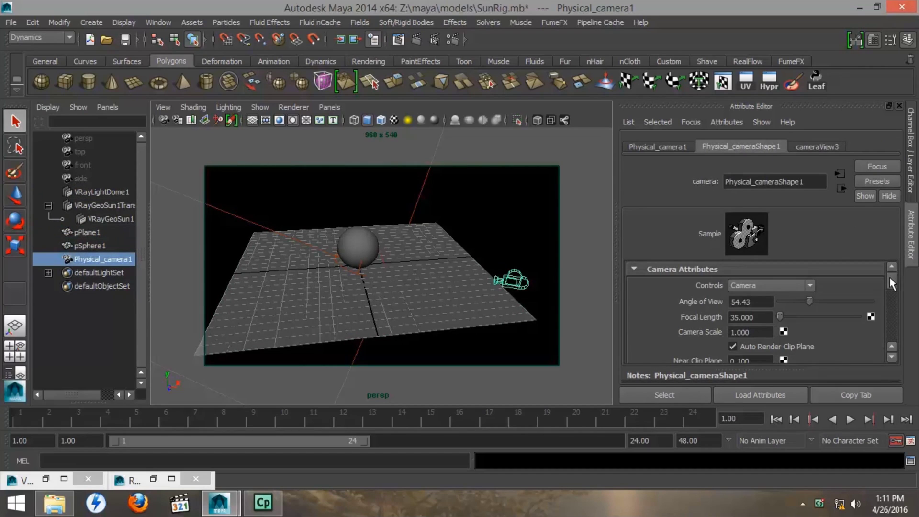
drag(890, 277, 902, 342)
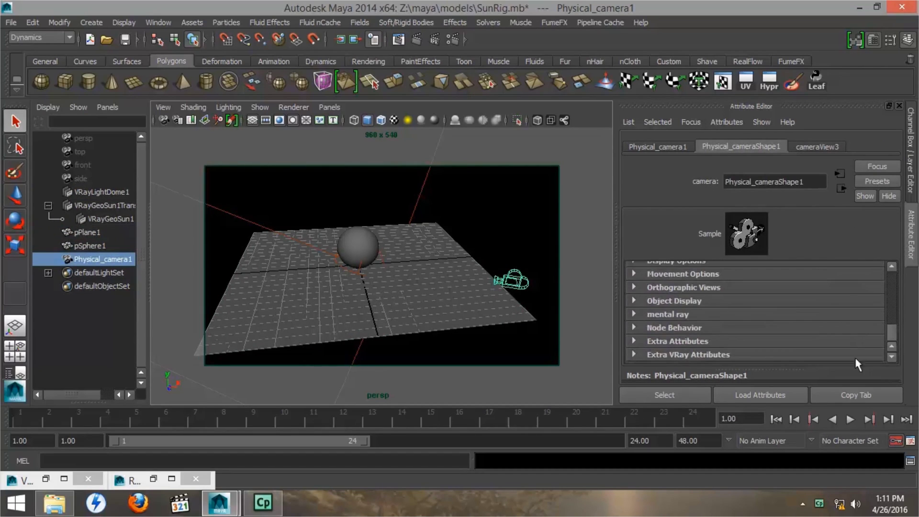
click(635, 355)
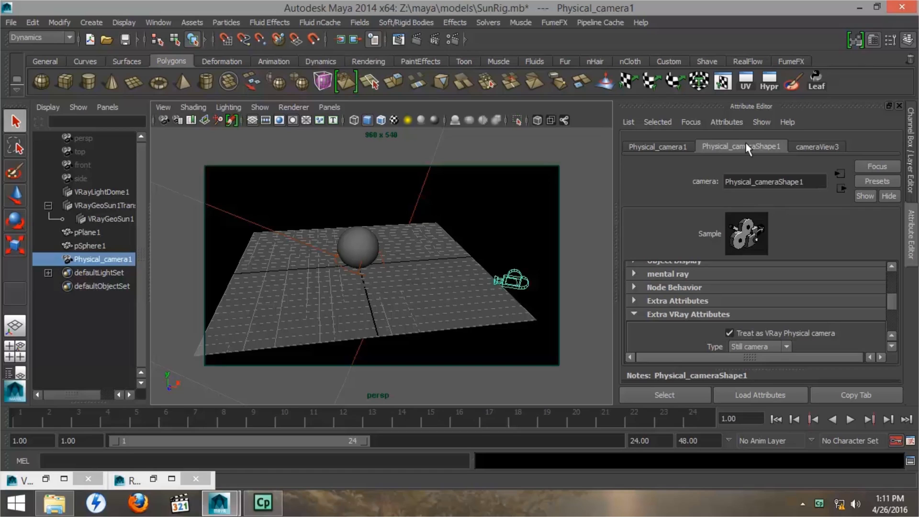
click(727, 122)
mouse_move(740, 174)
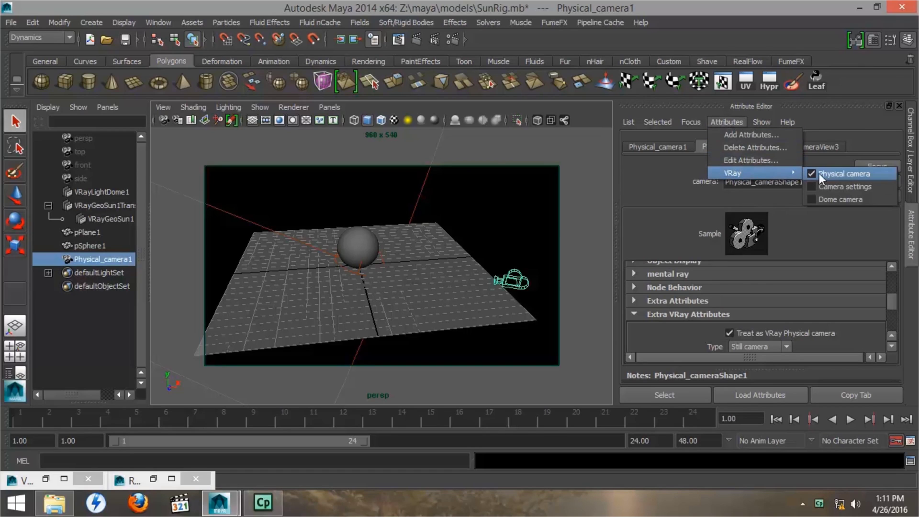
click(81, 303)
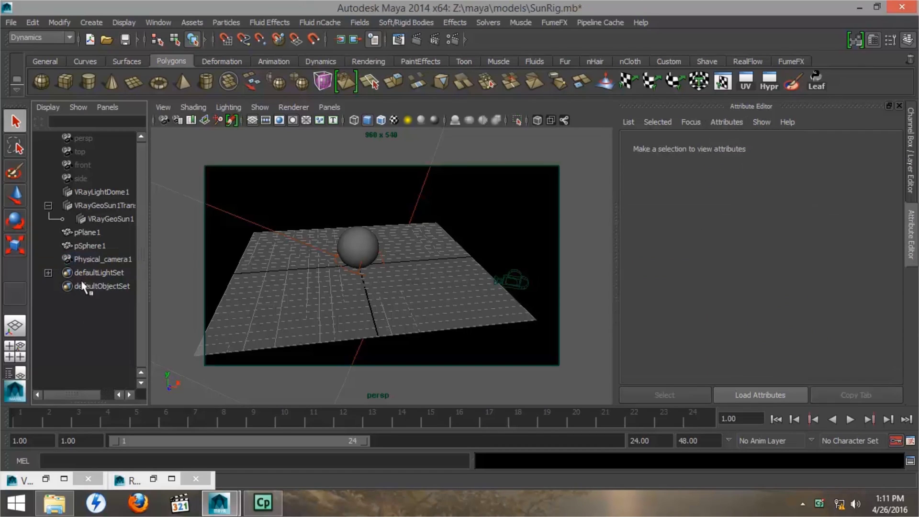
Examine the V-Ray dome light's sampling and texture settings, and look at the V-Ray sun's parameters
click(101, 191)
alt+drag(419, 316, 291, 284)
scroll(767, 354, down, 5)
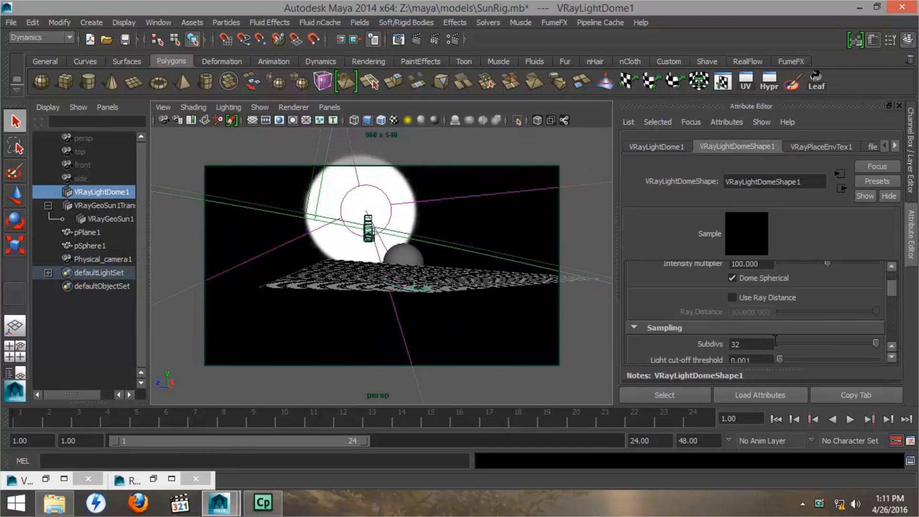
scroll(773, 340, down, 2)
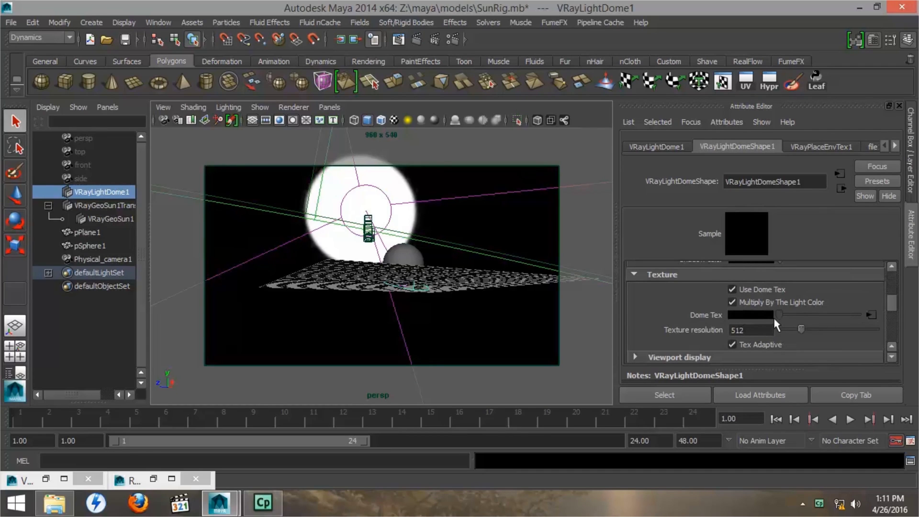
alt+drag(330, 305, 270, 299)
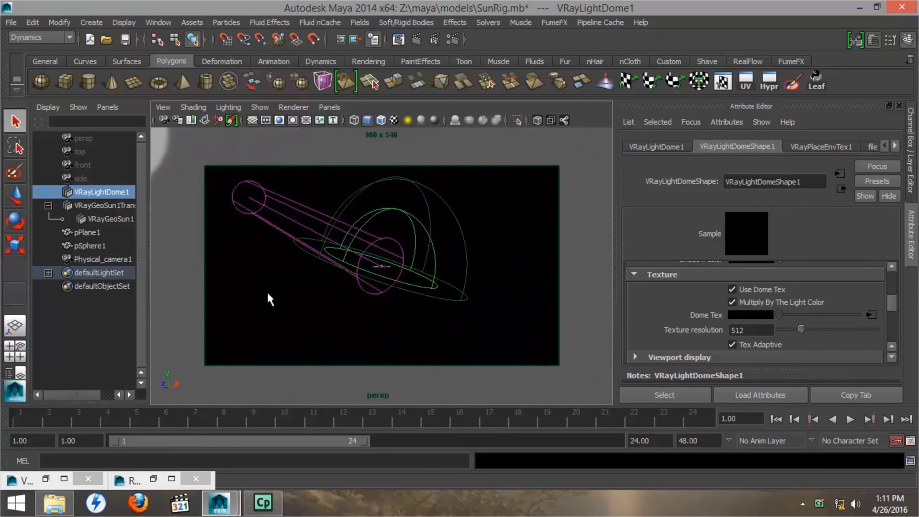
click(106, 220)
Try rotating the V-Ray dome light to see how the sun responds, and undo the rotation
click(97, 190)
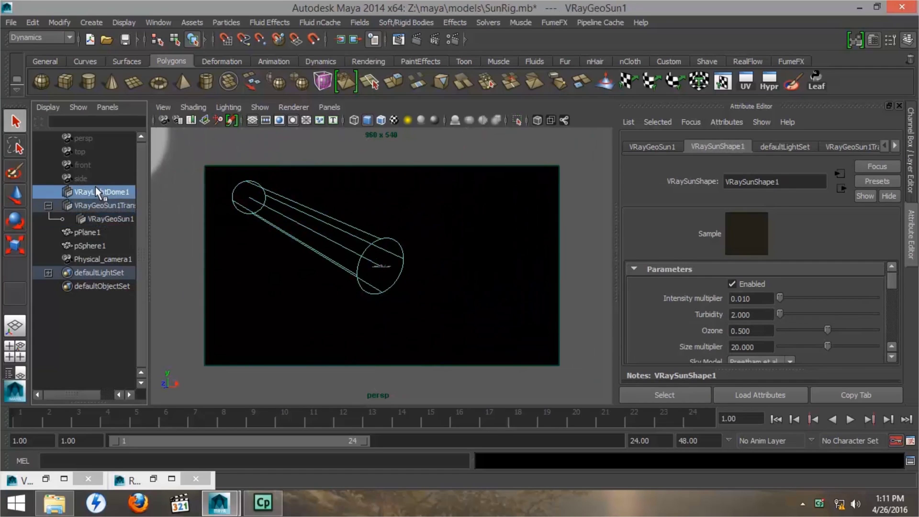
key(e)
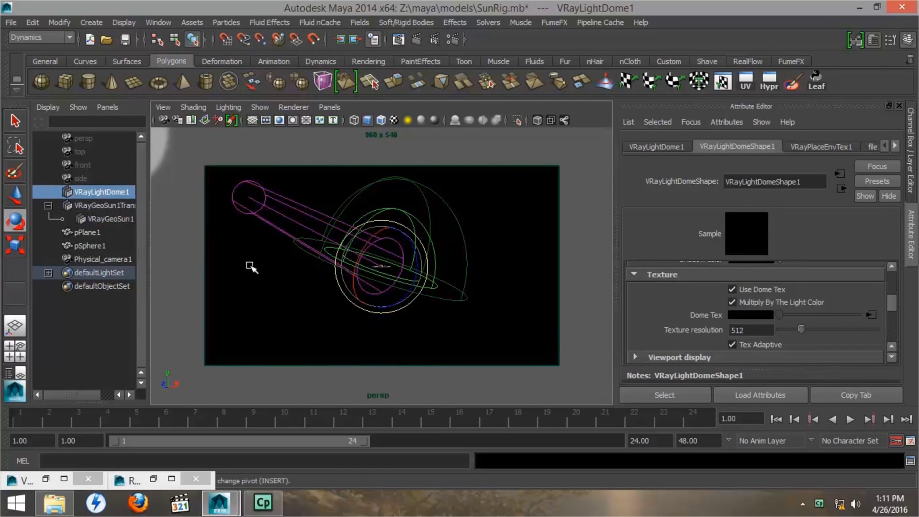
mouse_move(324, 317)
alt+mouse_down()
mouse_move(307, 317)
mouse_move(311, 309)
alt+mouse_up()
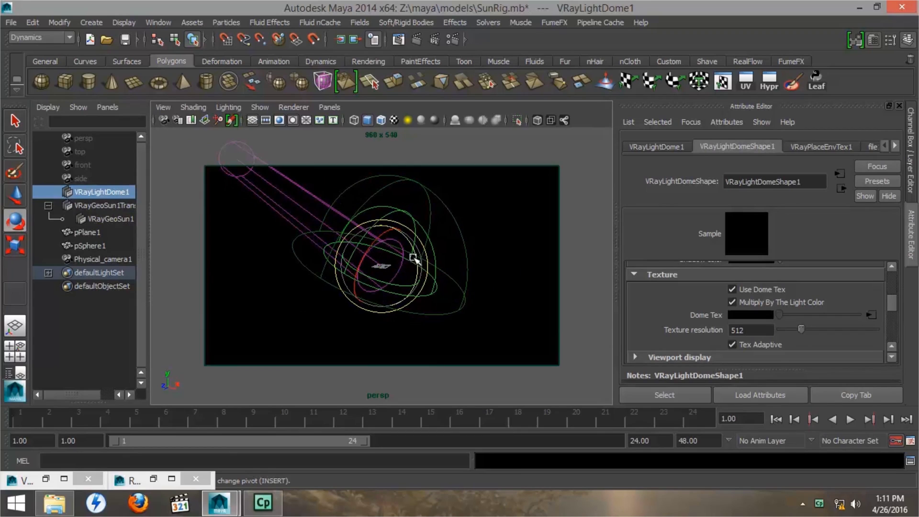
drag(417, 263, 392, 273)
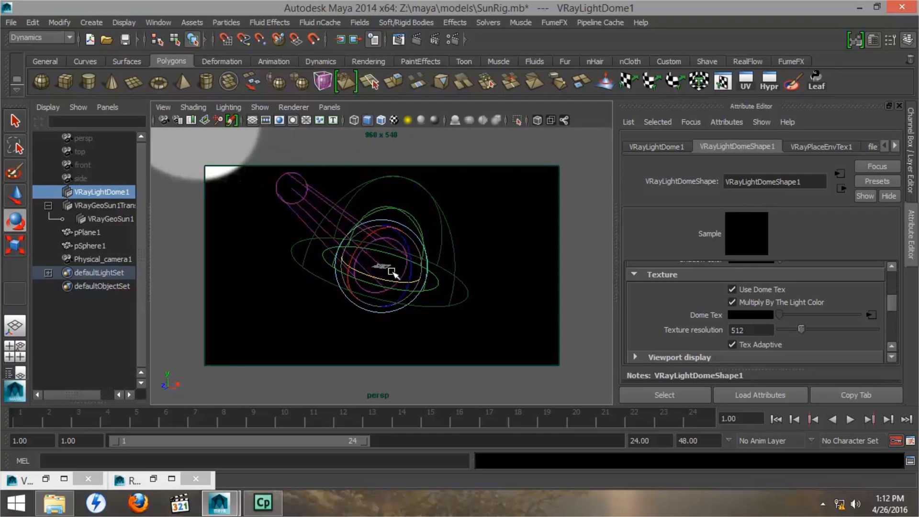
key(ctrl+z)
key(ctrl+z)
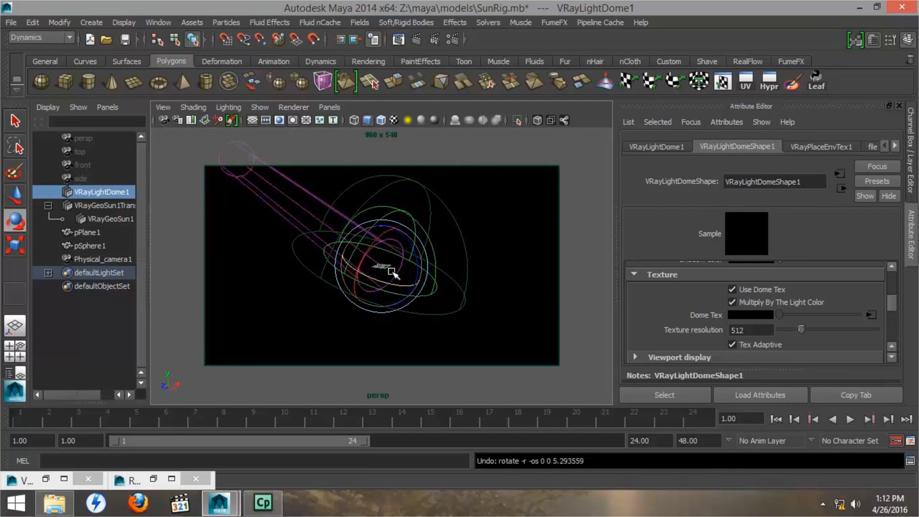
key(ctrl+z)
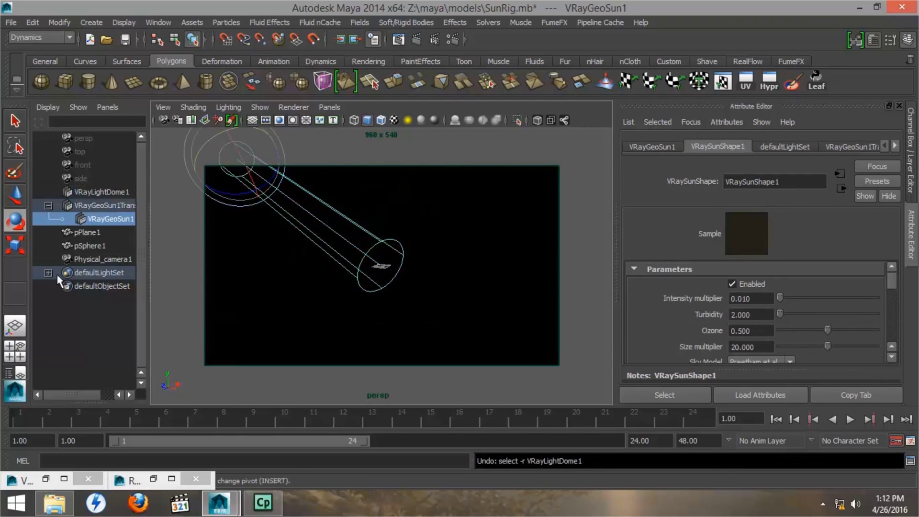
Select the V-Ray dome light and restore the perspective view from the saved bookmark cameraView1
click(90, 192)
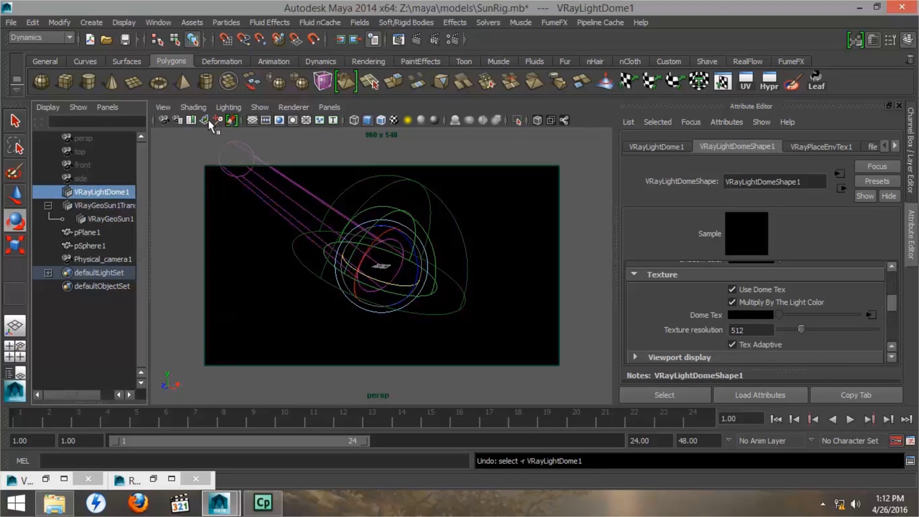
click(190, 119)
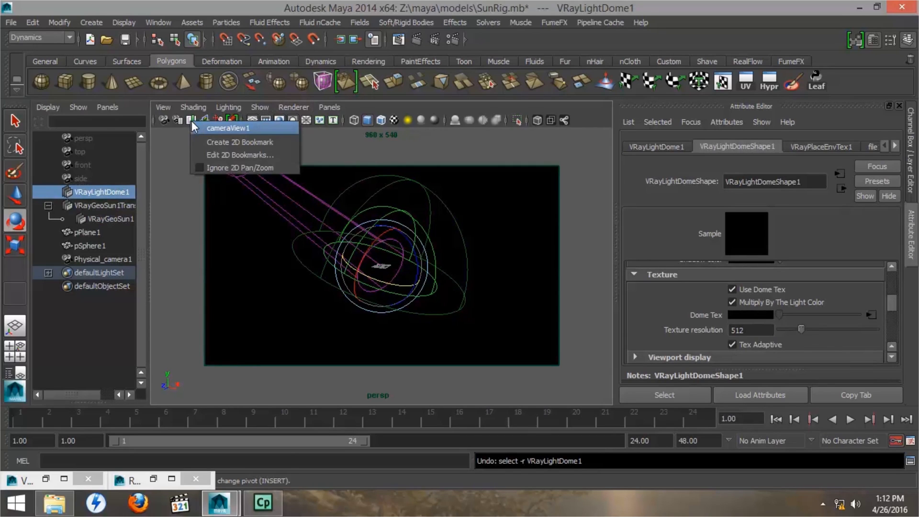
click(205, 129)
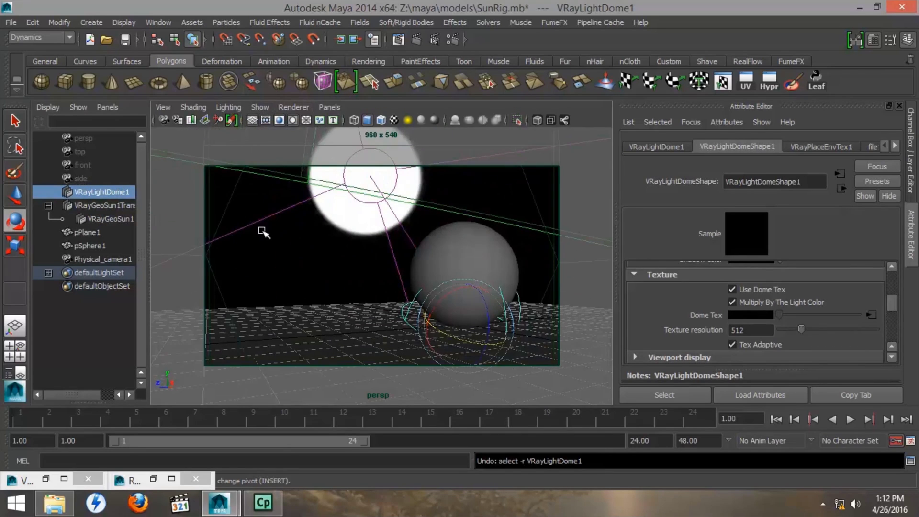
Check the V-Ray Sun and Sky section of the render settings, and render the scene with sun and dome light enabled
click(150, 478)
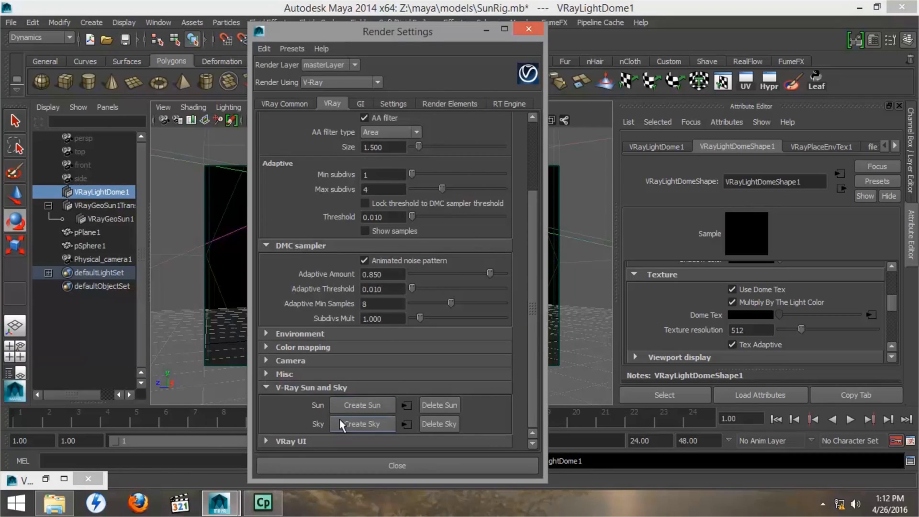
click(486, 31)
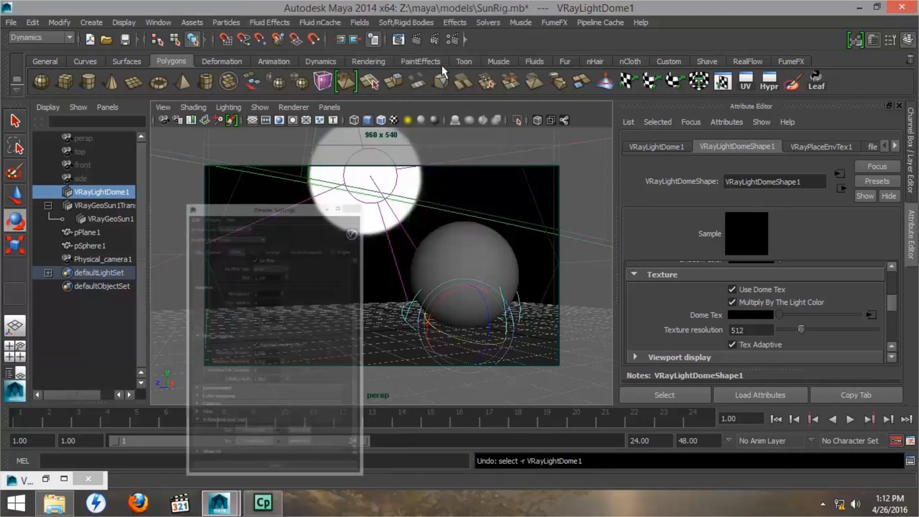
click(45, 479)
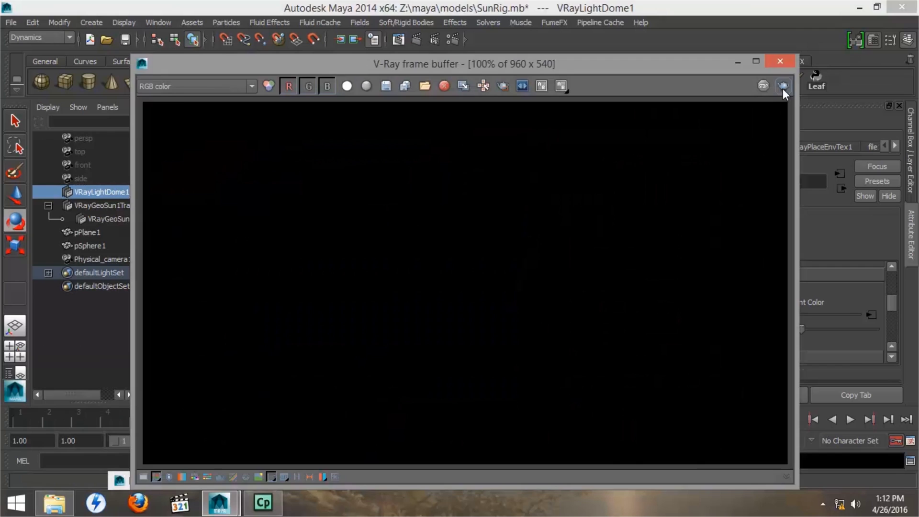
click(783, 87)
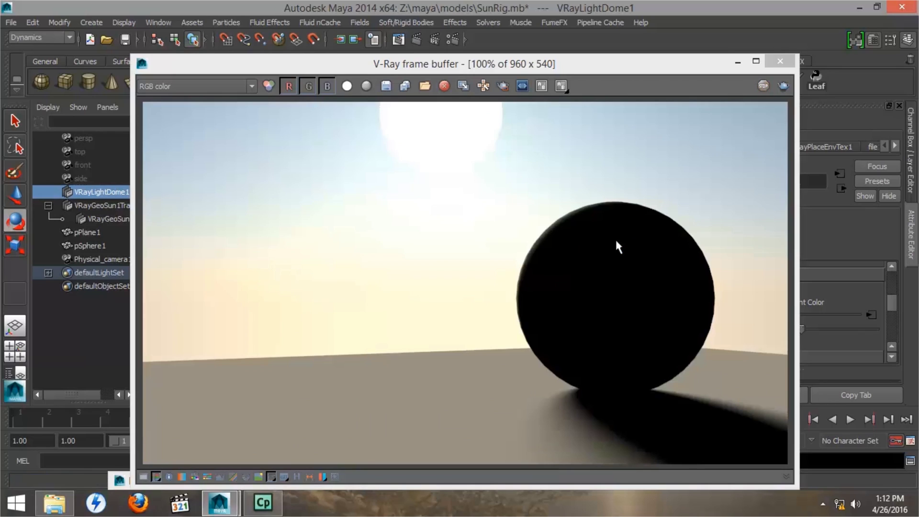
click(738, 60)
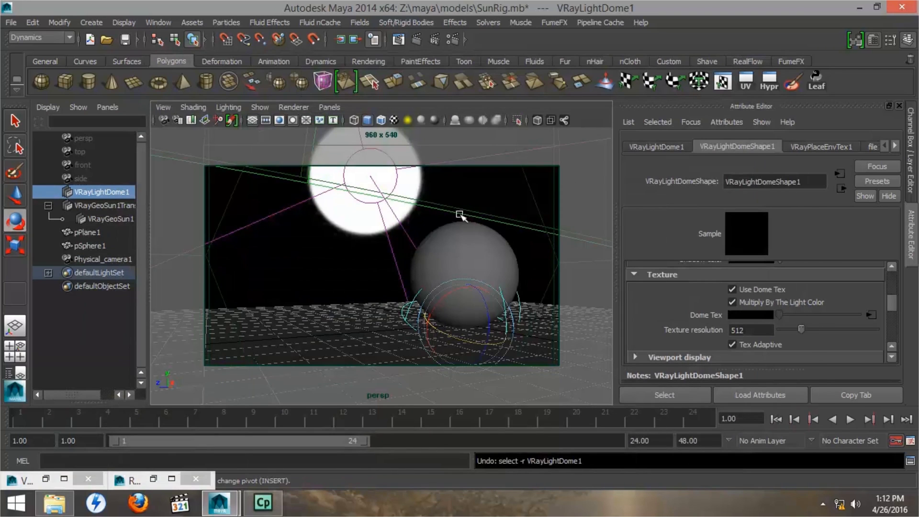
Disable the V-Ray sun and render the scene lit by the dome light for comparison
click(100, 219)
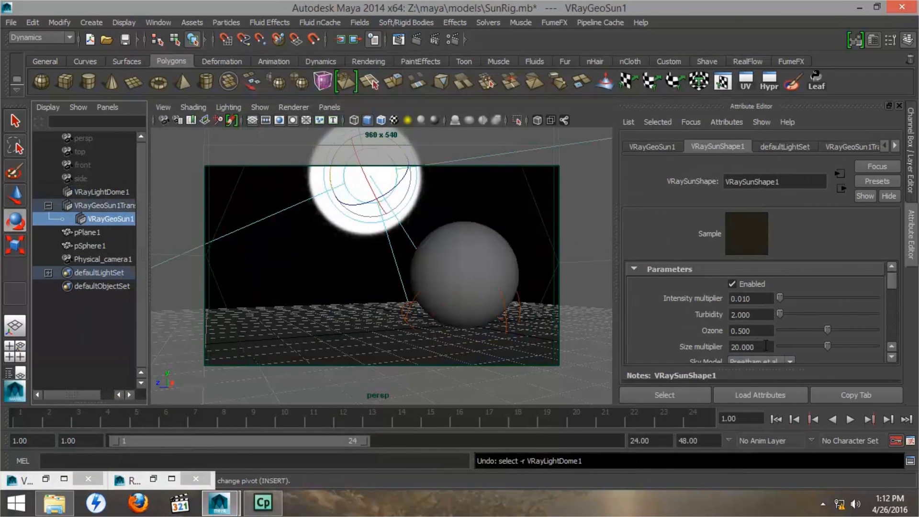
drag(765, 348, 732, 348)
click(732, 284)
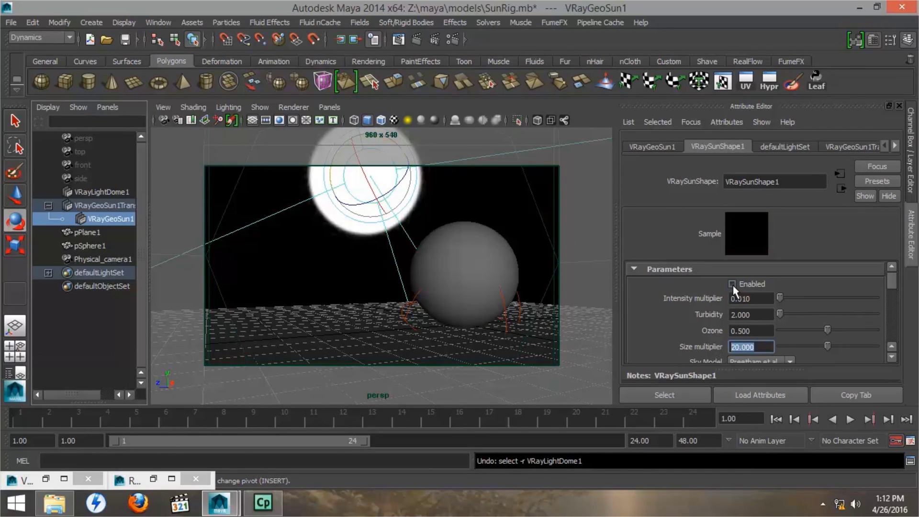
click(47, 480)
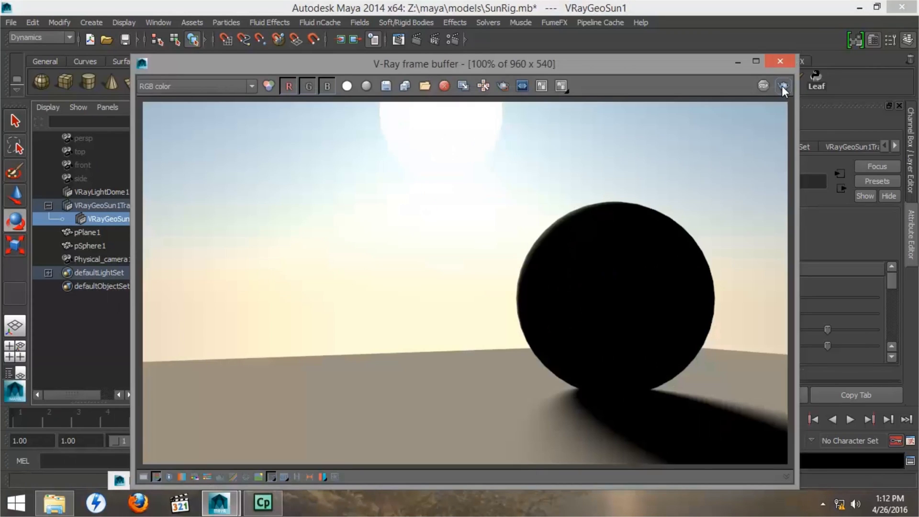
click(783, 85)
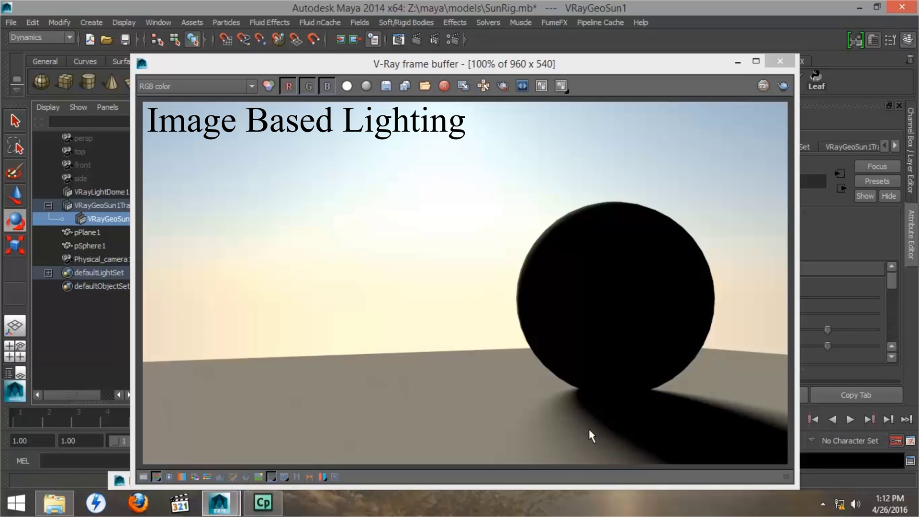
click(738, 62)
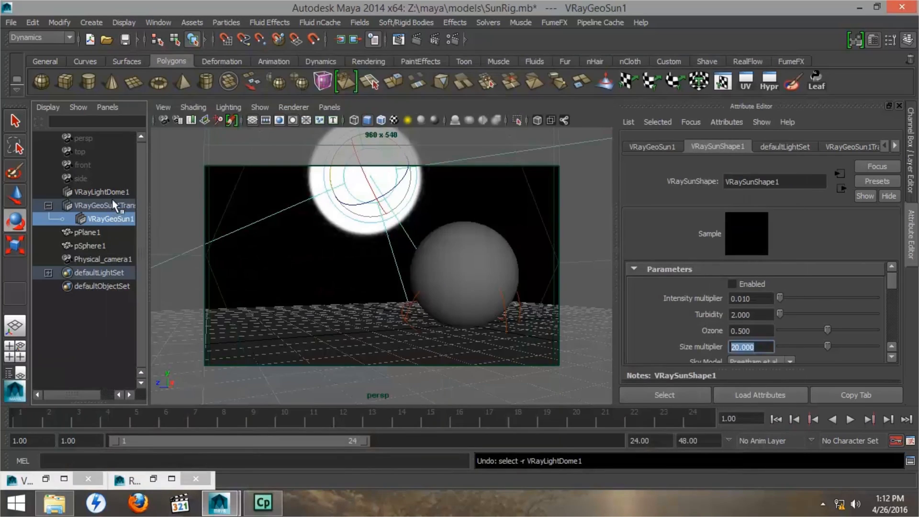
Re-enable the V-Ray sun, disable the V-Ray dome light, and render the scene with Sun and Sky lighting
click(732, 284)
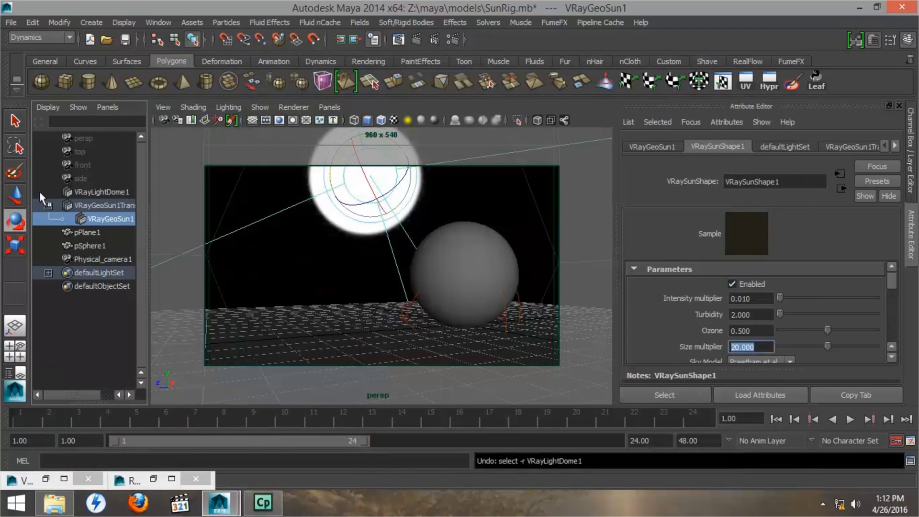
click(107, 193)
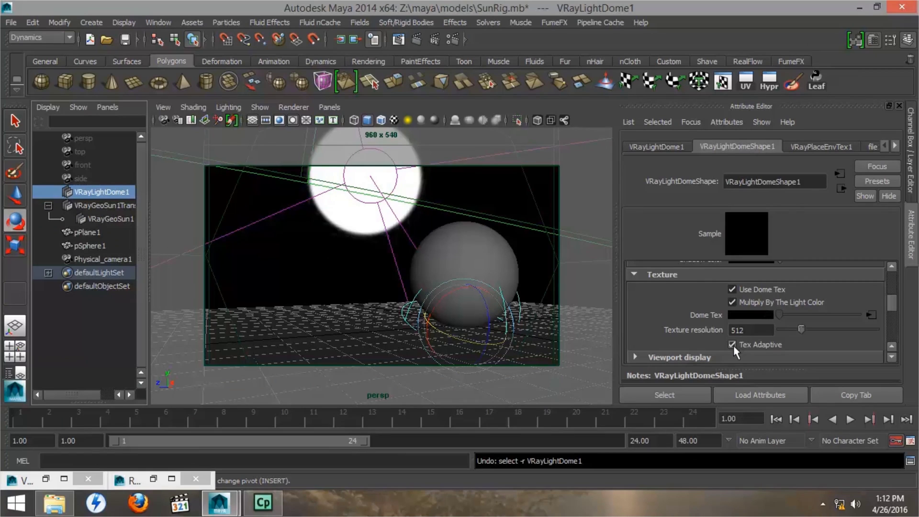
scroll(736, 334, up, 5)
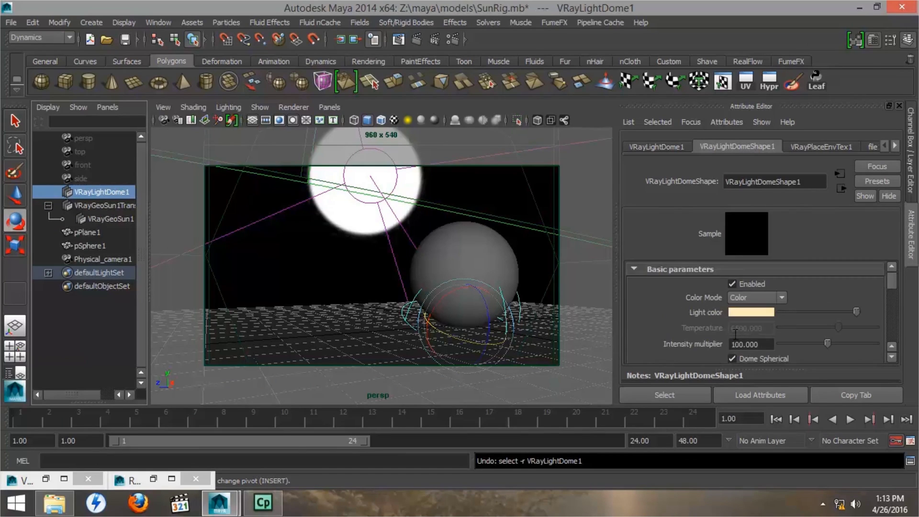
click(733, 284)
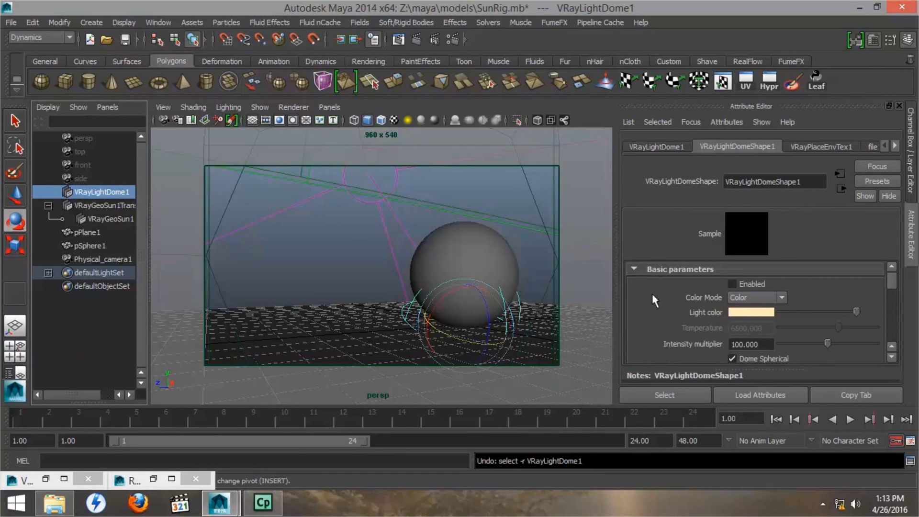
click(46, 479)
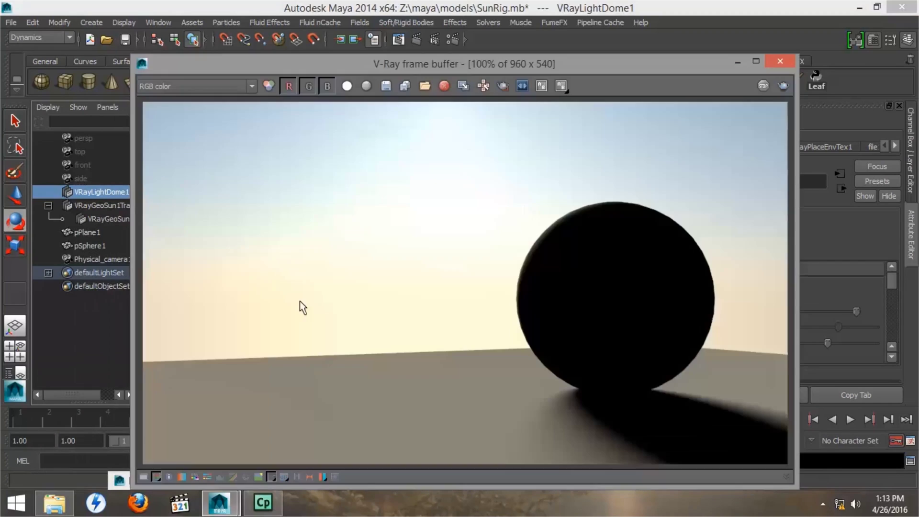
click(784, 86)
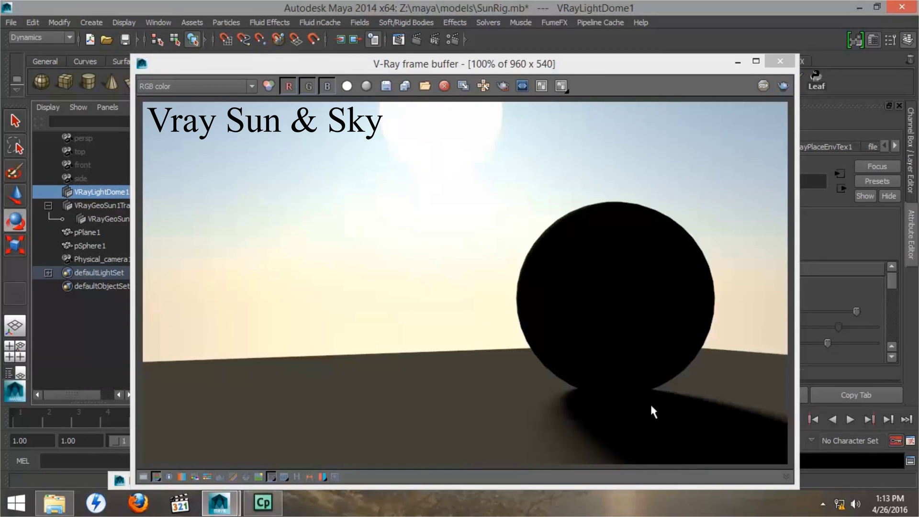
Turn on global illumination (GI) in the V-Ray render settings
click(736, 62)
click(152, 479)
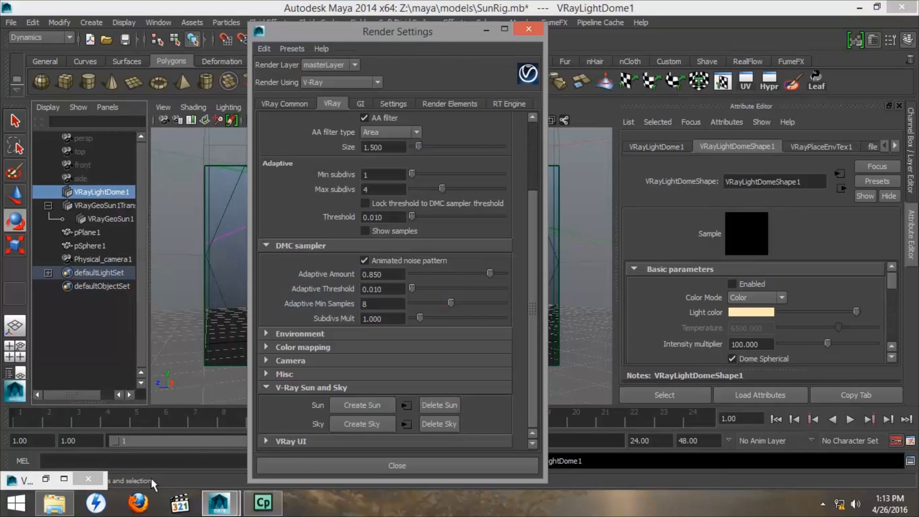
click(359, 103)
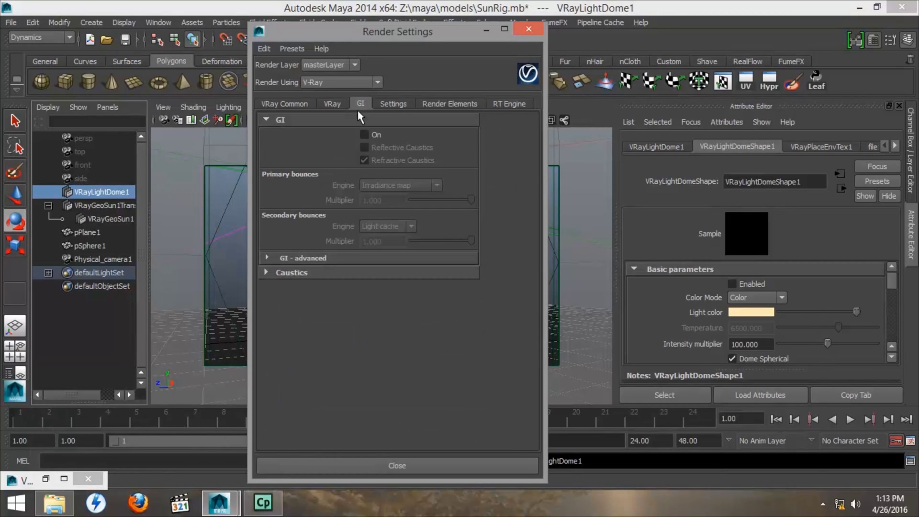
click(364, 135)
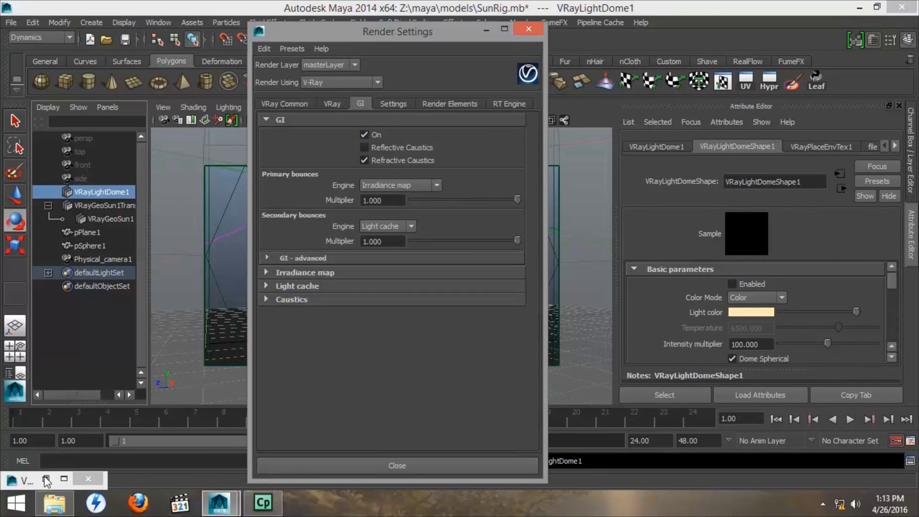
Re-enable the V-Ray dome light and render the scene with the sun, dome light and global illumination
click(732, 284)
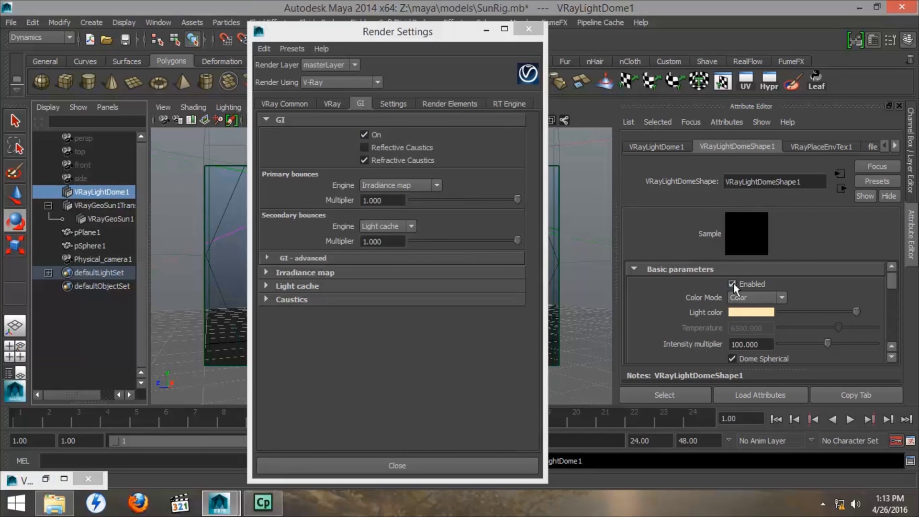
click(103, 219)
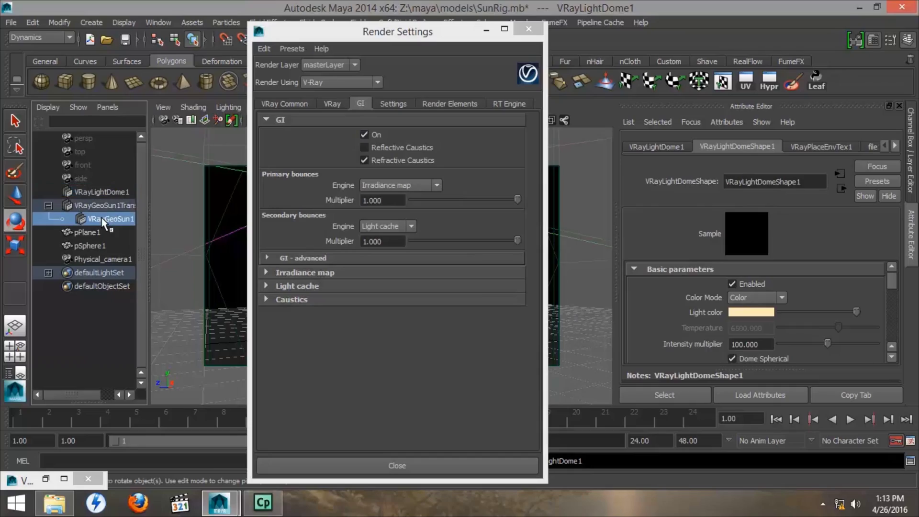
click(45, 479)
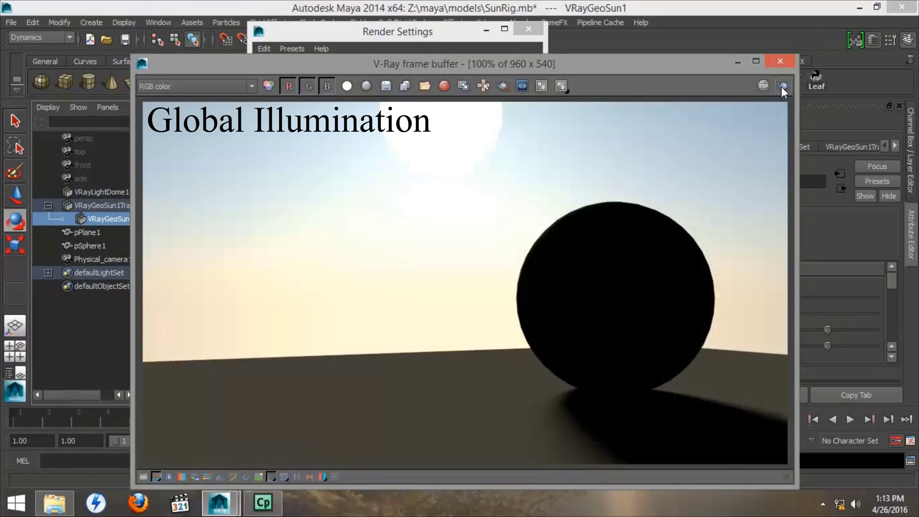
click(783, 86)
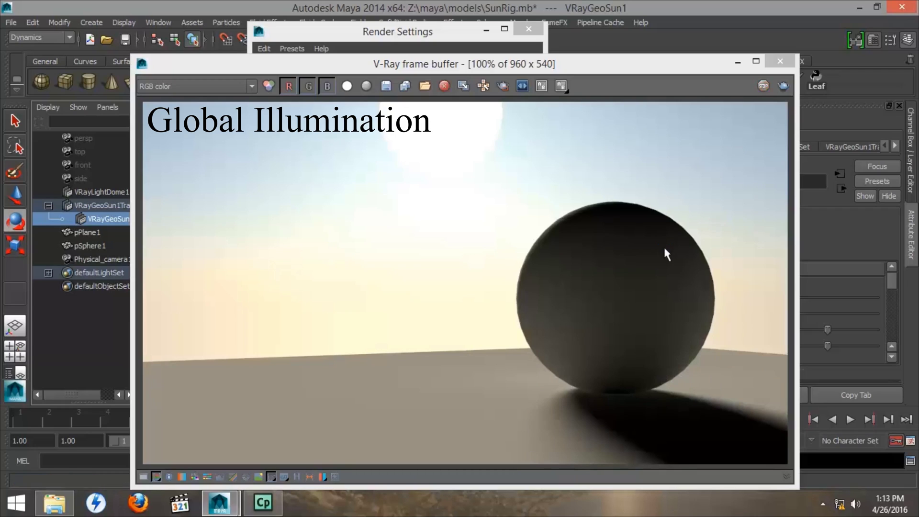
Switch the viewport to the Physical_camera1 perspective and render the scene again through that camera
click(737, 62)
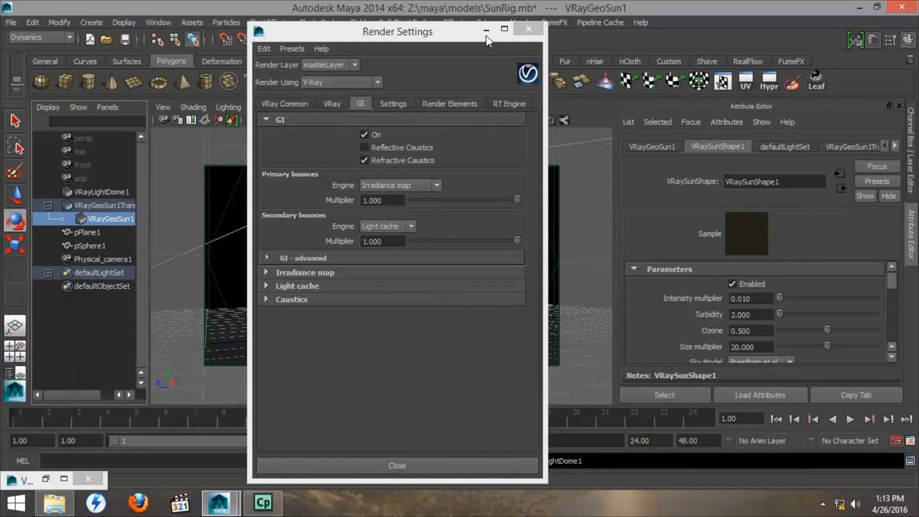
click(485, 30)
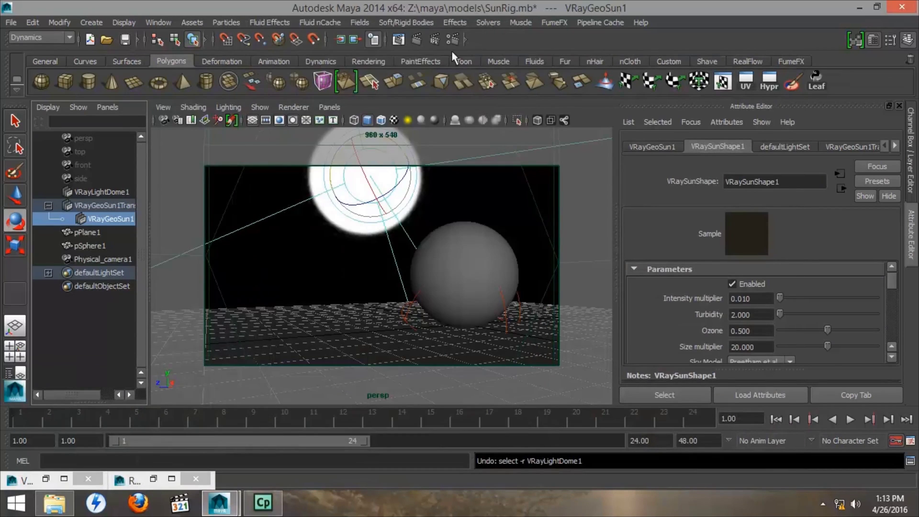
click(328, 108)
mouse_move(354, 120)
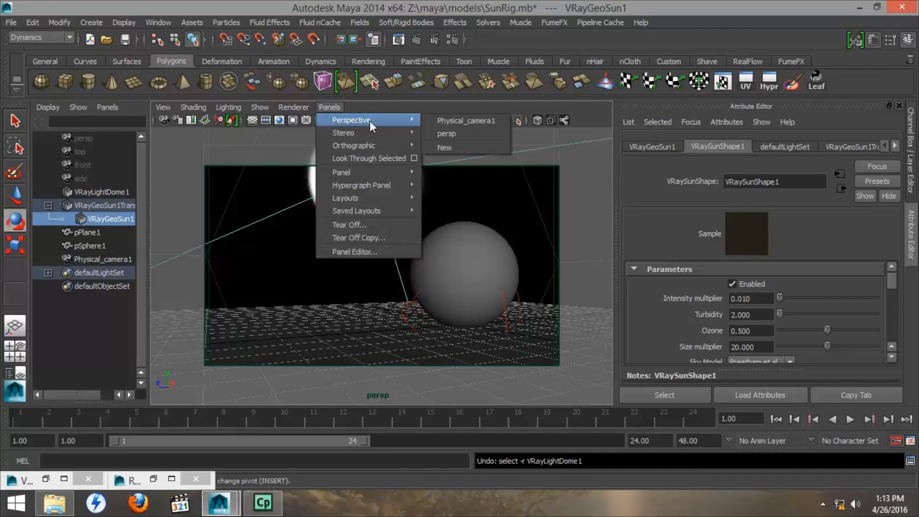
click(455, 123)
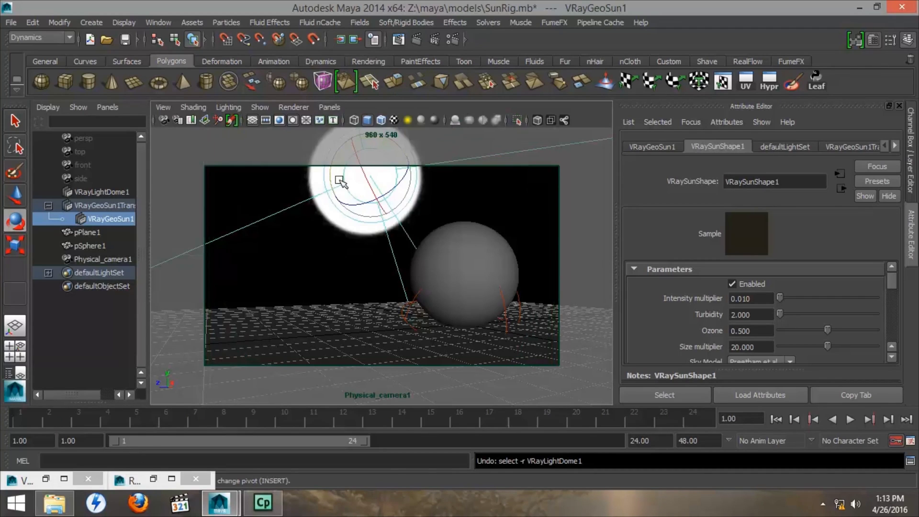
click(46, 479)
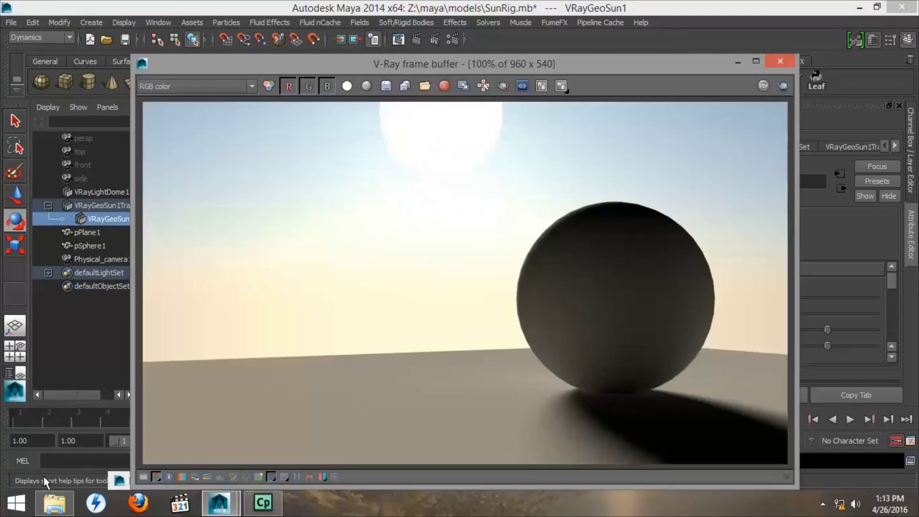
click(784, 84)
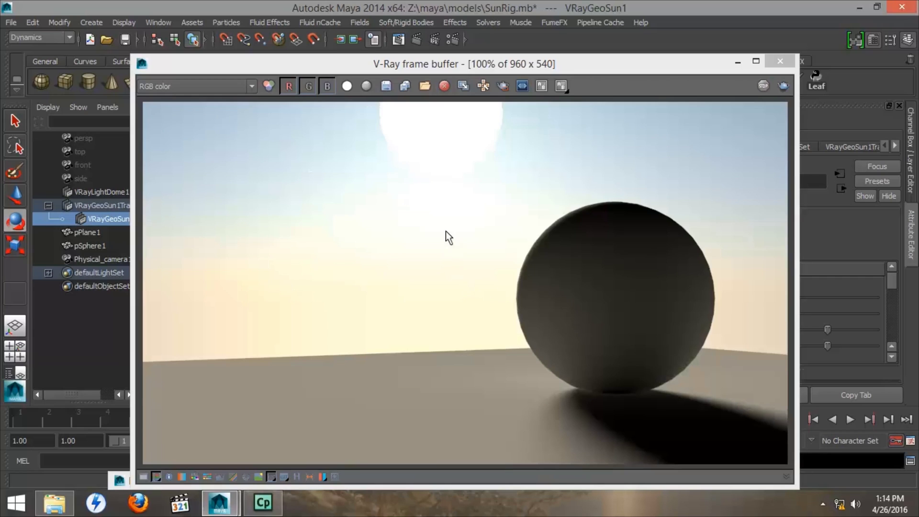
Open the render history and compare render 1 as image A with render 5 as image B, using the split divider
click(297, 477)
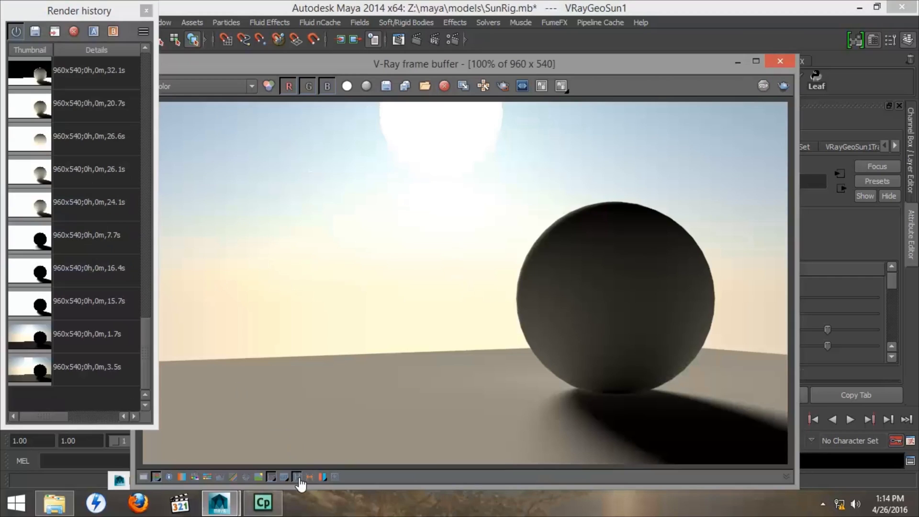
click(66, 73)
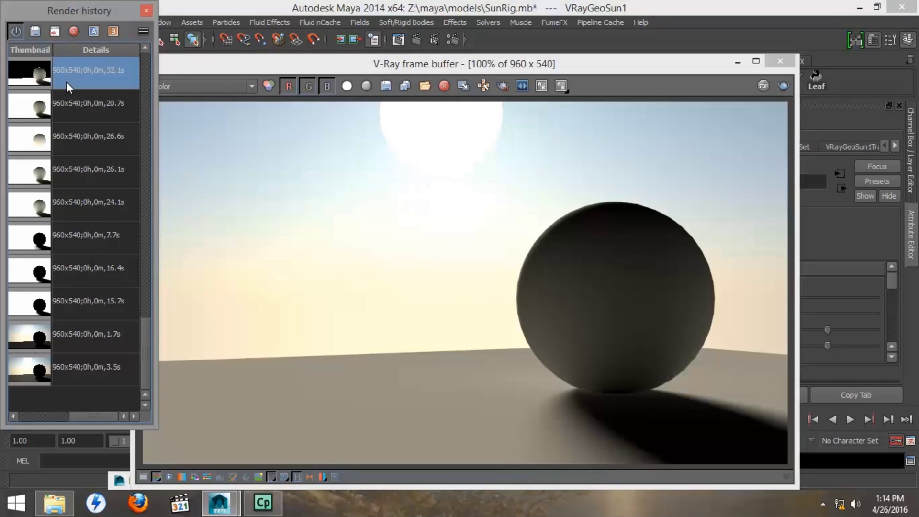
drag(151, 347, 147, 57)
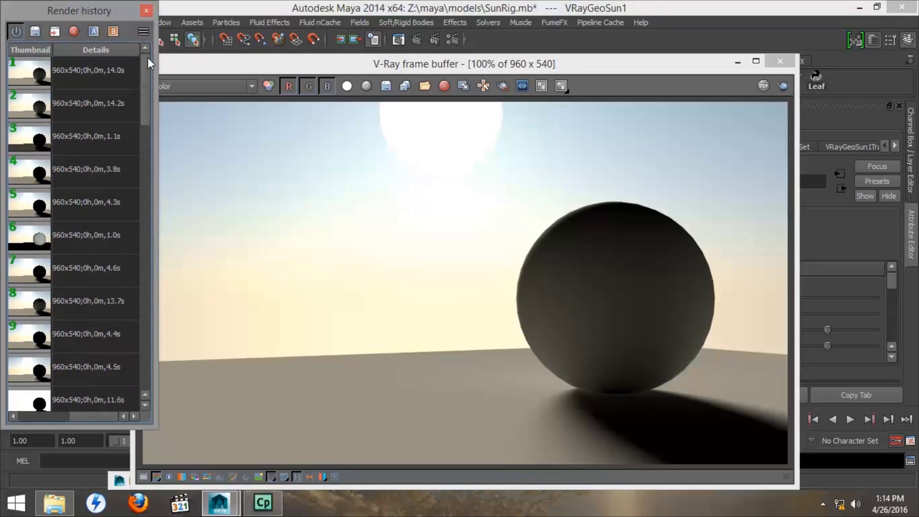
click(89, 70)
click(92, 30)
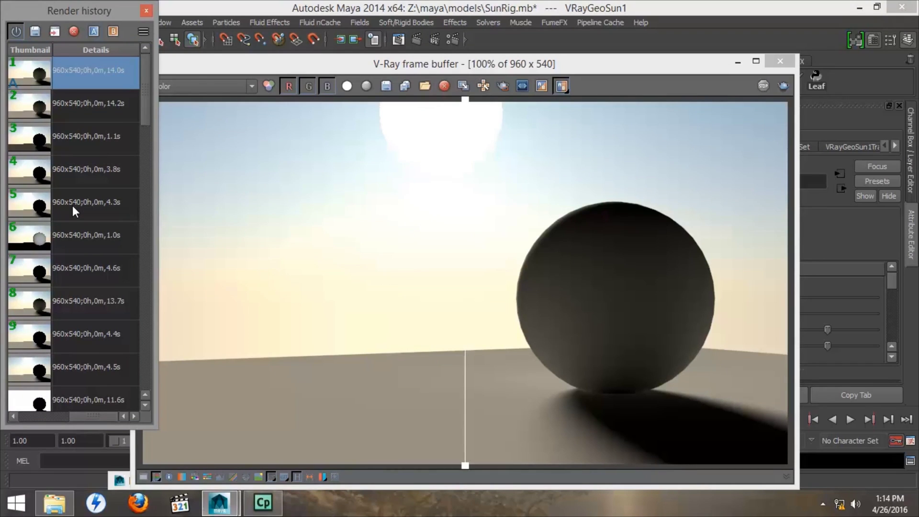
click(73, 205)
click(114, 29)
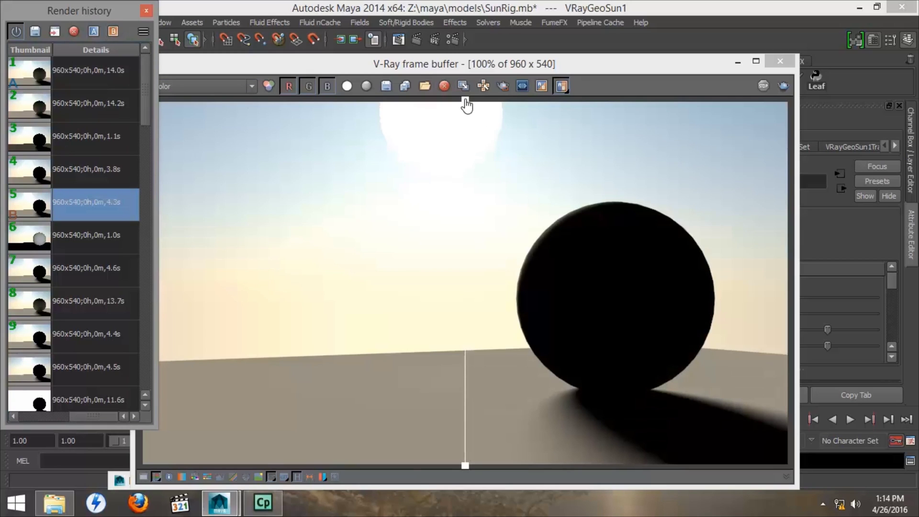
drag(466, 100, 441, 119)
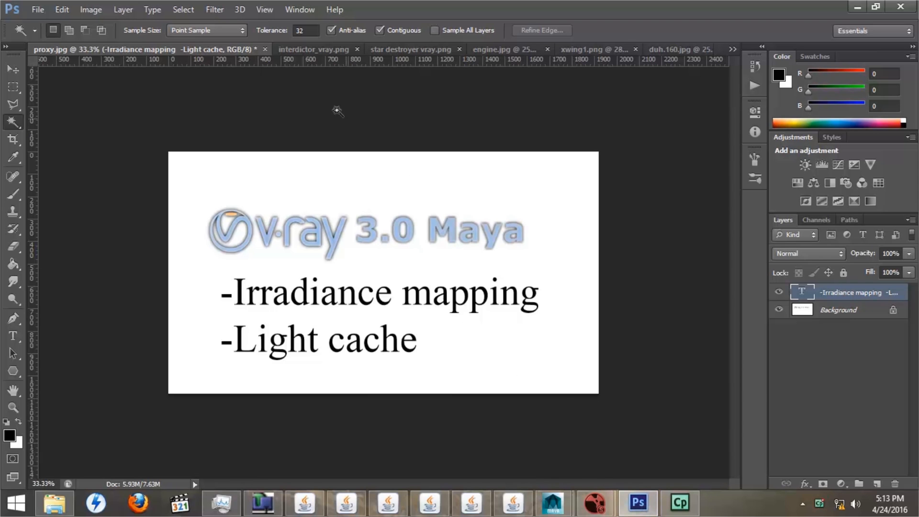
In Photoshop, view the example renders interdictor_vray.png, star destroyer vray.png and engine.jpg one after another
click(309, 48)
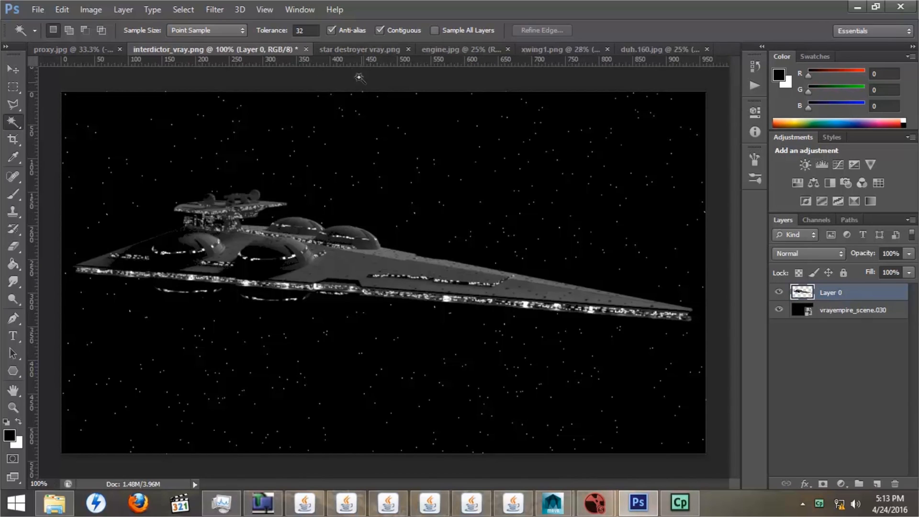
click(351, 48)
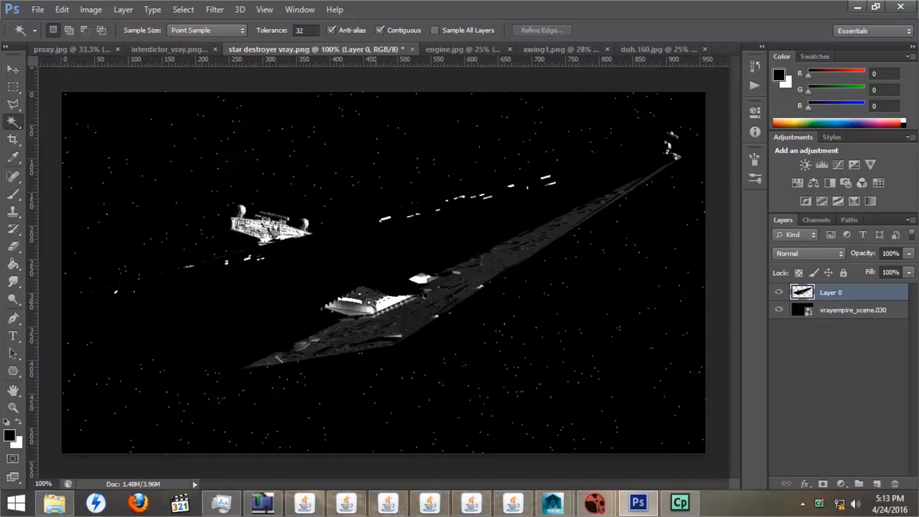
click(451, 49)
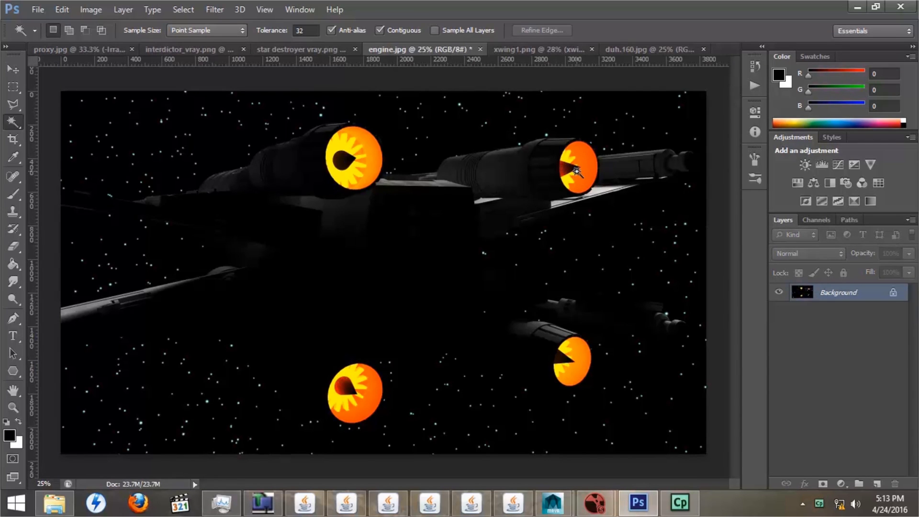
View xwing1.png and show its xwing3 and xwing2 layers to inspect the lighting on the pilot
click(530, 50)
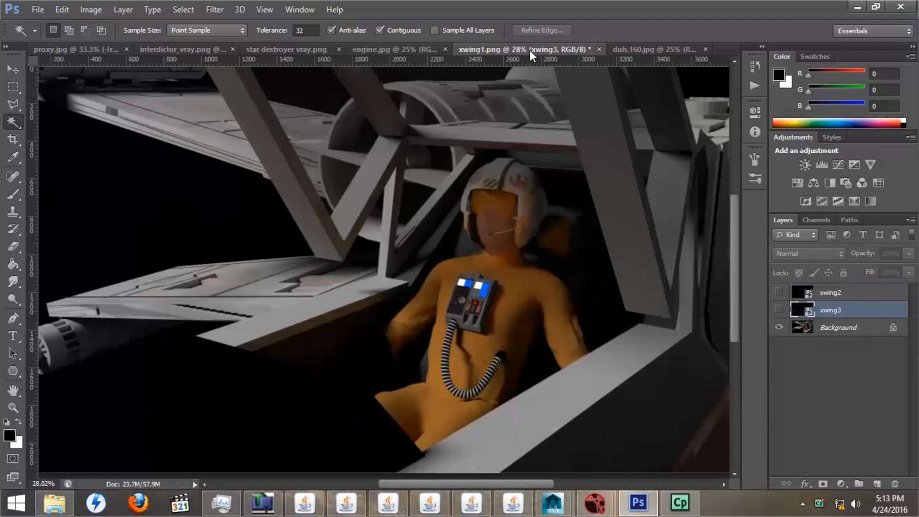
click(779, 310)
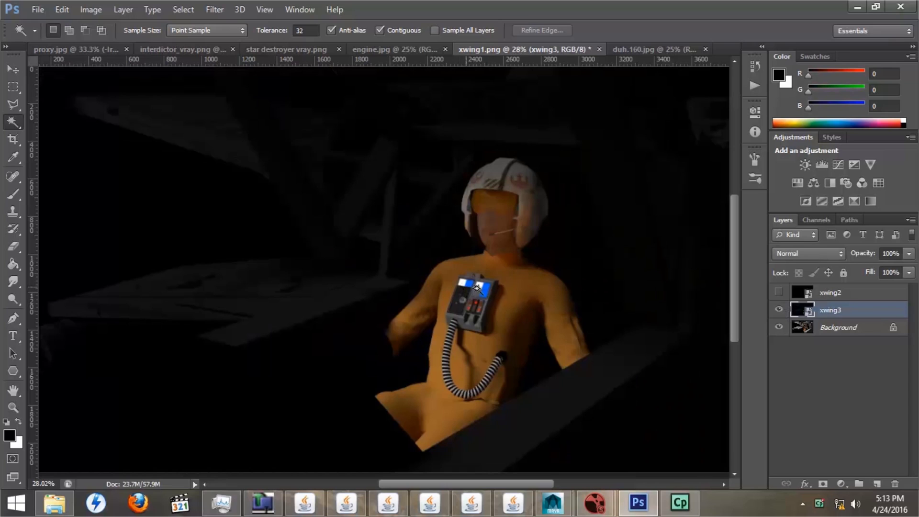
click(779, 293)
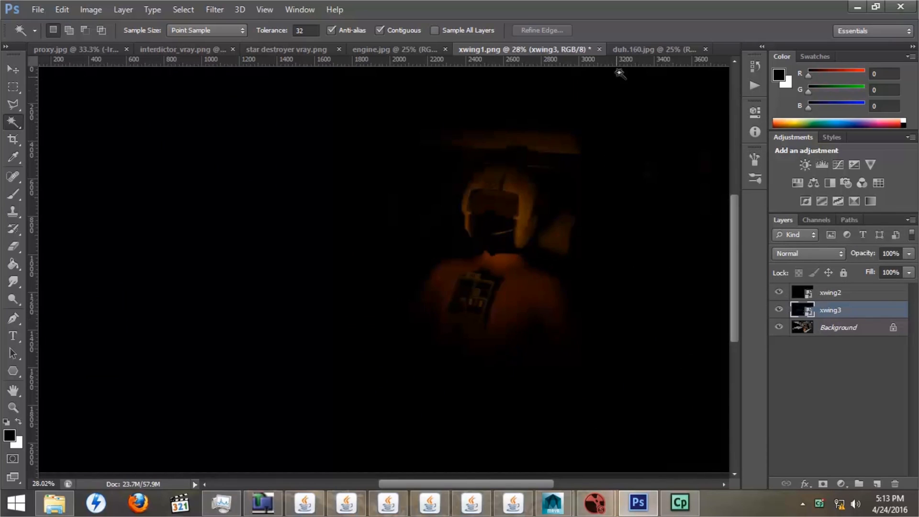
View duh.160.jpg, show Layer 2, and toggle Layer 1 off and on repeatedly to compare the shuttle composite
click(634, 49)
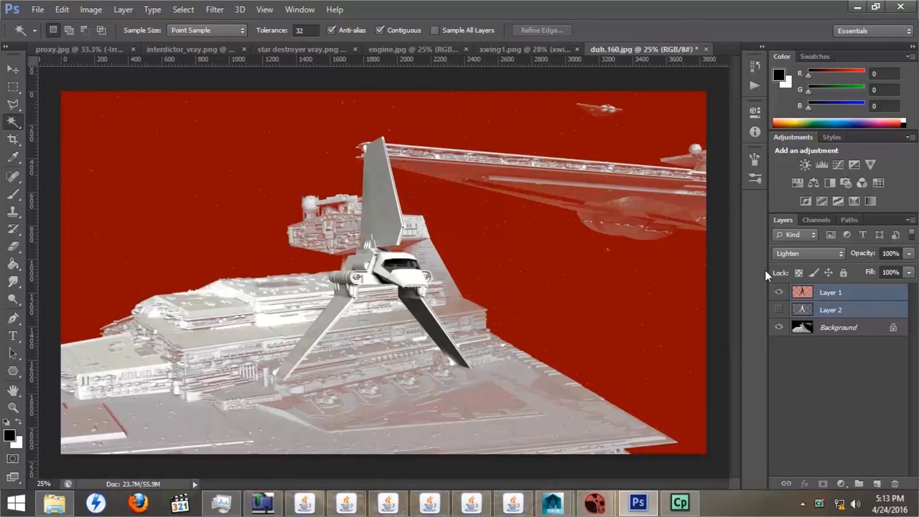
click(780, 311)
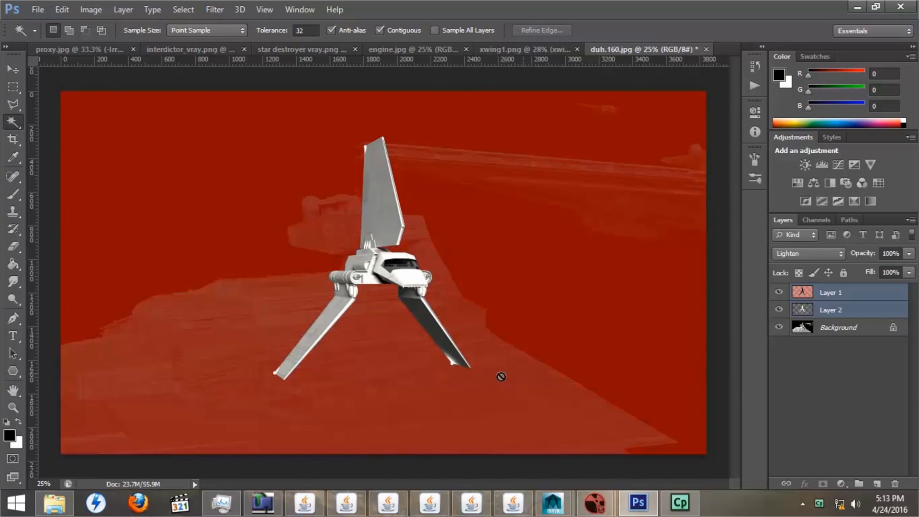
click(780, 293)
click(779, 293)
click(779, 293)
click(779, 293)
click(779, 293)
click(780, 294)
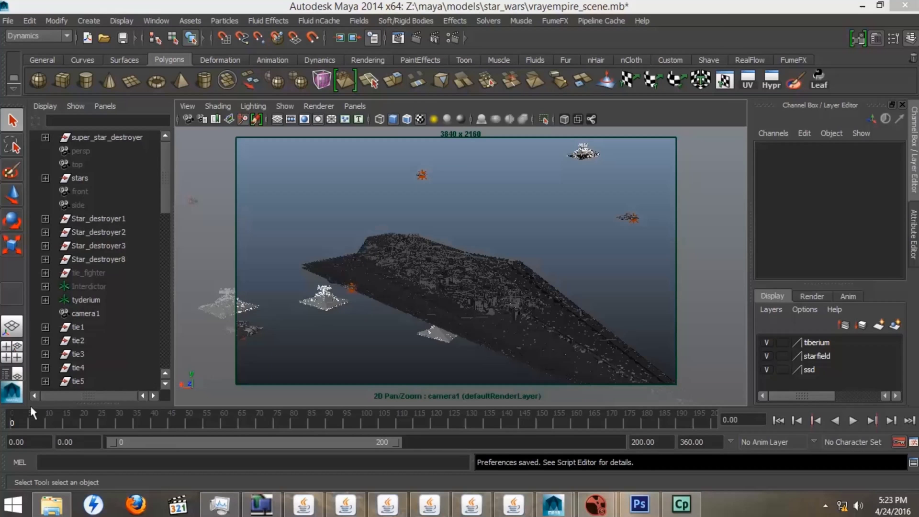
In Maya, play the vrayempire_scene animation through camera1 and return the timeline to frame 0
key(alt+v)
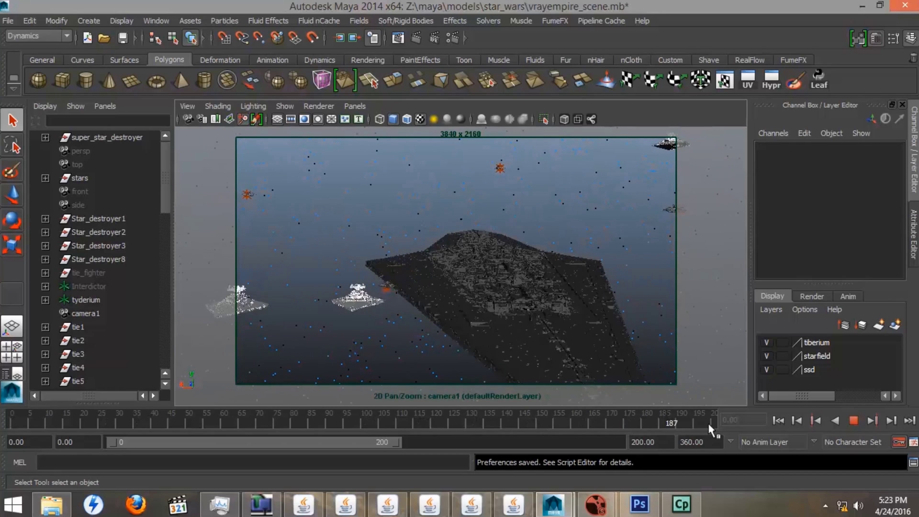
drag(674, 421, 1, 442)
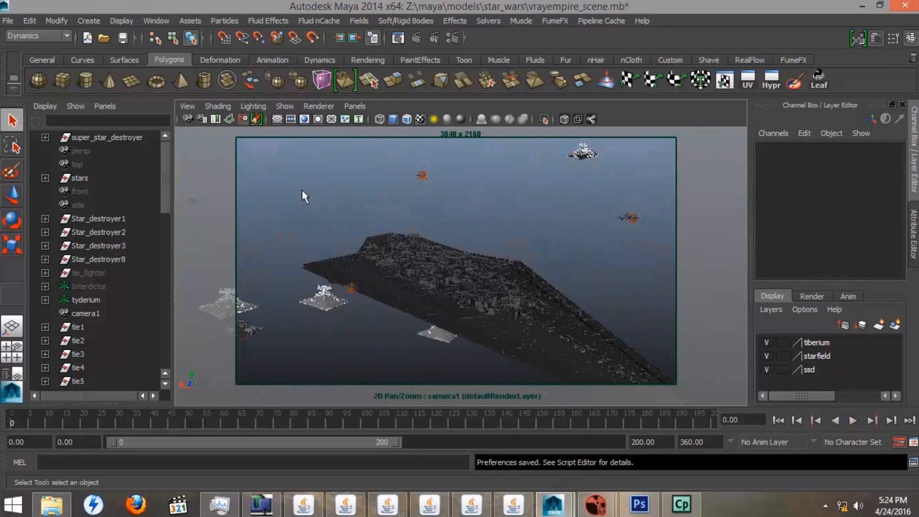
Open the render settings and review the V-Ray image output, renderable camera and resolution options
click(453, 38)
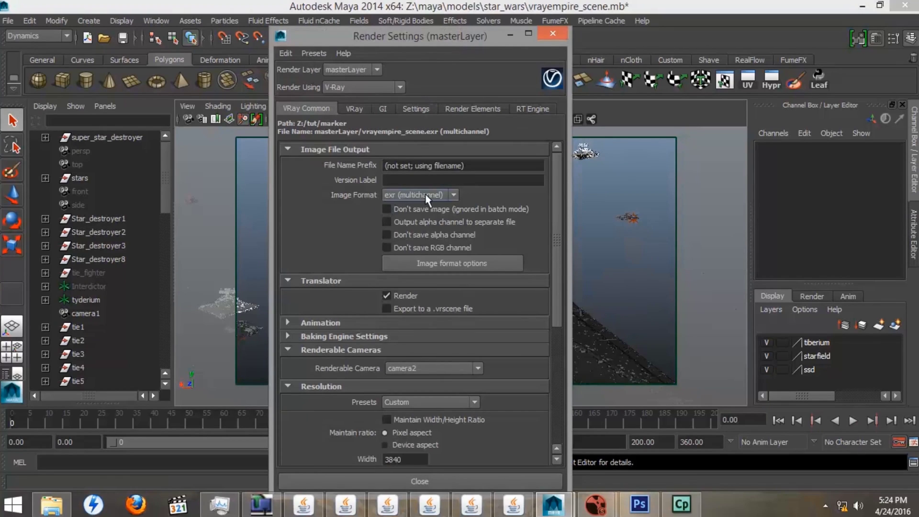
drag(558, 184, 555, 249)
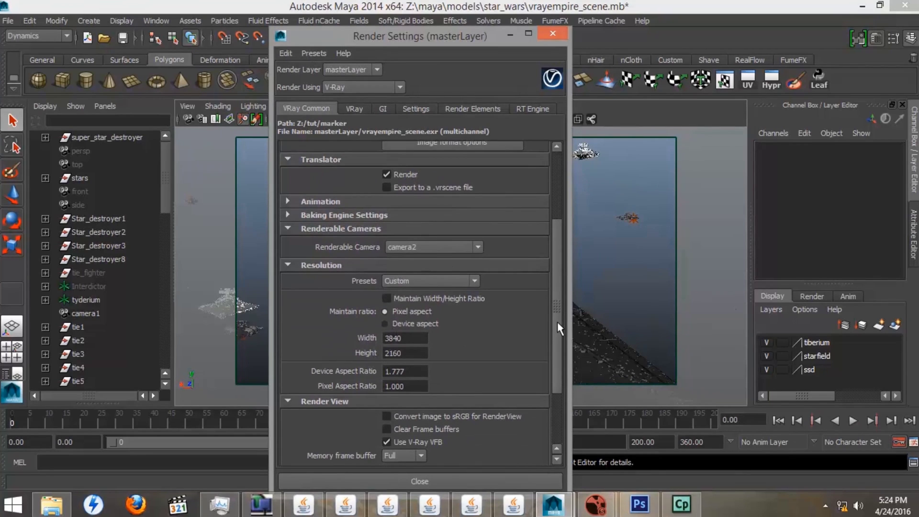
drag(558, 323, 566, 218)
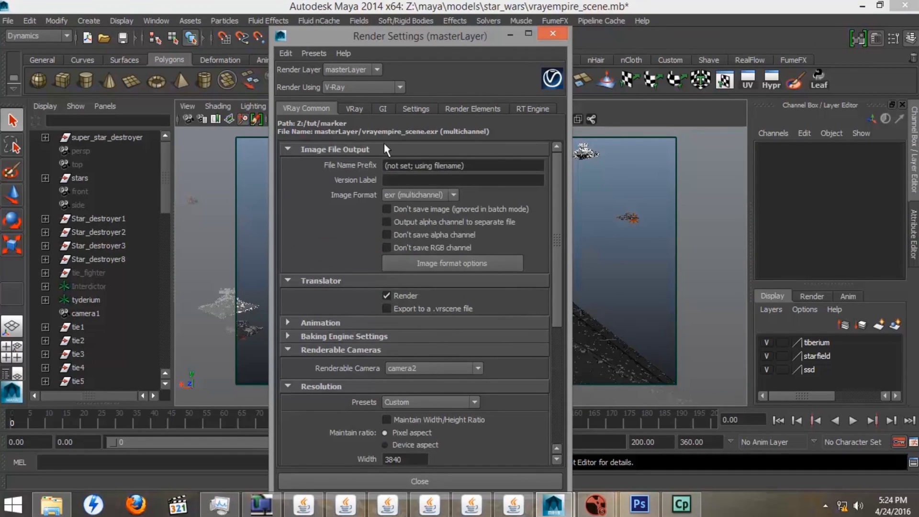
Open the project image directory settings and examine the Images and Disk Cache locations
click(286, 51)
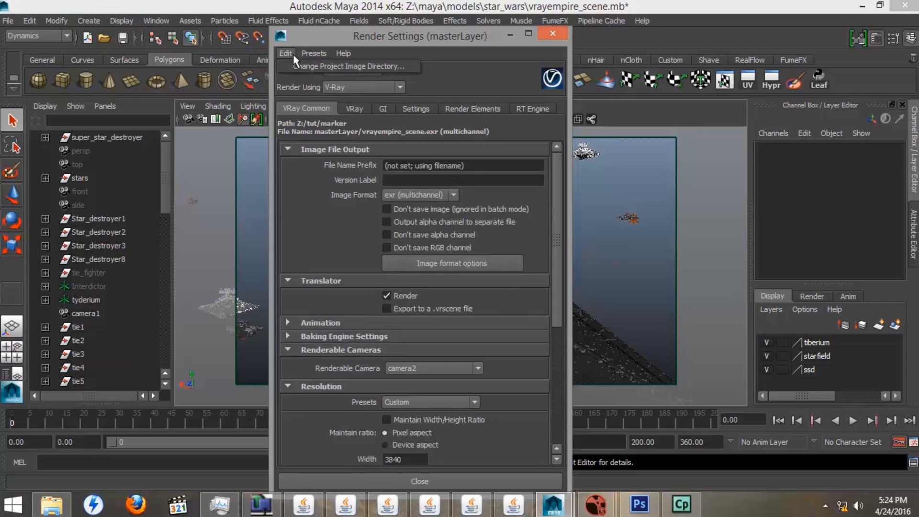
click(297, 65)
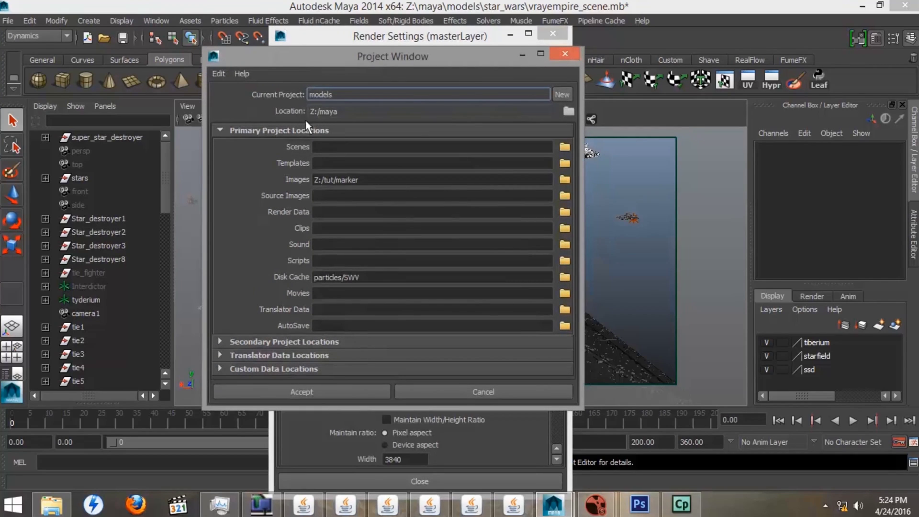
drag(372, 181, 299, 183)
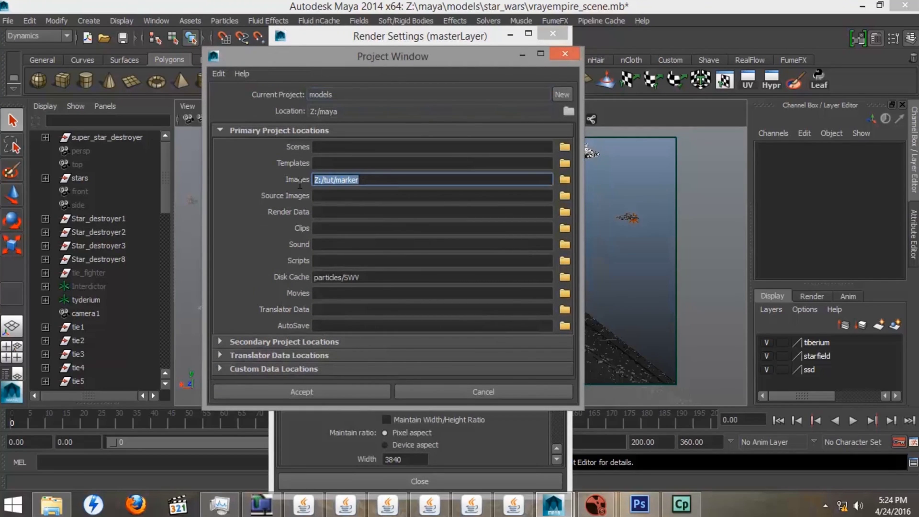
drag(376, 279, 294, 284)
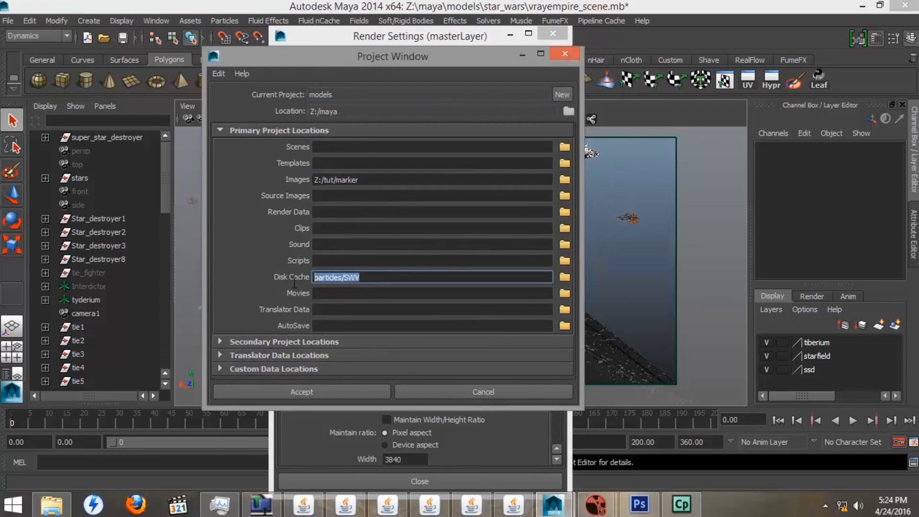
click(373, 277)
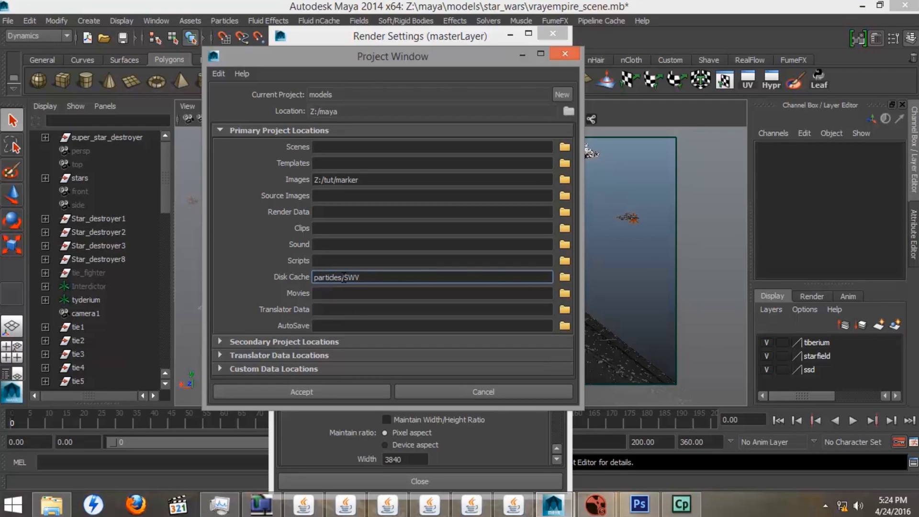
Browse from the Disk Cache location to the particles/SWV folder and close the browser without choosing a new location
click(564, 279)
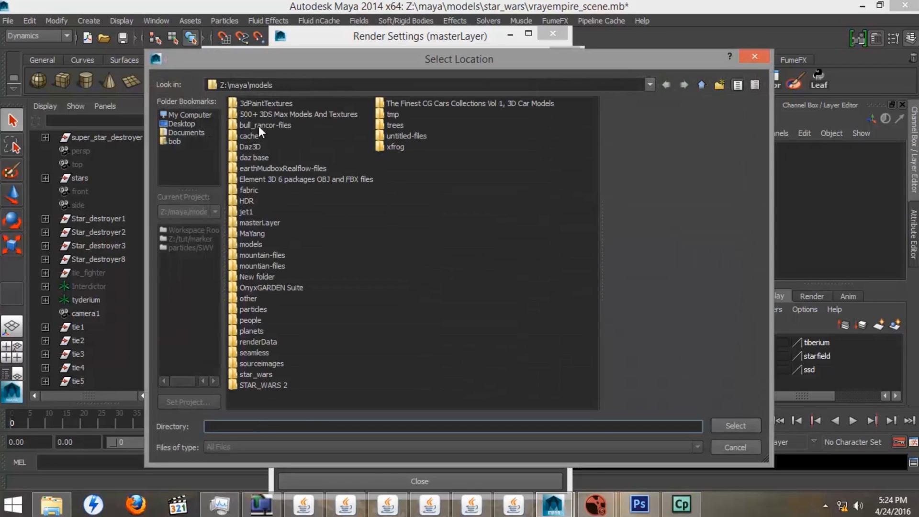
double_click(255, 311)
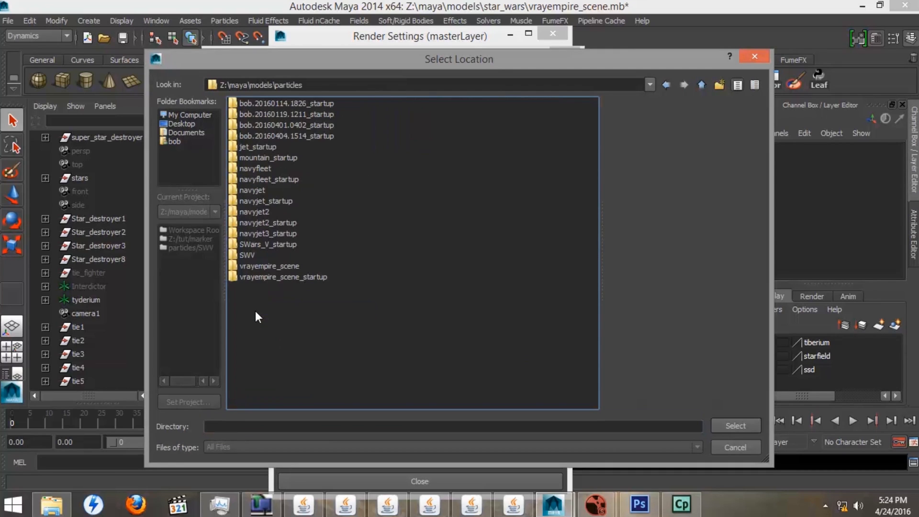
double_click(247, 254)
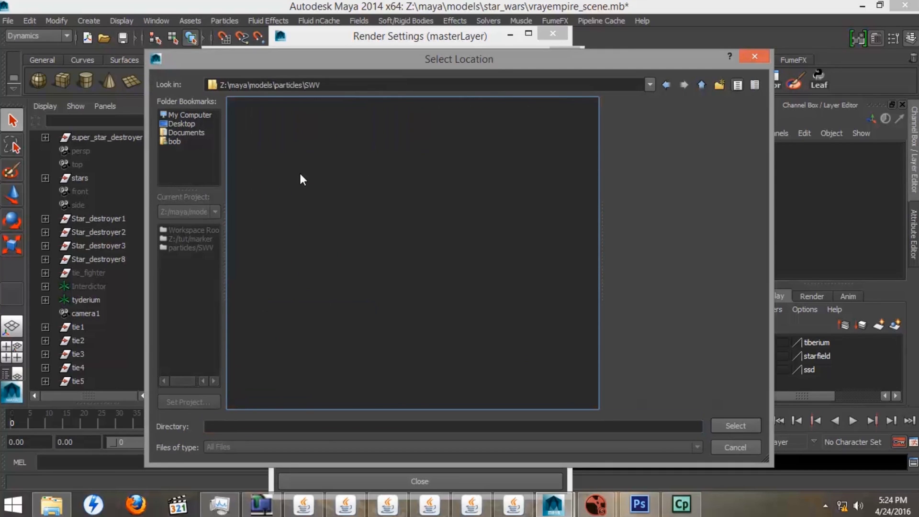
click(756, 57)
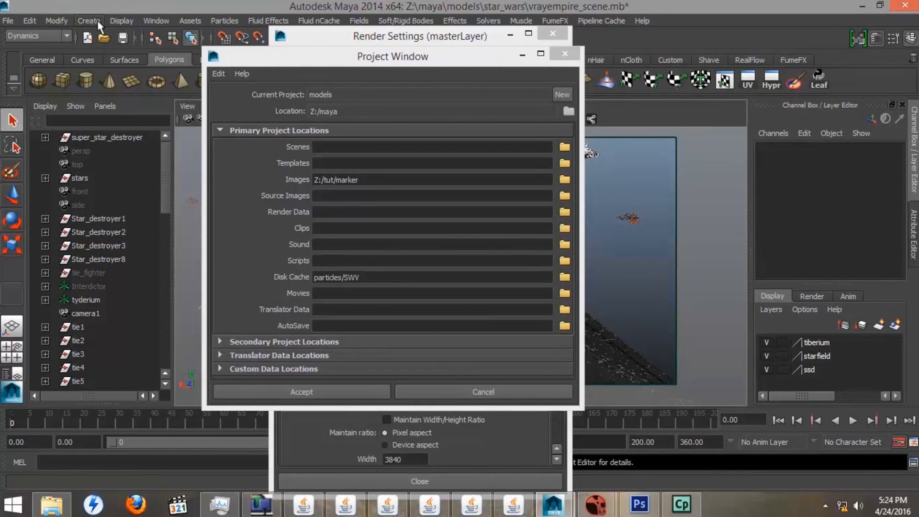
Open the Files/Projects preferences and inspect the default projects directory path
click(157, 21)
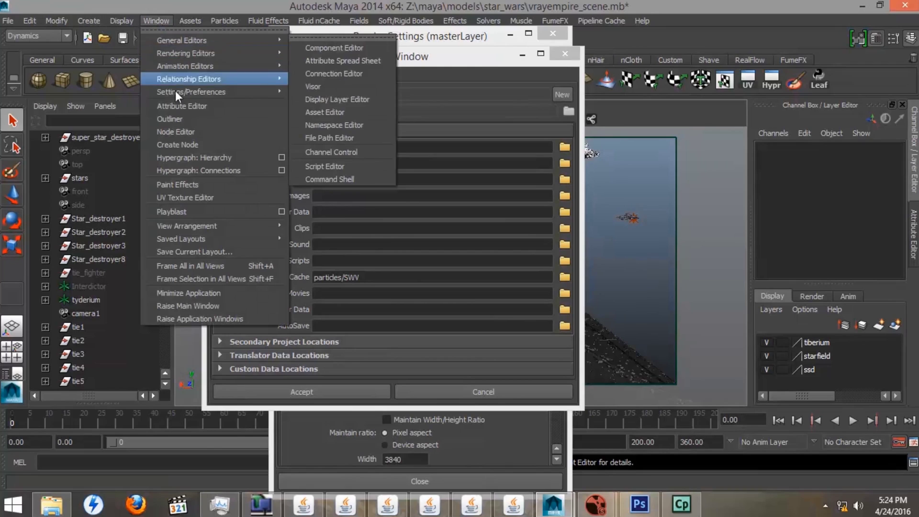
mouse_move(252, 91)
click(322, 98)
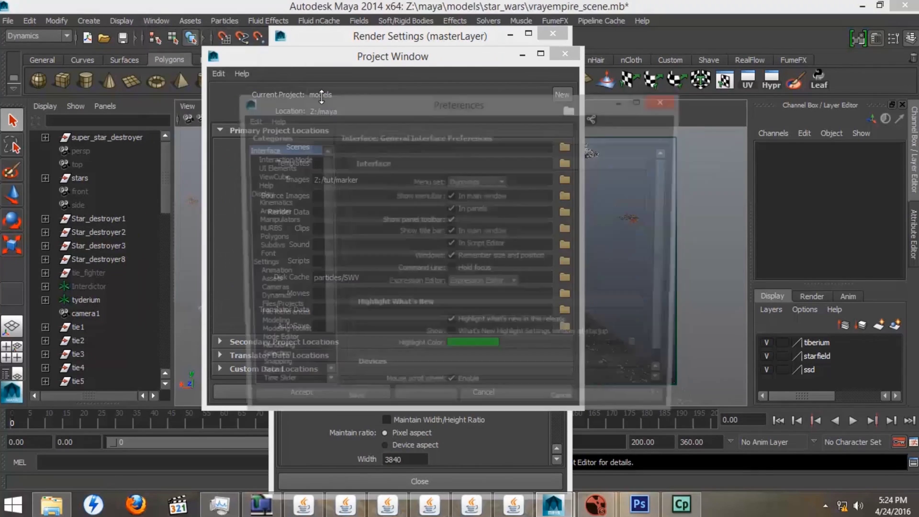
click(283, 309)
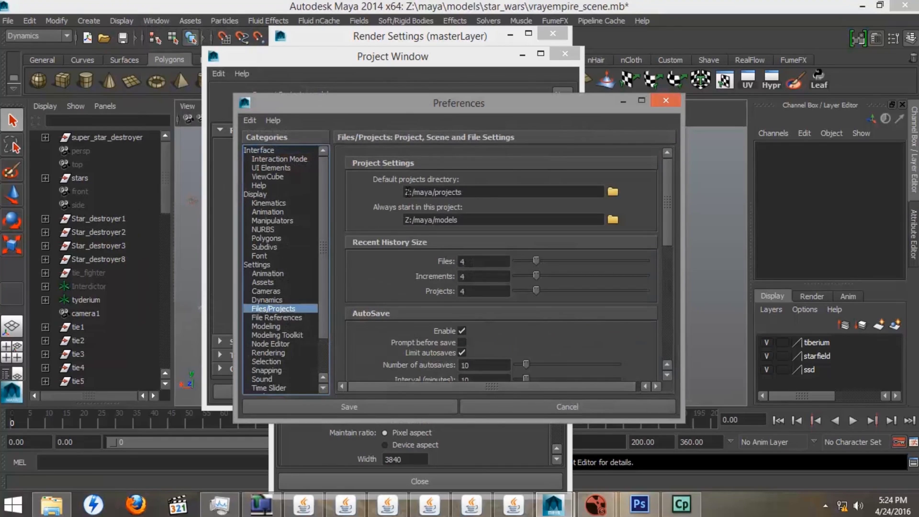
drag(472, 192, 397, 194)
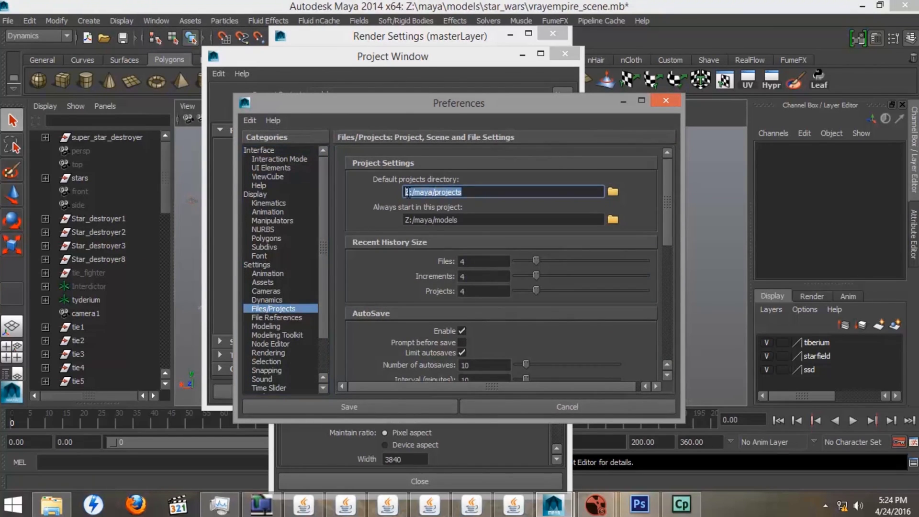
click(413, 192)
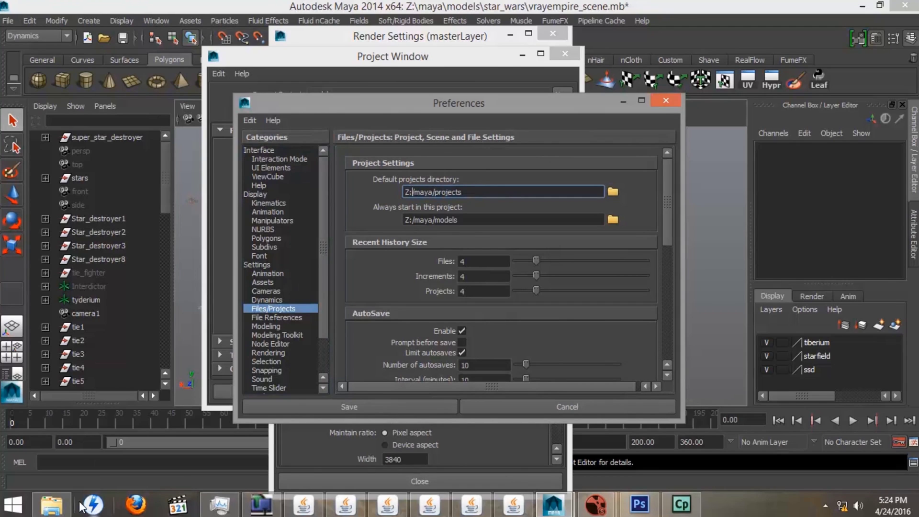
Show the Z: network drive in File Explorer, return to Maya, and close the Preferences and Project windows
click(51, 504)
click(318, 384)
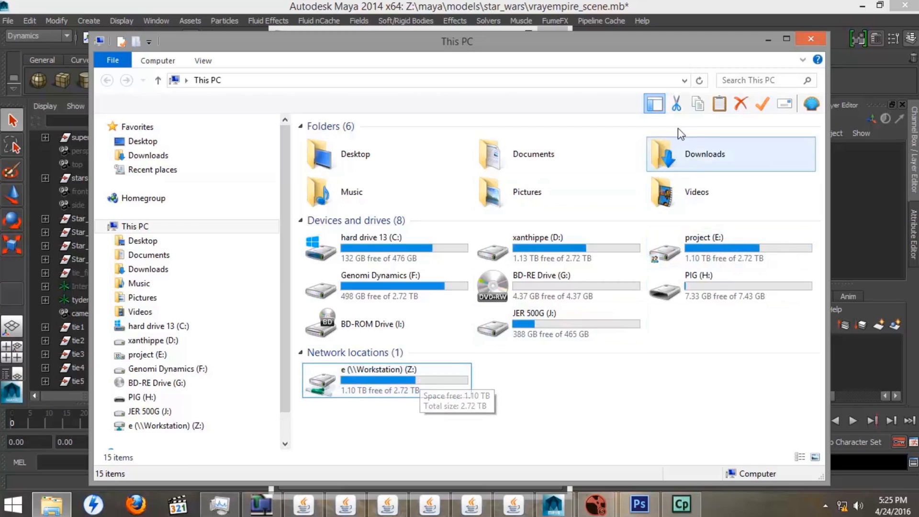
click(767, 39)
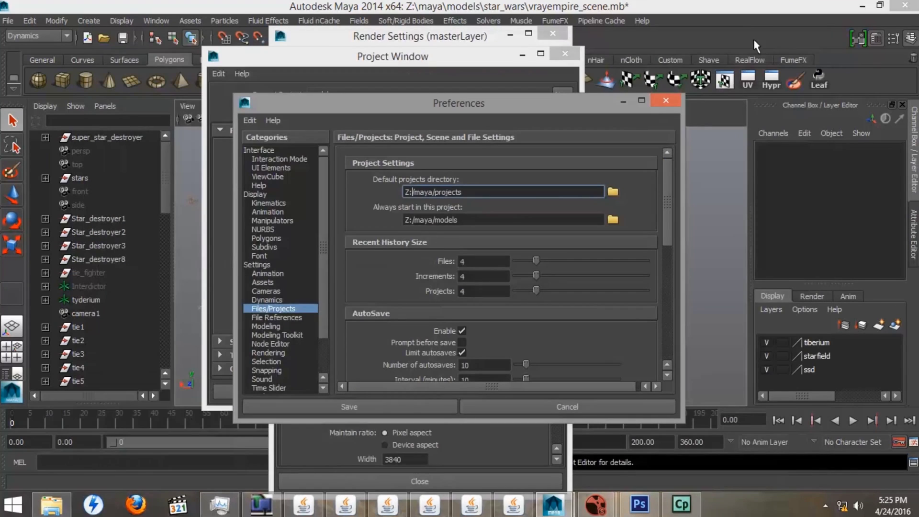
click(667, 99)
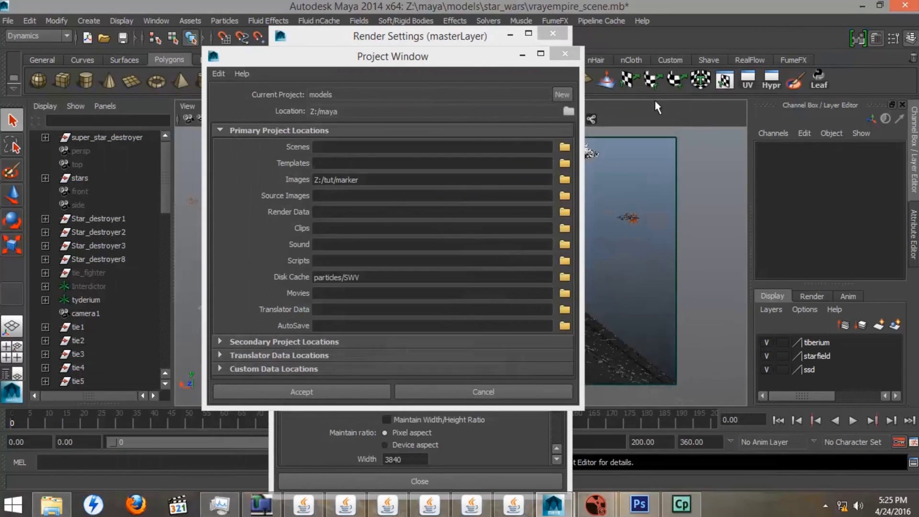
click(565, 53)
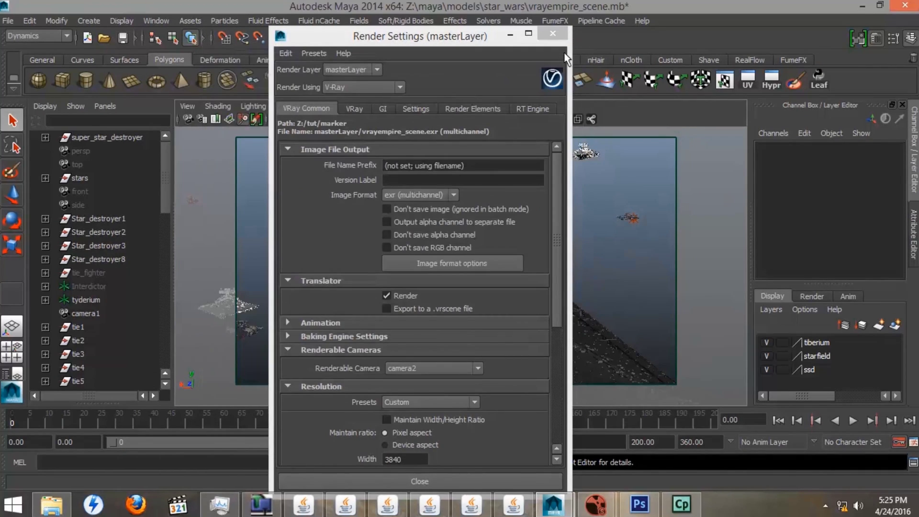
Set the primary bounces engine for V-Ray global illumination to Irradiance map
click(383, 109)
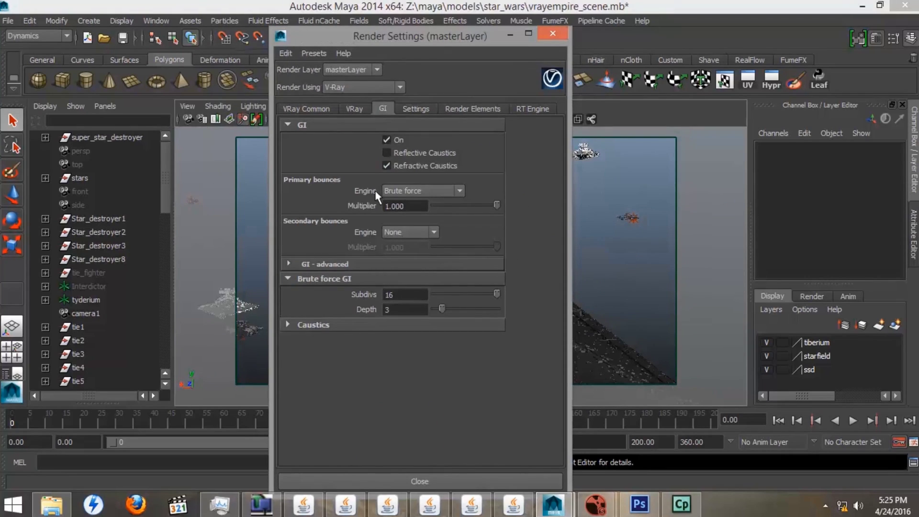
click(457, 189)
click(443, 202)
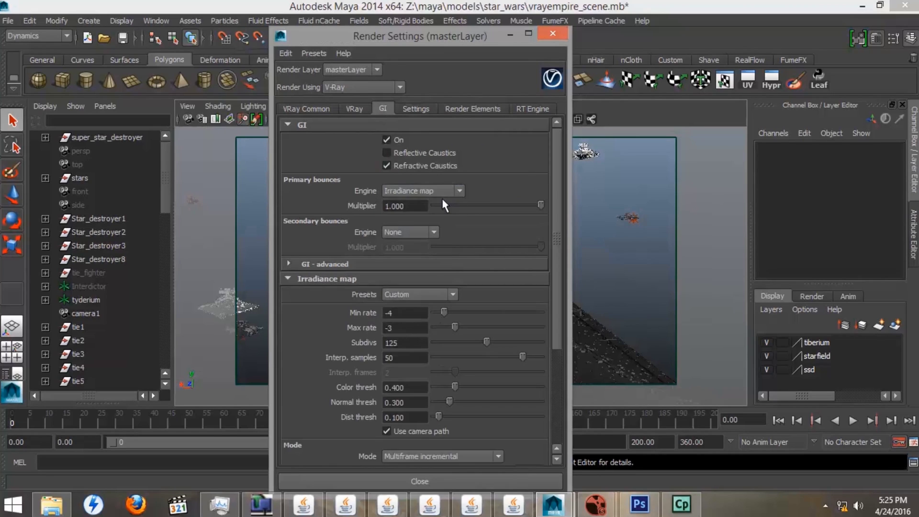
Set the irradiance map's auto save file to IRMap in the project's particles/SWV folder
drag(557, 159, 559, 259)
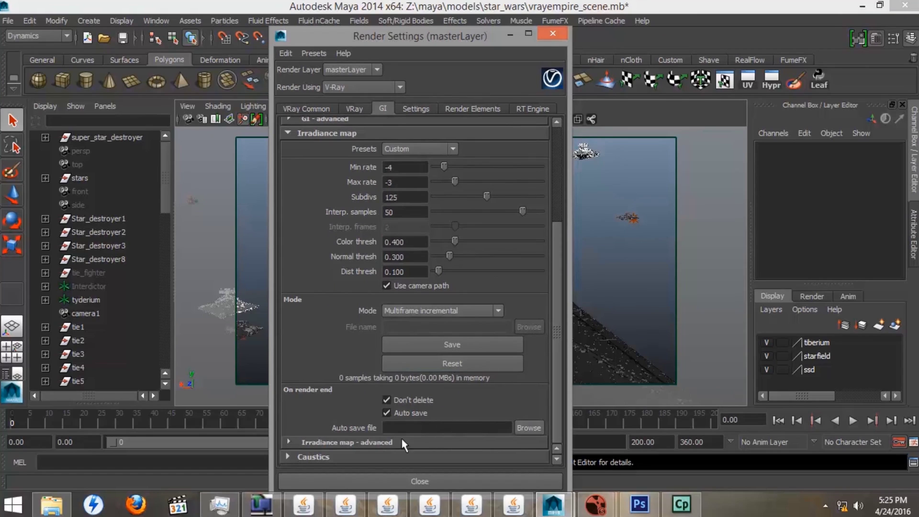
click(528, 429)
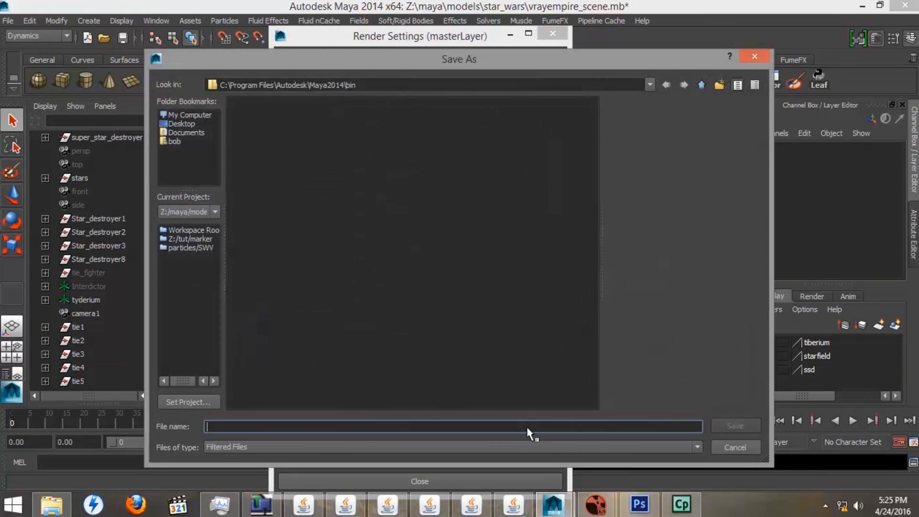
click(226, 86)
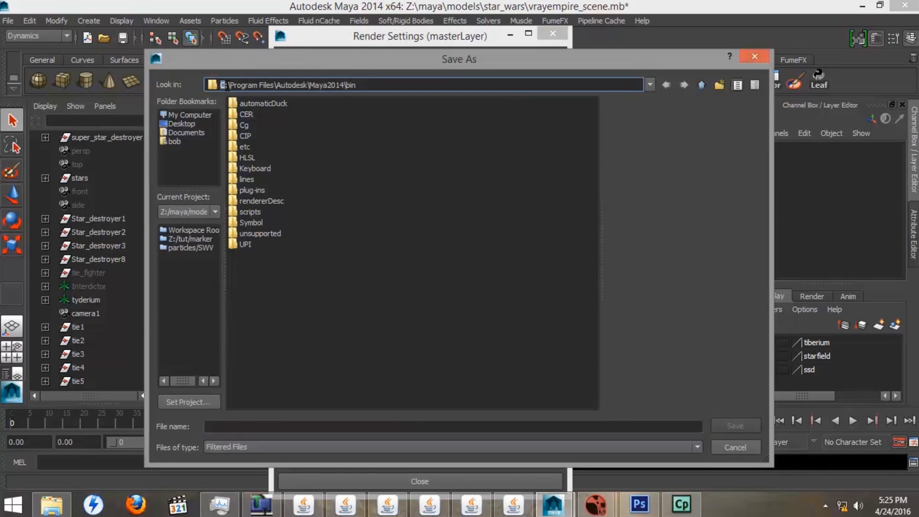
click(182, 248)
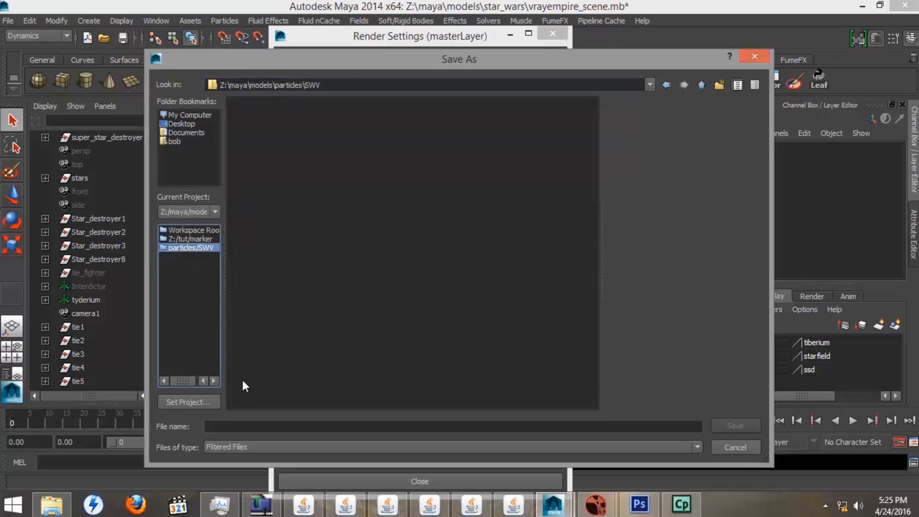
click(238, 425)
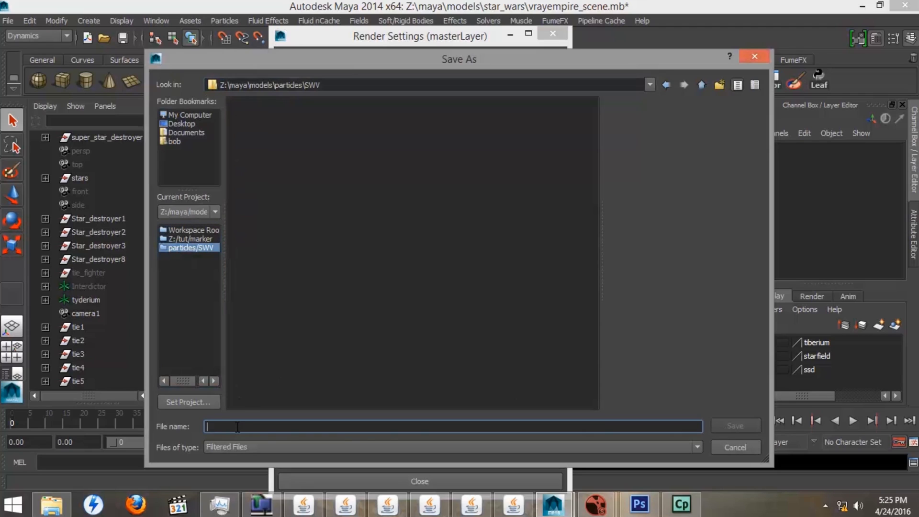
text(l)
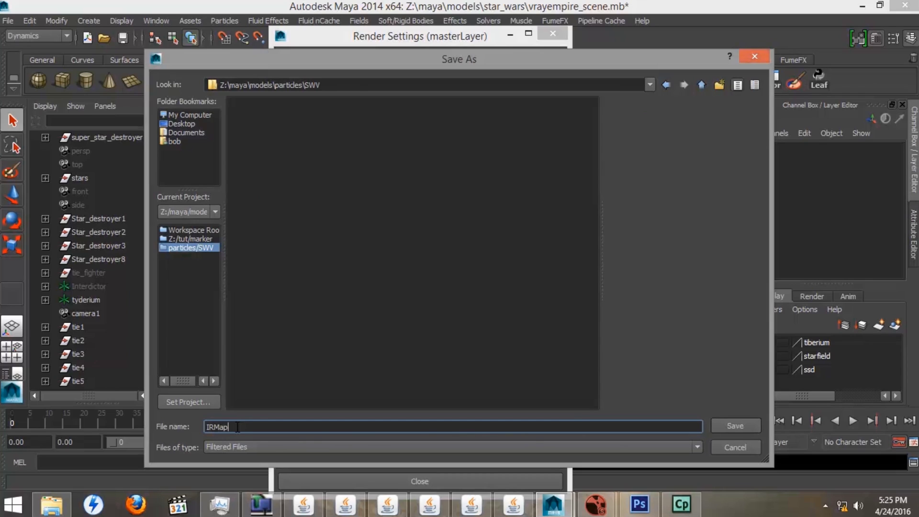
click(731, 425)
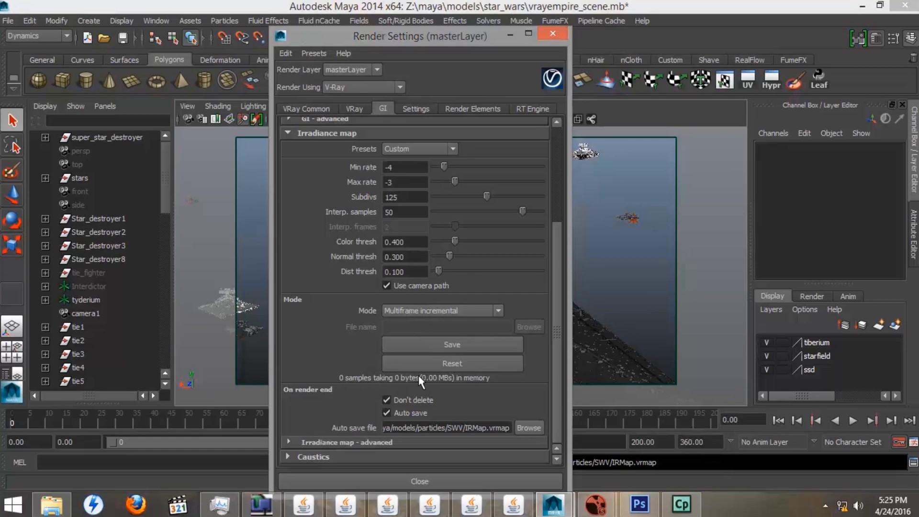
Save the current irradiance map as IRMap in the particles/SWV folder
click(446, 343)
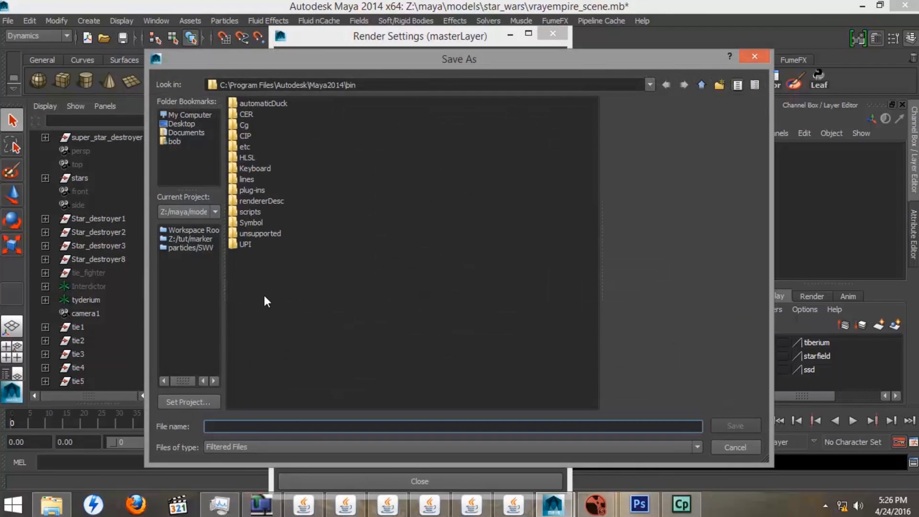
click(190, 247)
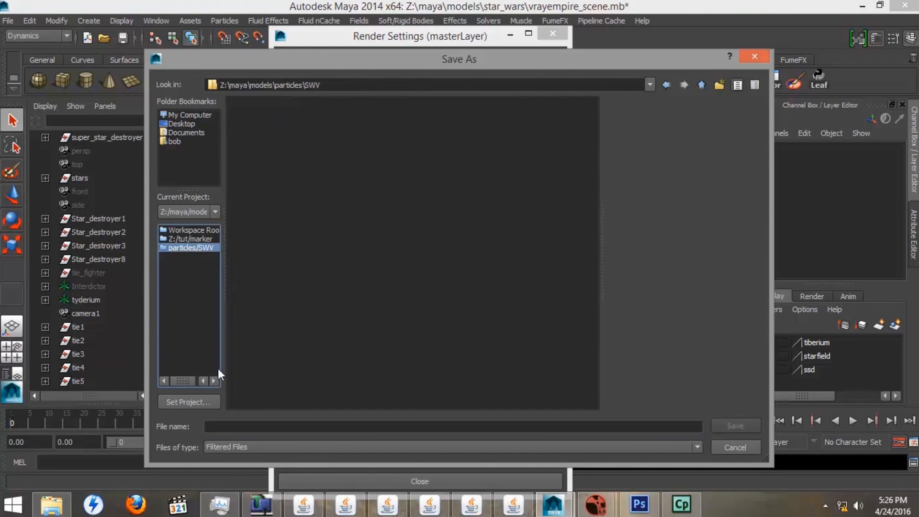
click(234, 426)
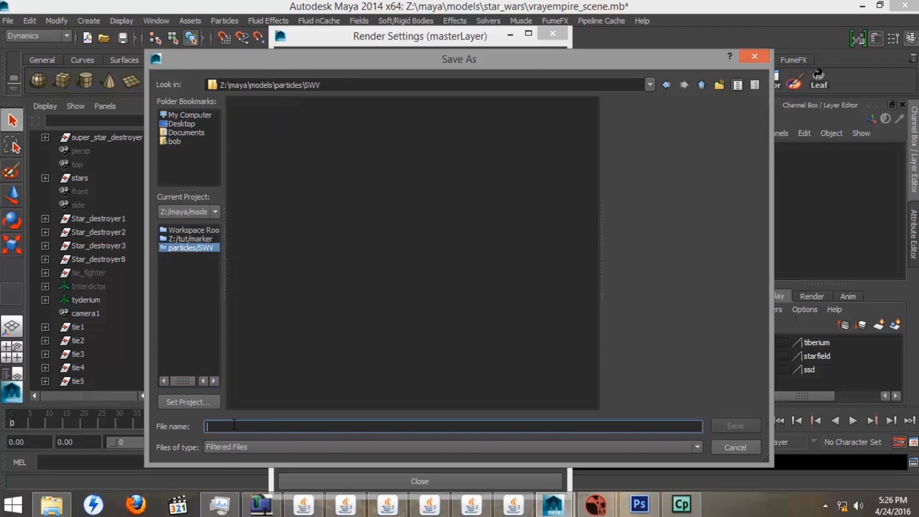
text(IRMap)
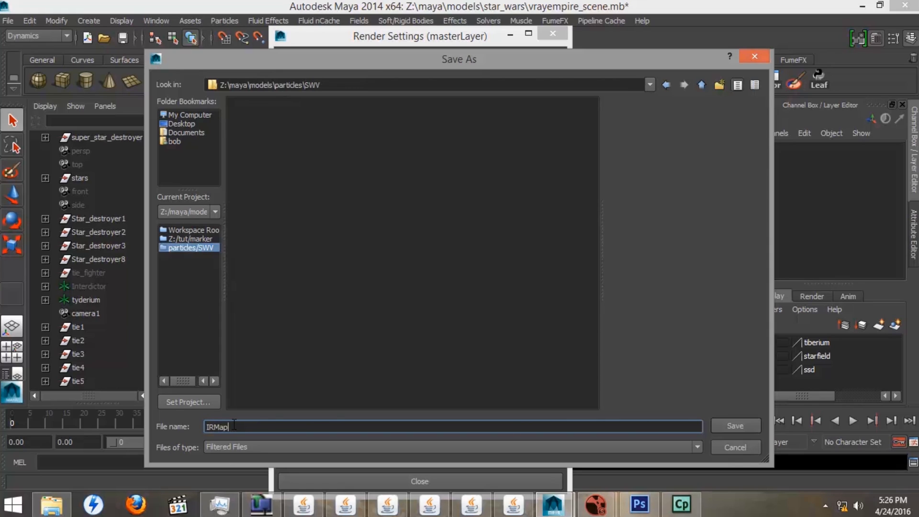
click(735, 427)
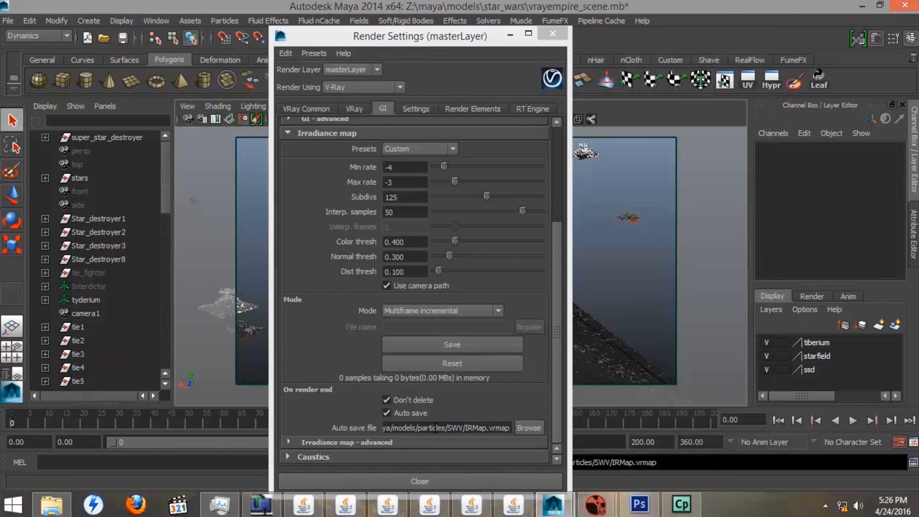
Check the project's particles/SWV folder for the saved IRMap file, cancel saving, and minimise the Render Settings window
click(526, 427)
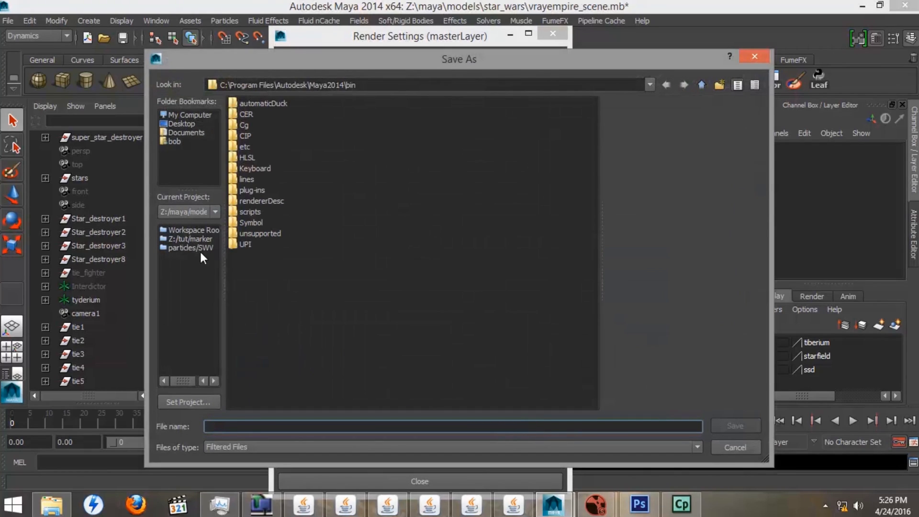
click(190, 248)
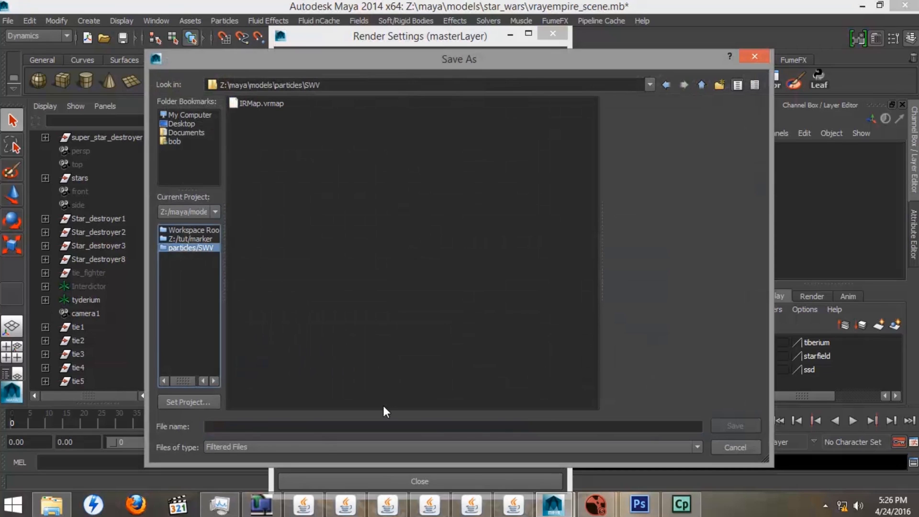
click(288, 450)
click(288, 449)
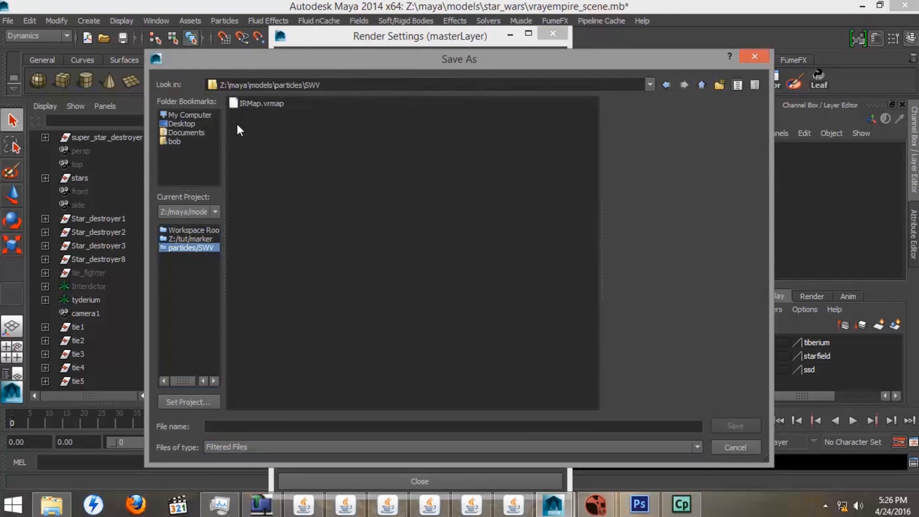
click(754, 56)
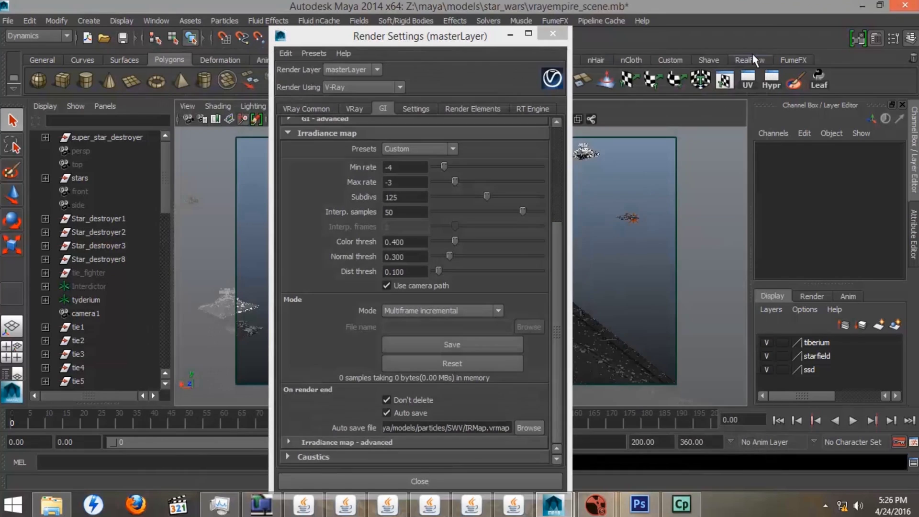
click(508, 35)
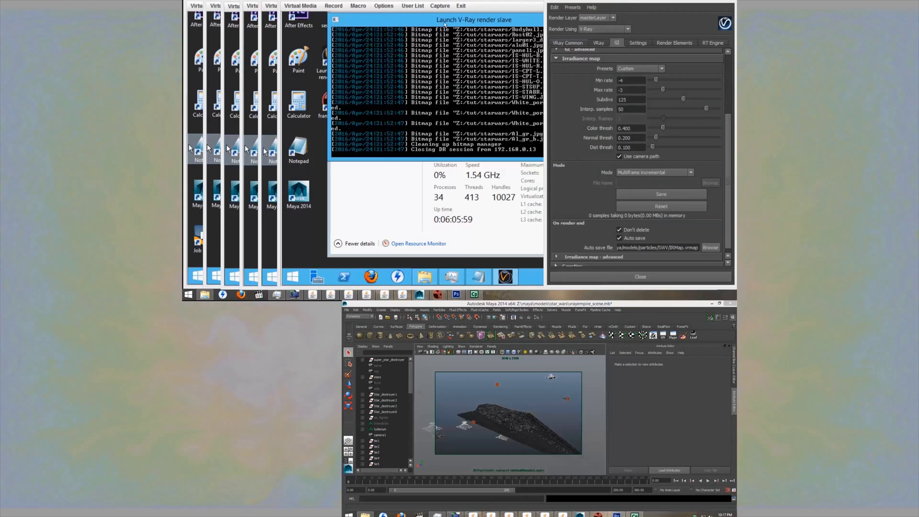
Review the image output, renderable camera and distributed rendering options in Render Settings, and return to the irradiance map settings
click(568, 44)
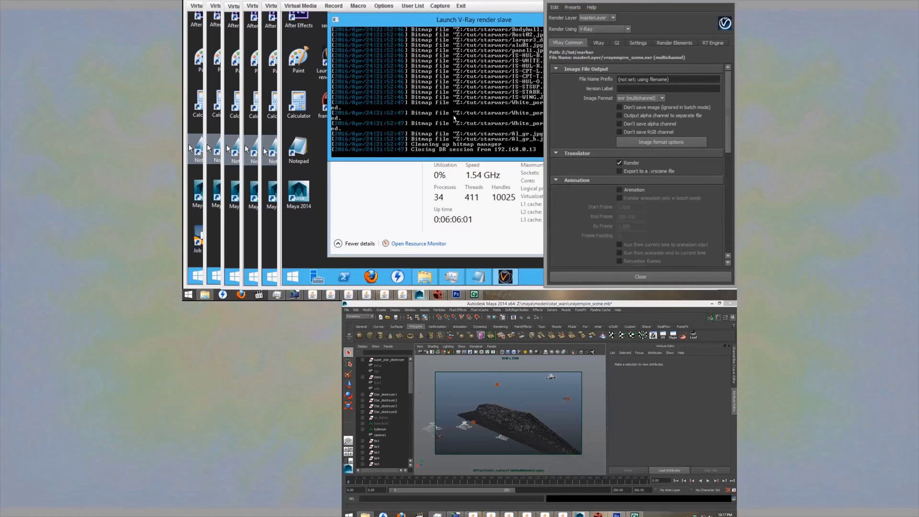
click(577, 180)
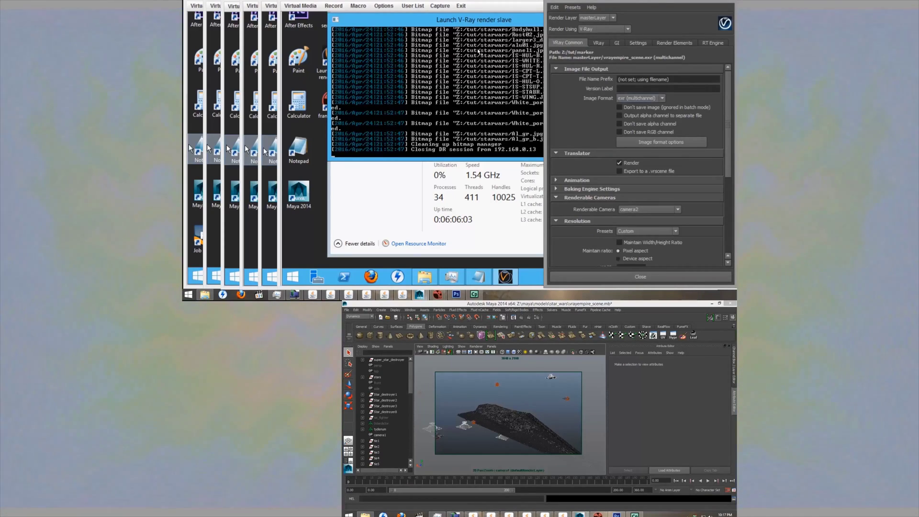
click(638, 42)
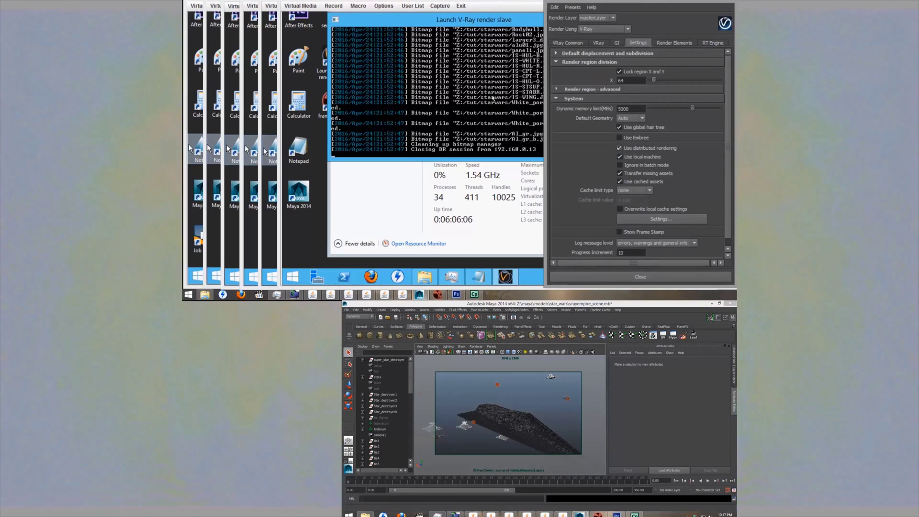
click(617, 43)
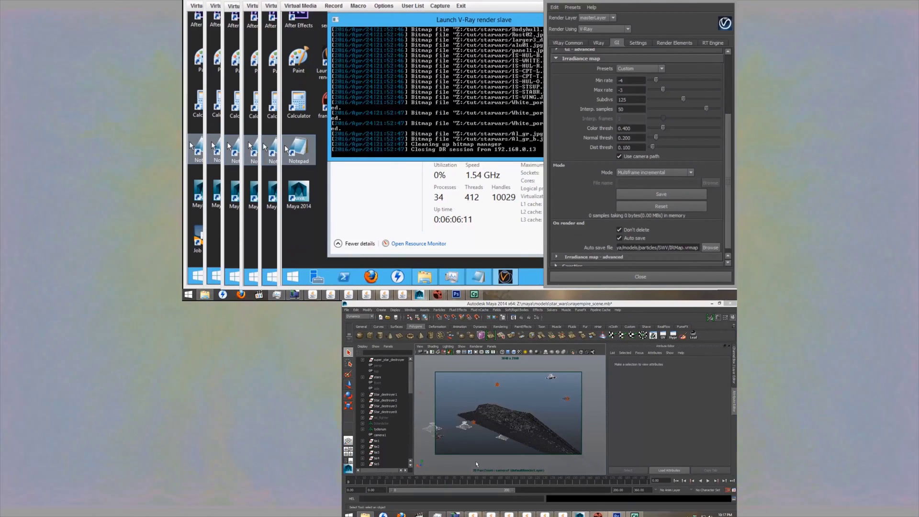
Render frame 20 of the scene through camera1 from the Render View, and bring up Task Manager to monitor CPU usage
drag(369, 482, 411, 485)
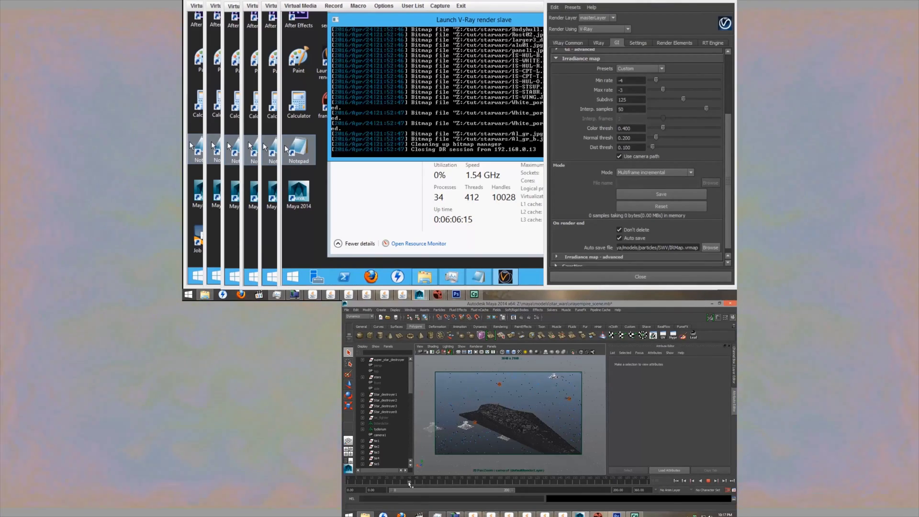
click(378, 484)
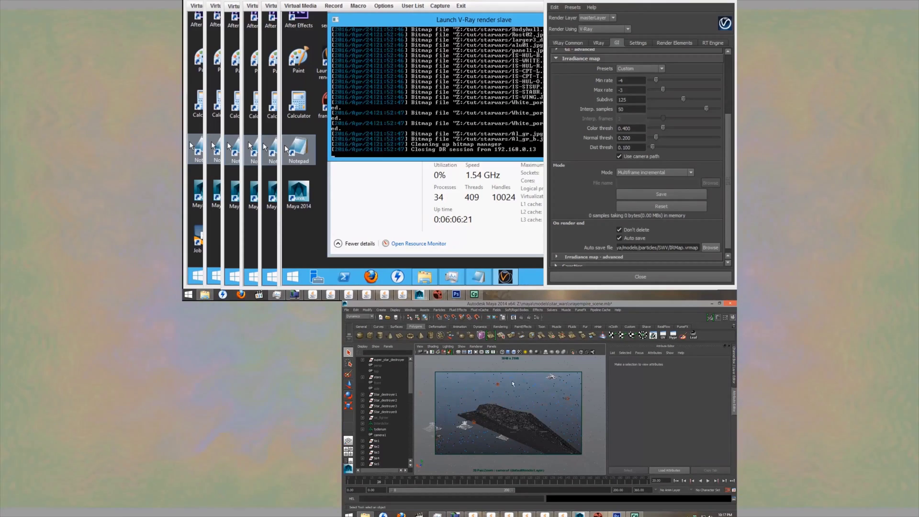
click(515, 318)
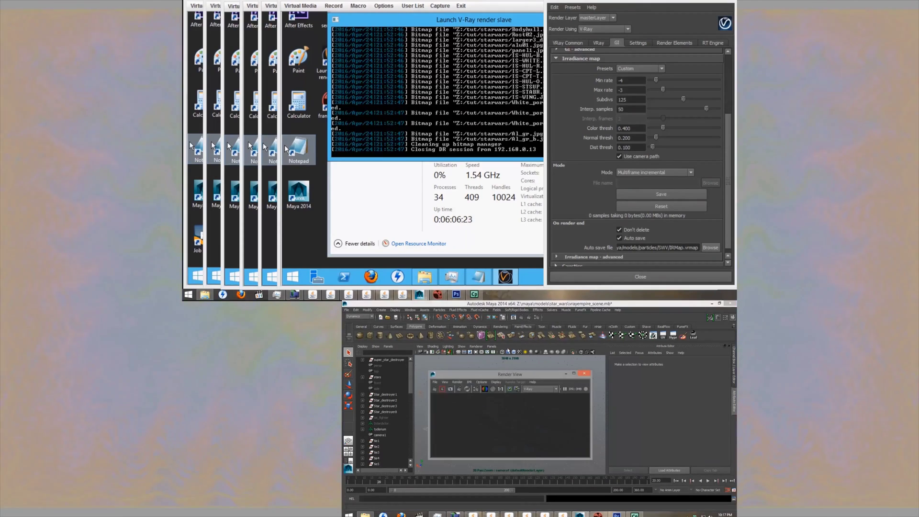
click(457, 383)
mouse_move(472, 413)
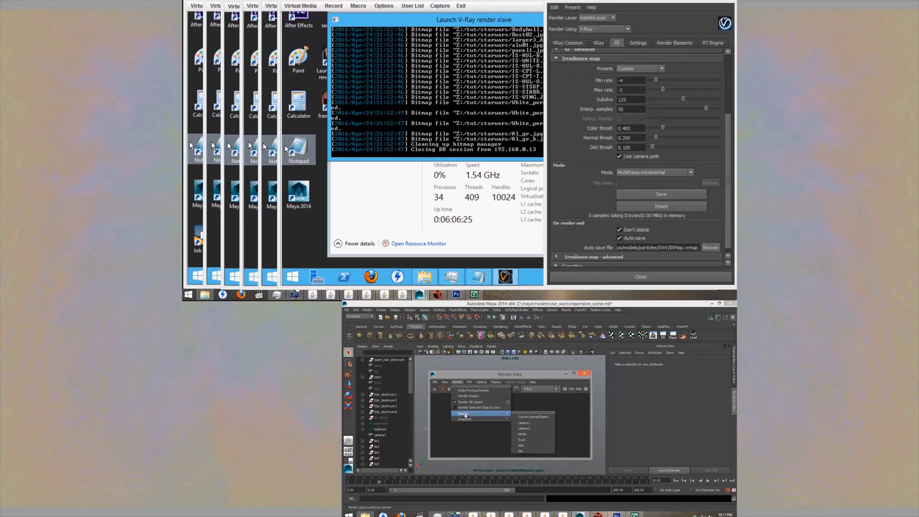
click(524, 423)
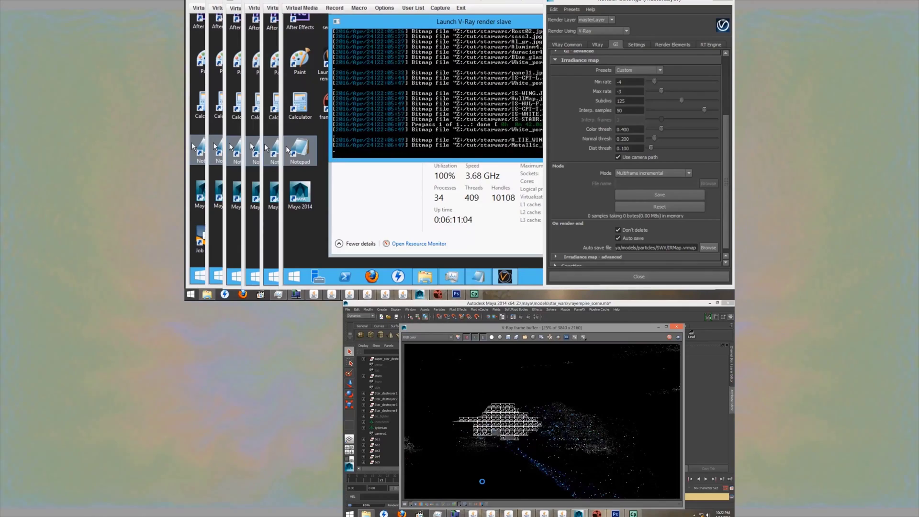
click(438, 514)
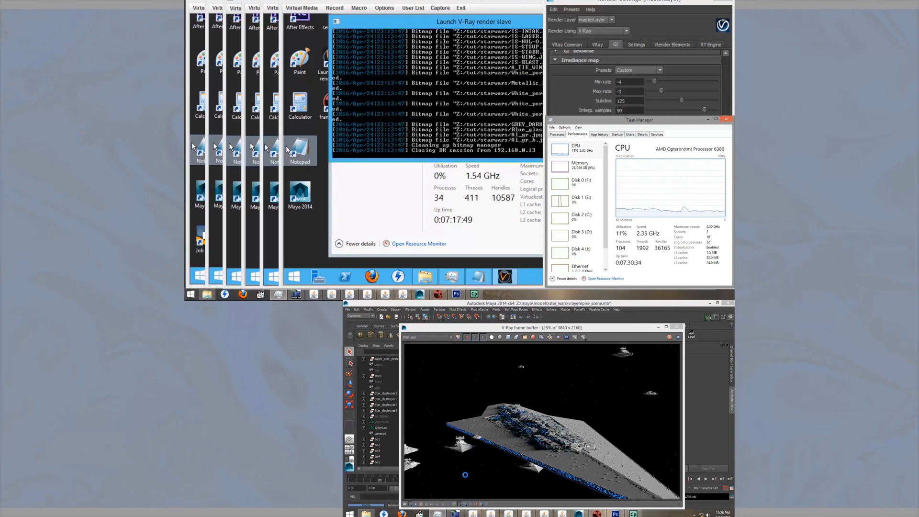
View the Alpha, numbered light and lighting channels of the finished render one after another in the V-Ray frame buffer
click(450, 338)
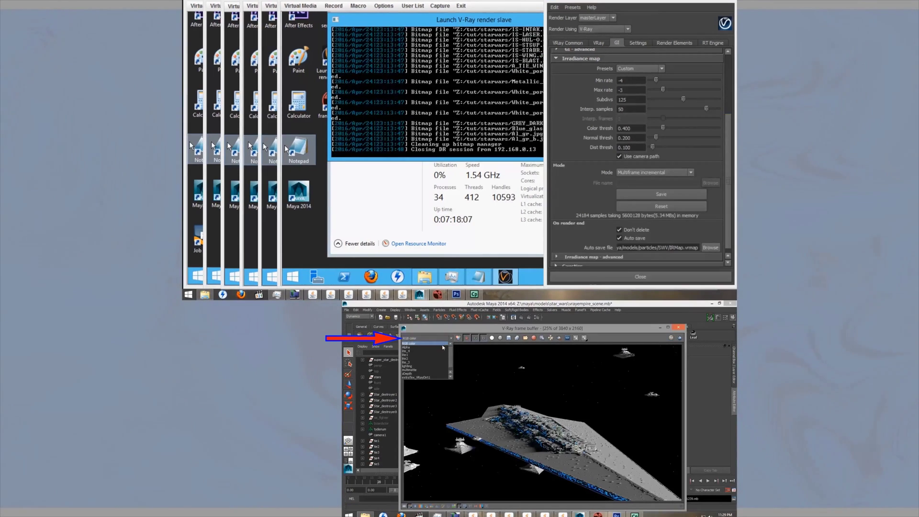
click(444, 348)
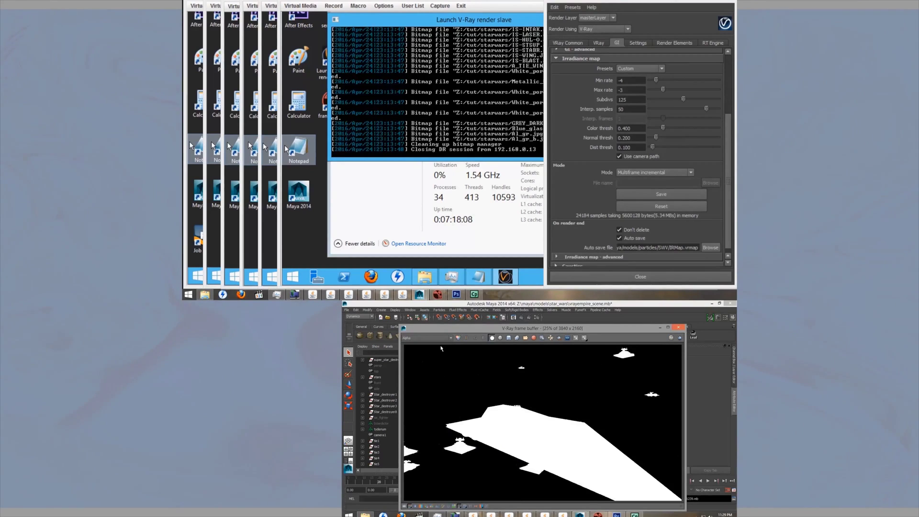
click(446, 339)
click(441, 351)
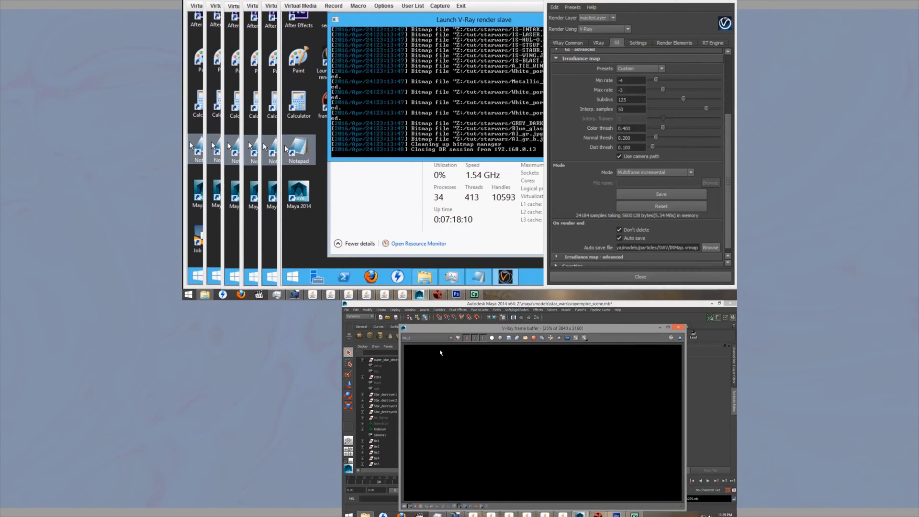
click(449, 339)
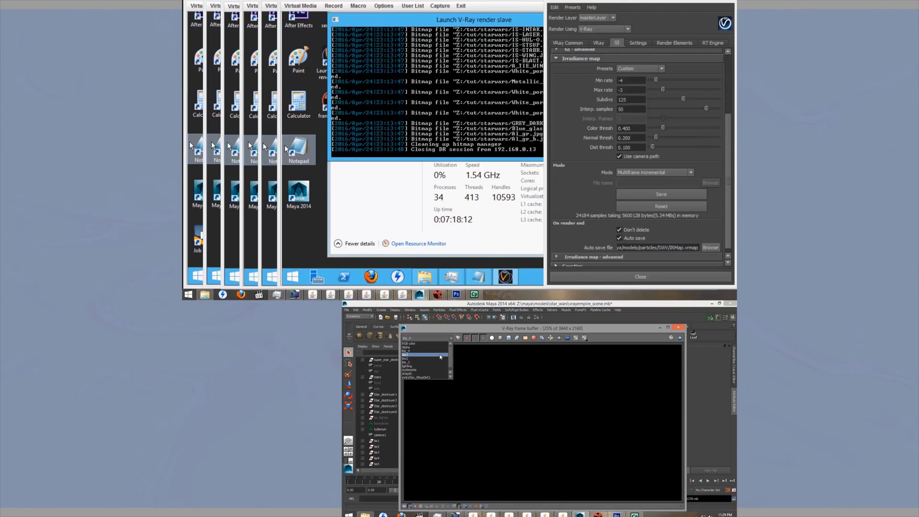
click(440, 357)
click(449, 339)
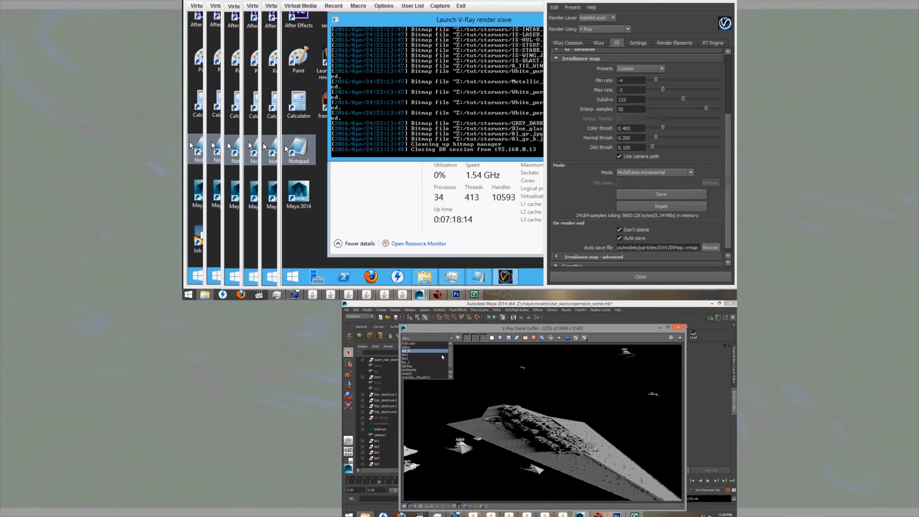
click(441, 359)
click(450, 339)
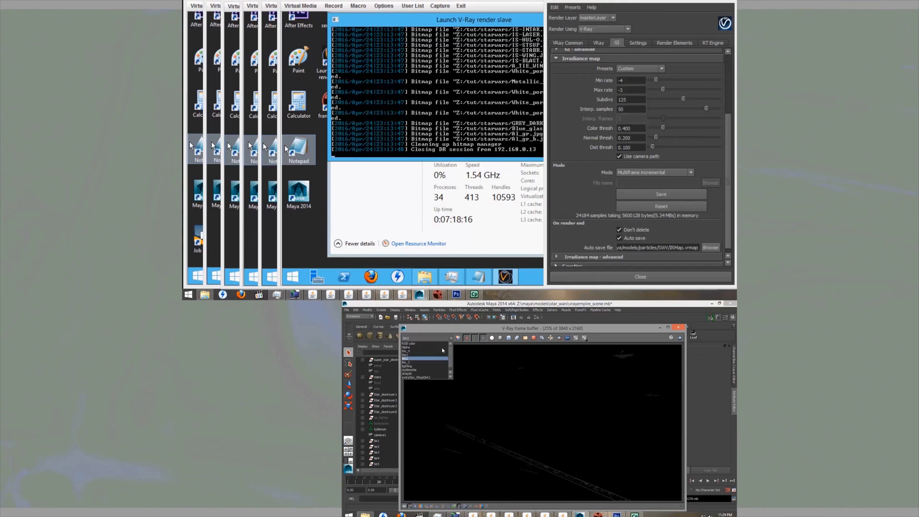
click(438, 363)
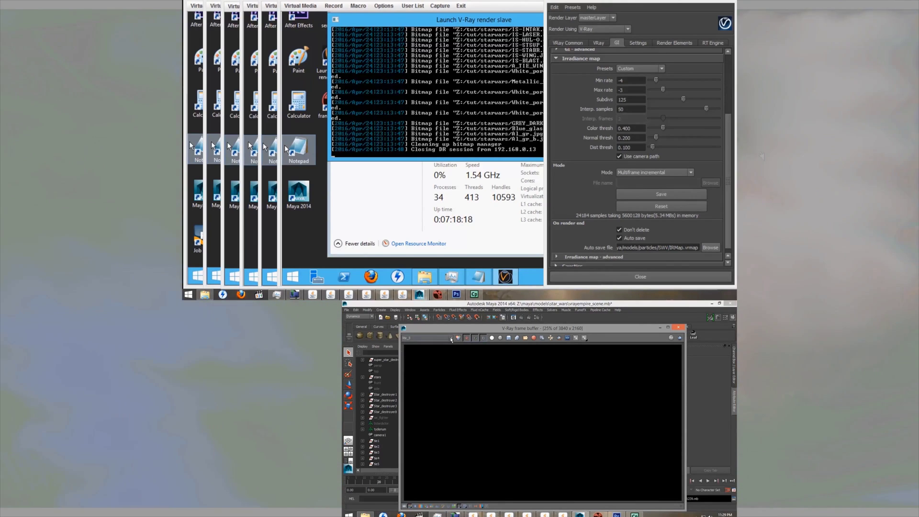
click(449, 338)
click(436, 366)
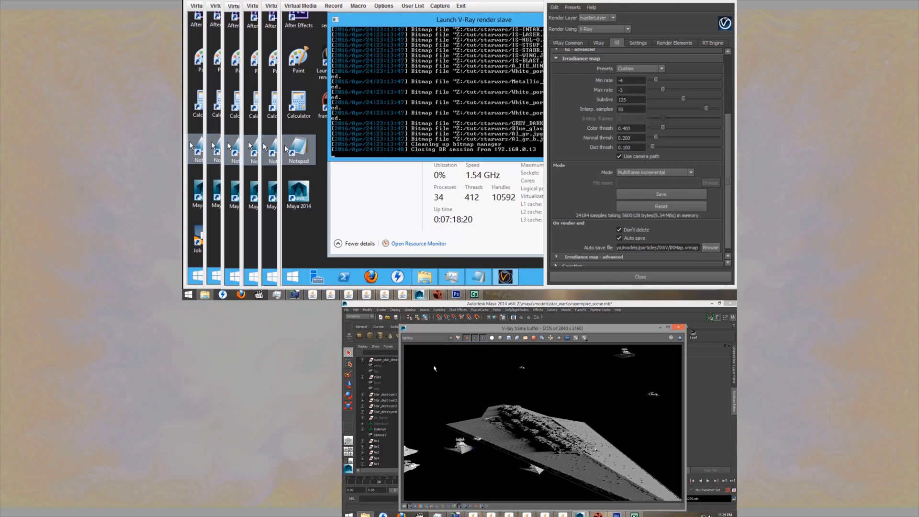
View the render's multimatte, zDepth, extra texture and velocity channels, and return the frame buffer to RGB color
click(450, 339)
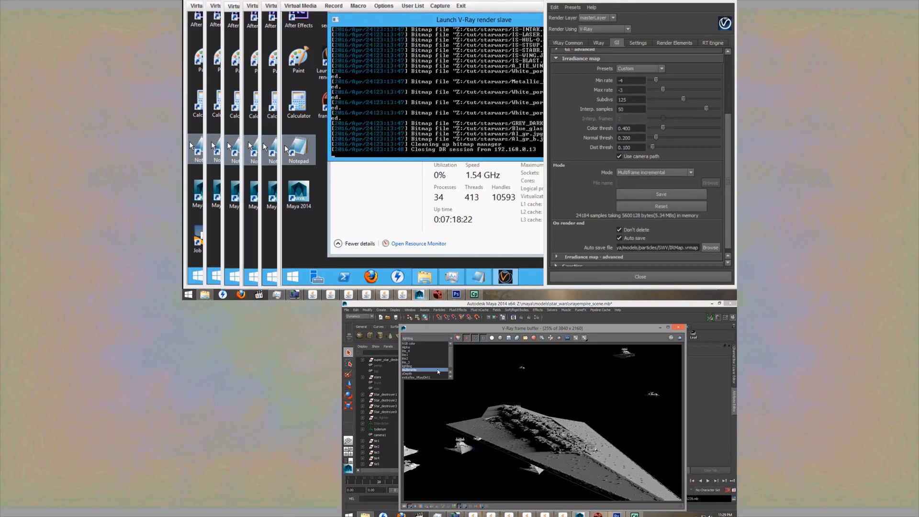
click(444, 369)
click(448, 339)
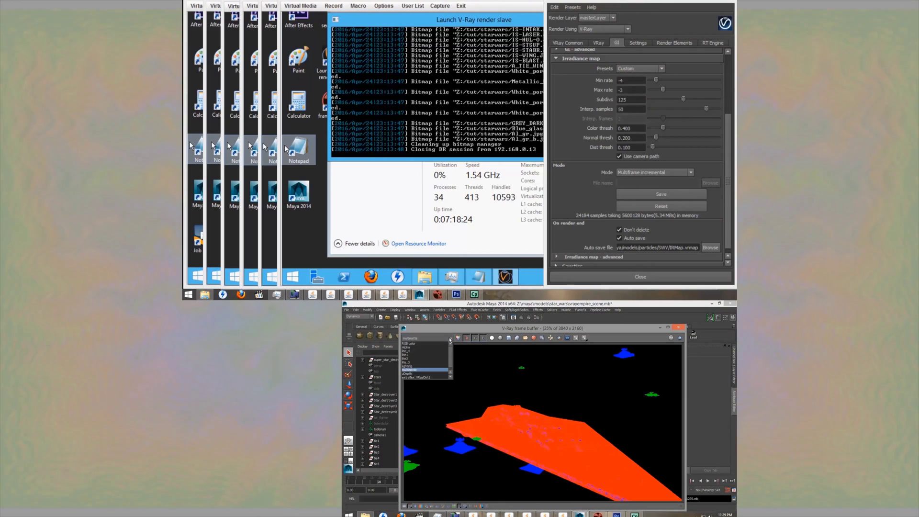
click(434, 374)
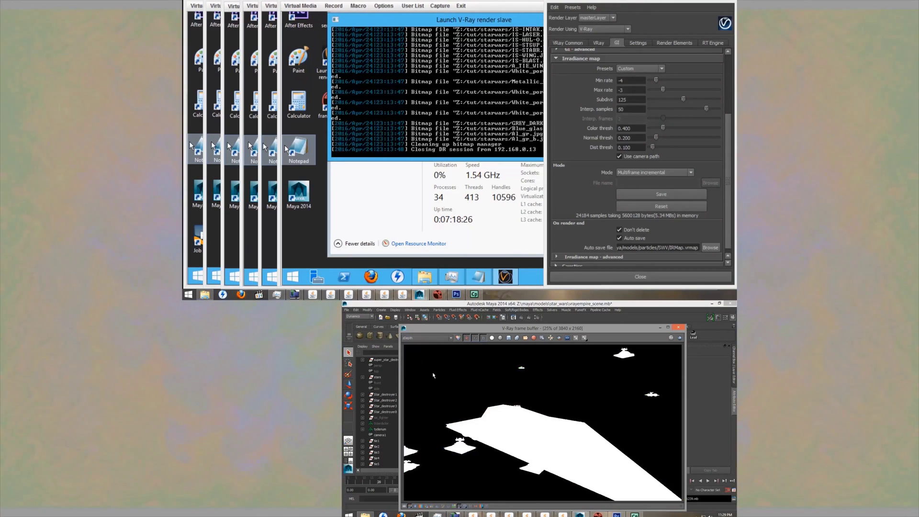
click(450, 339)
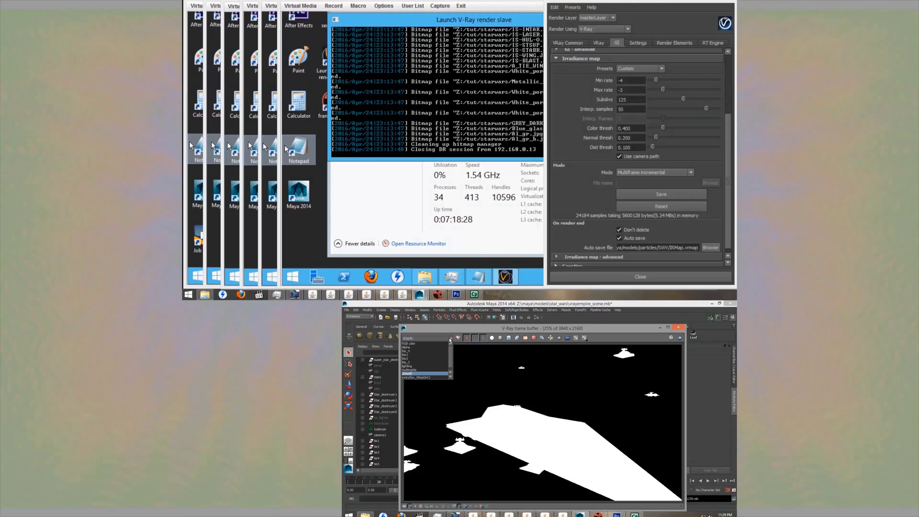
click(437, 377)
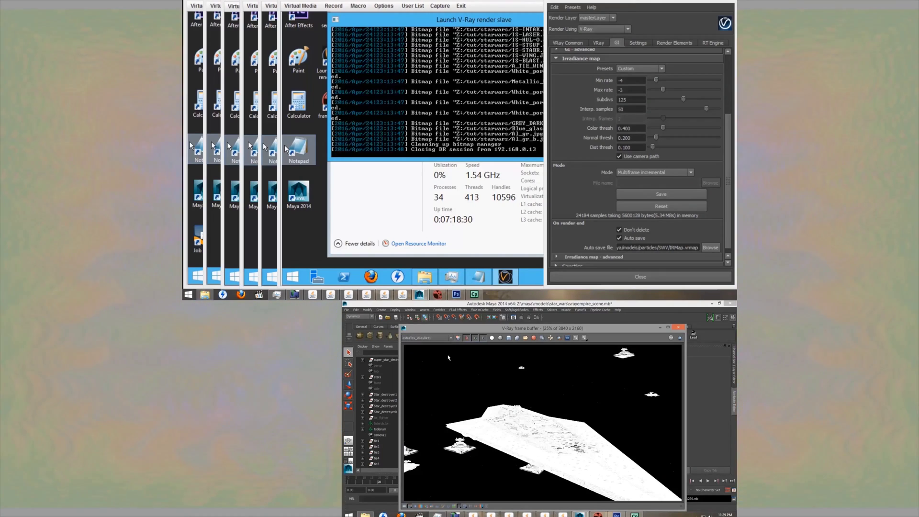
click(451, 339)
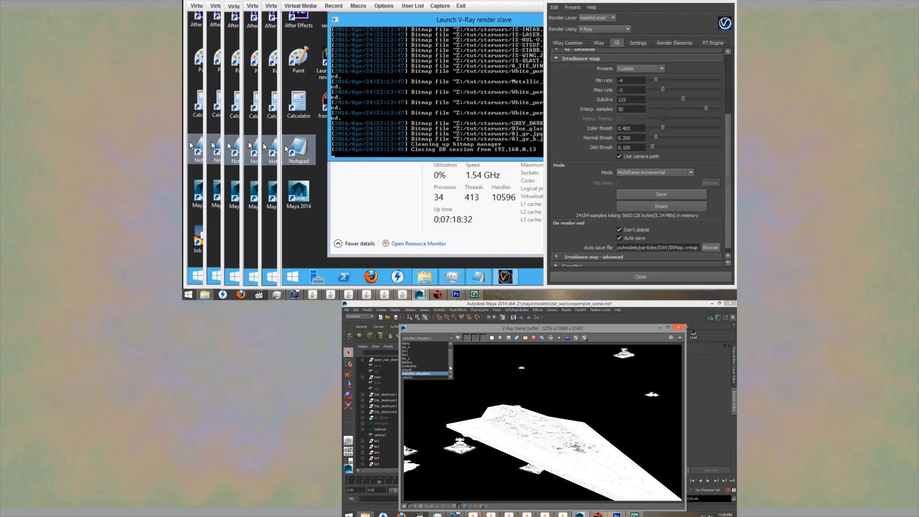
click(423, 378)
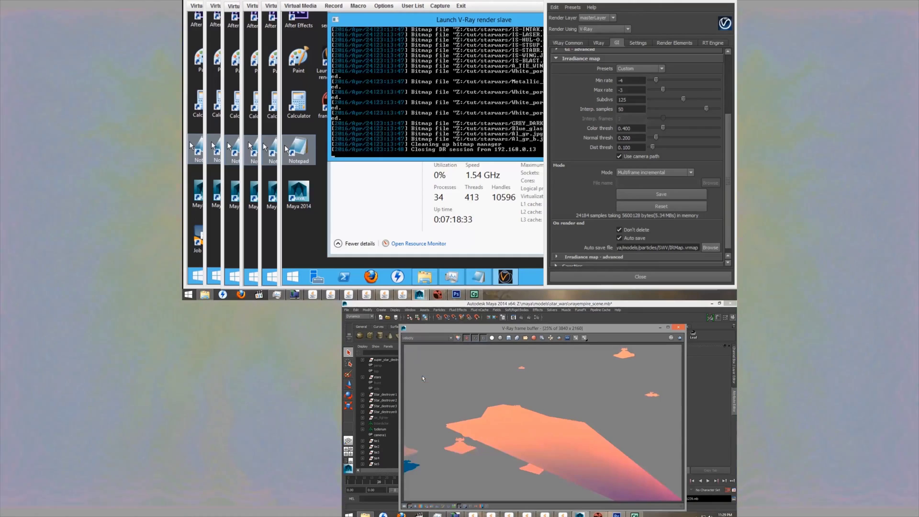
click(451, 340)
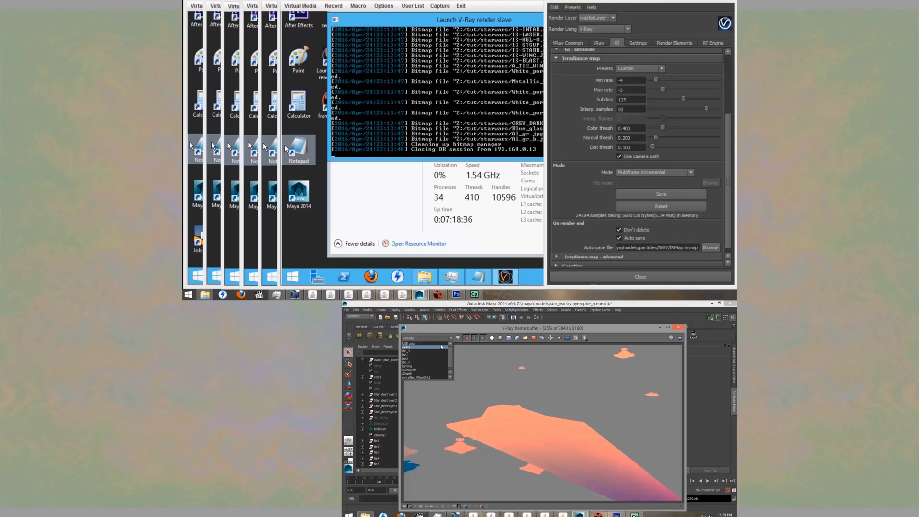
click(440, 345)
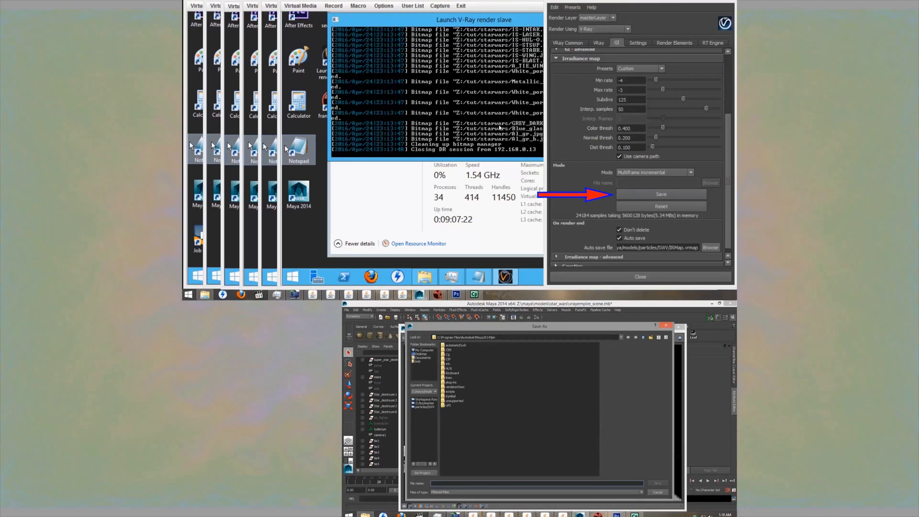
Save the calculated irradiance map as IRMCache in the particles/SWV project folder
click(426, 407)
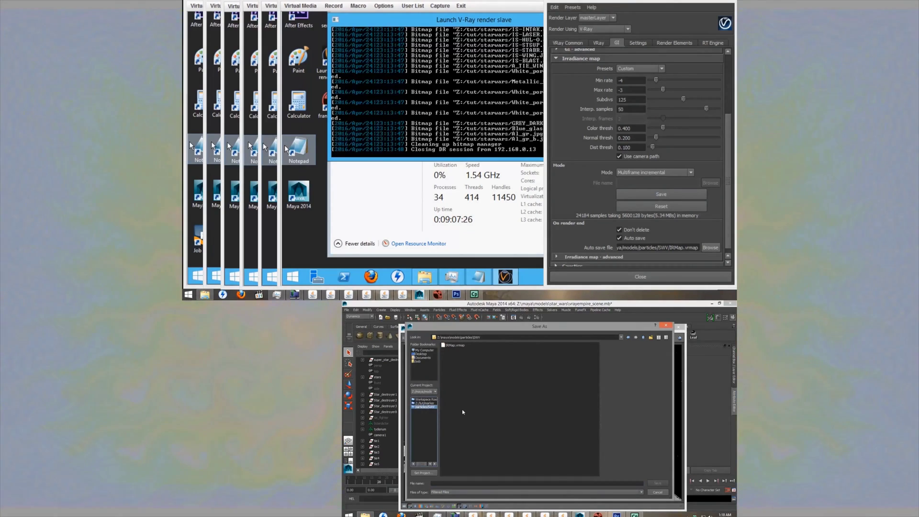
click(455, 483)
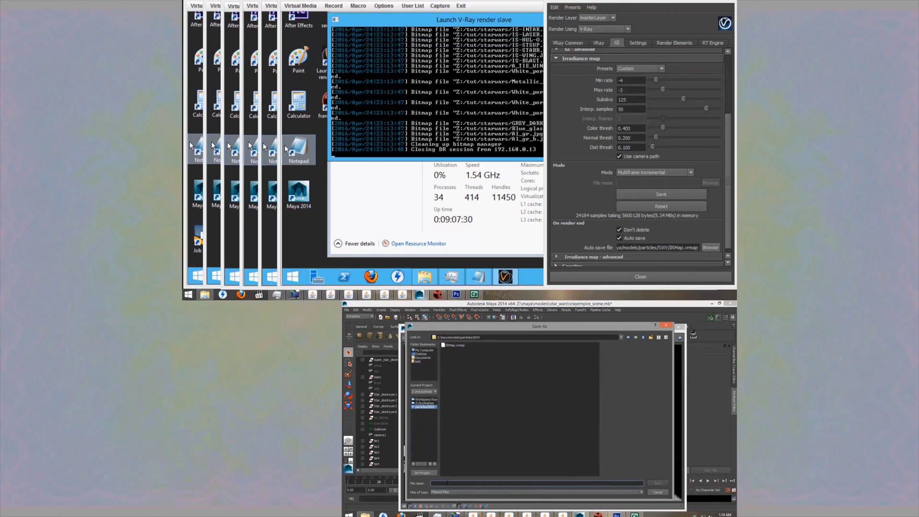
text(IRM)
key(BackSpace)
text(M)
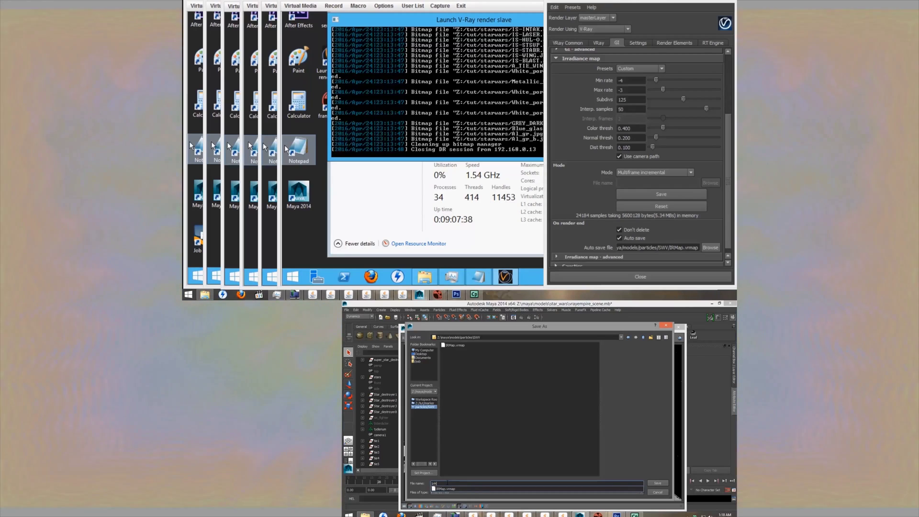
text(Cache)
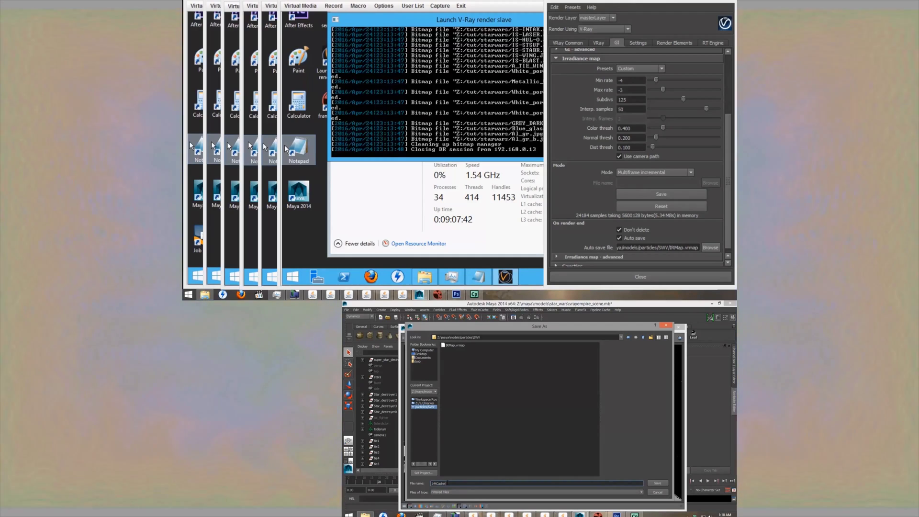
click(658, 483)
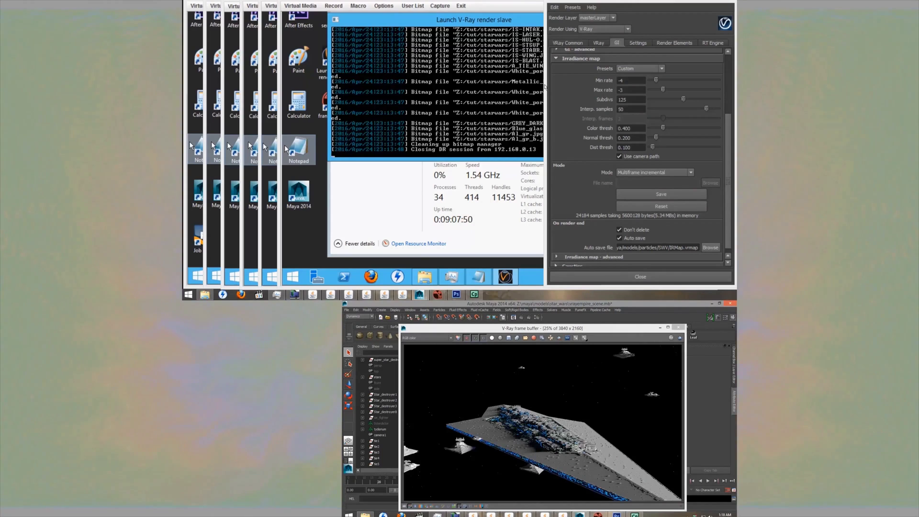
Switch the primary bounces engine to Light cache and choose Fly-through as the light cache mode
scroll(549, 43, up, 3)
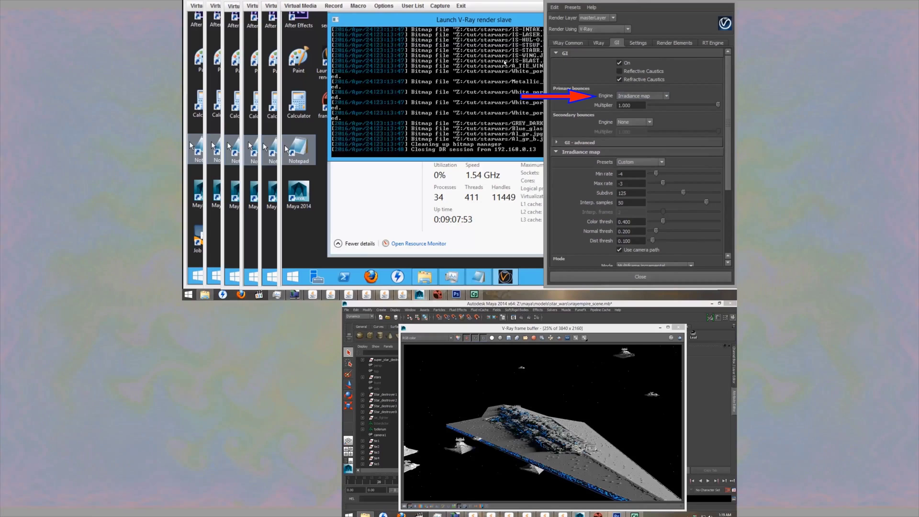
click(641, 96)
key(Down)
key(Down)
key(Return)
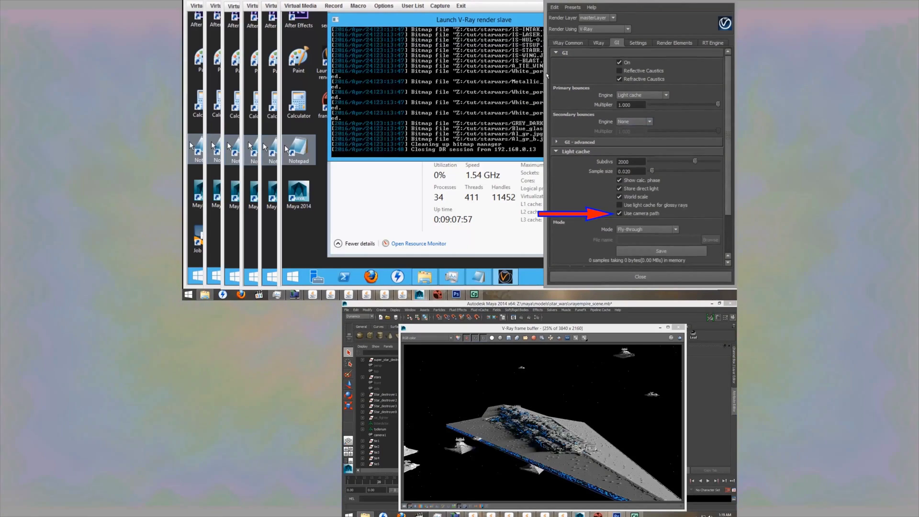
scroll(549, 96, down, 5)
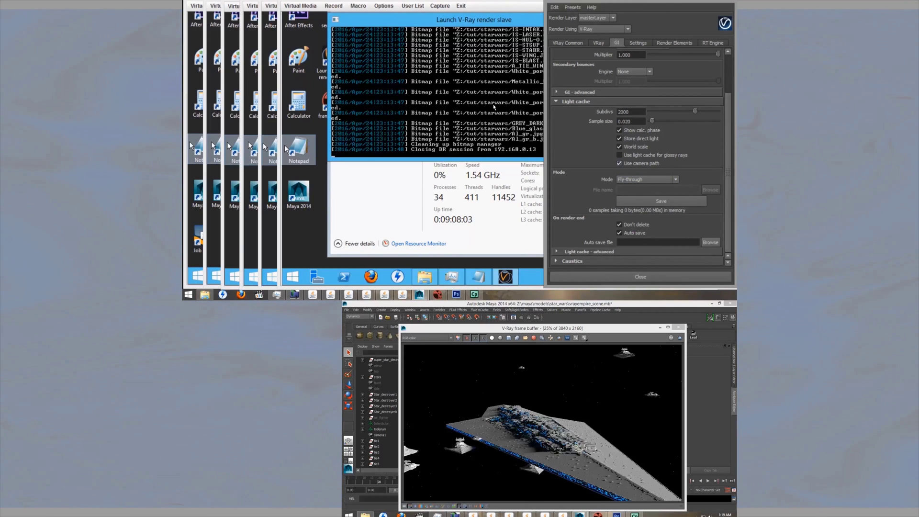
click(675, 179)
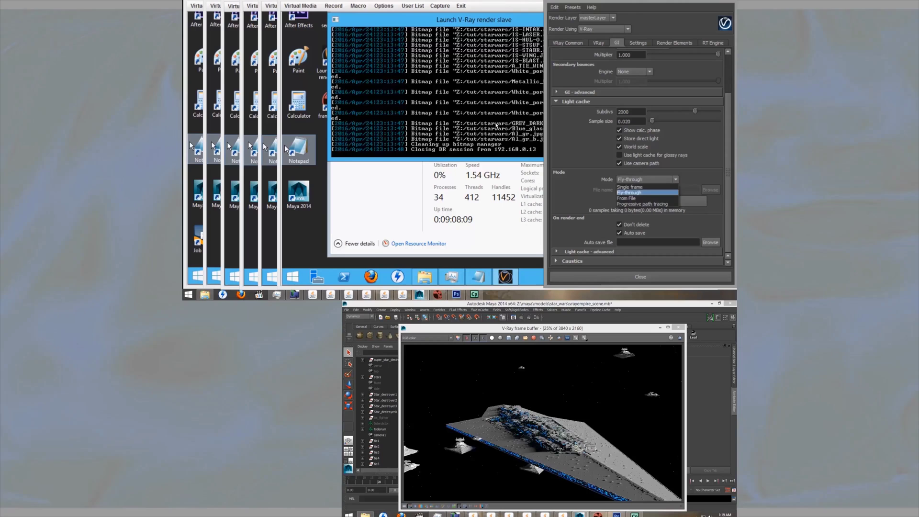
click(649, 193)
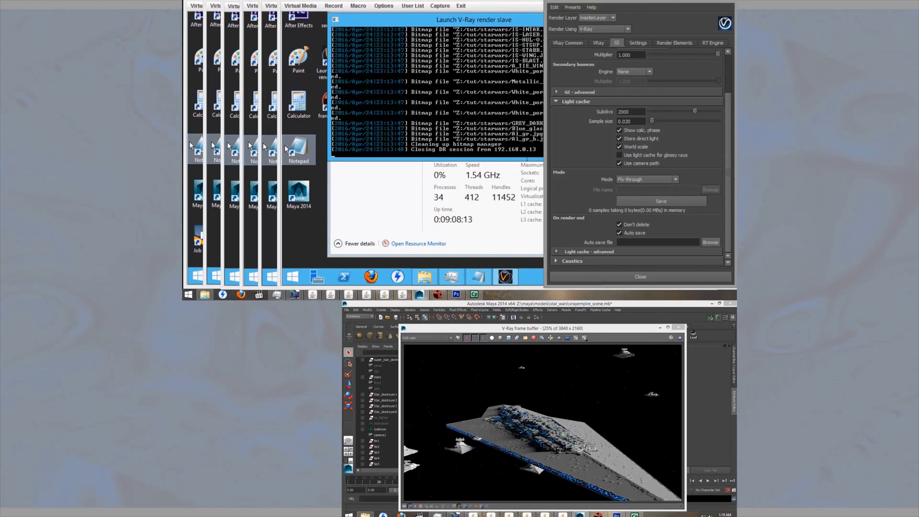
Set the light cache auto save file to LiteMap in the particles/SWV project folder
click(711, 243)
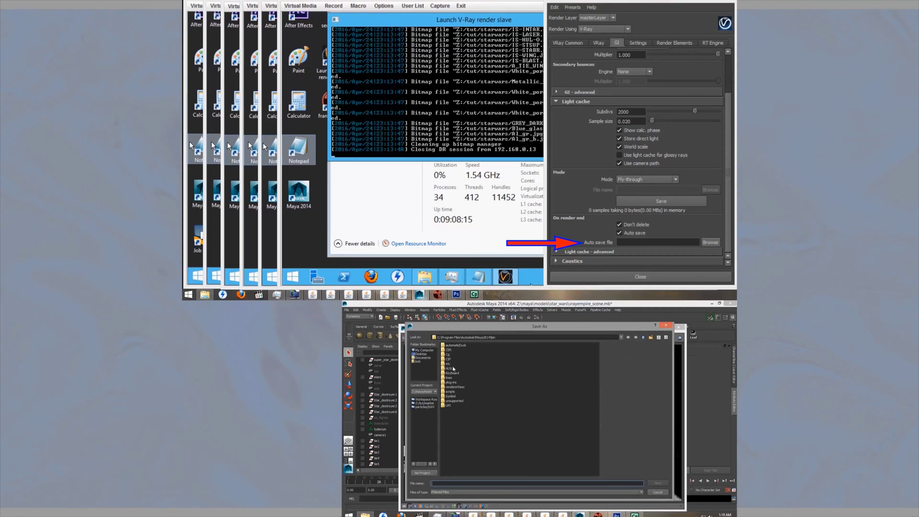
click(424, 407)
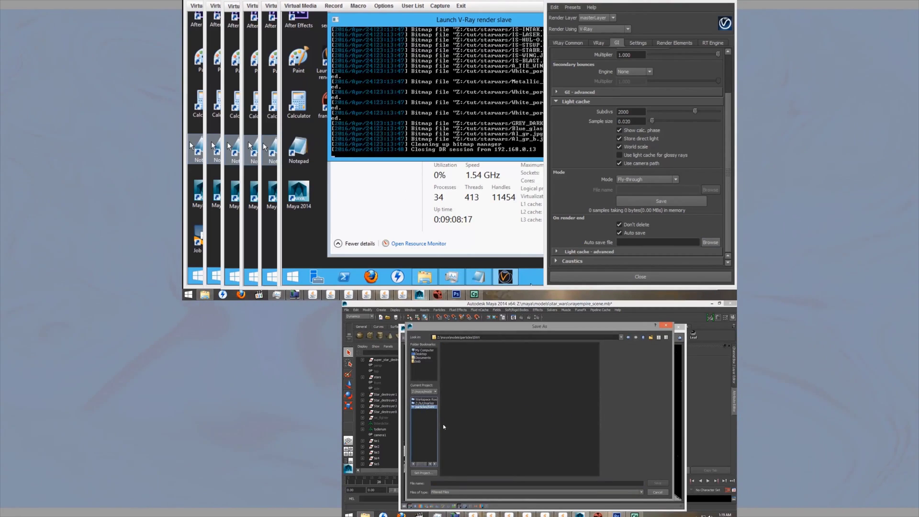
click(443, 485)
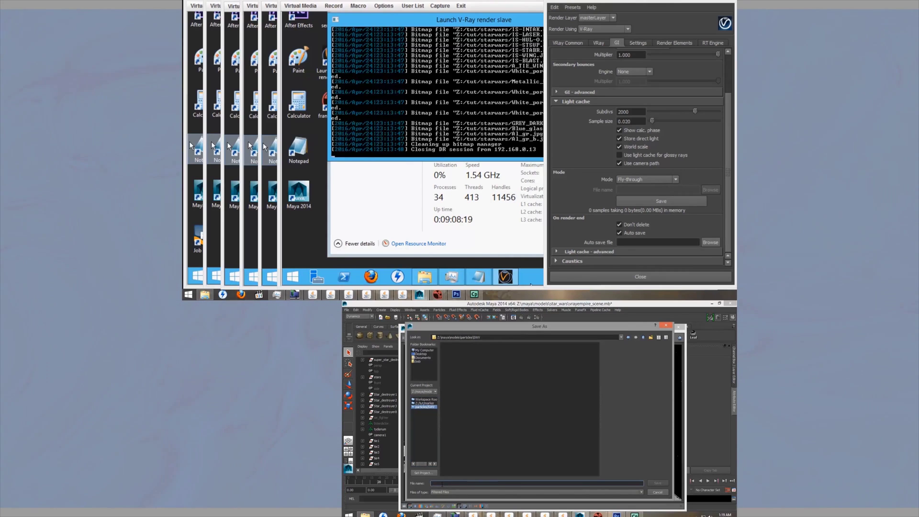
text(Lit)
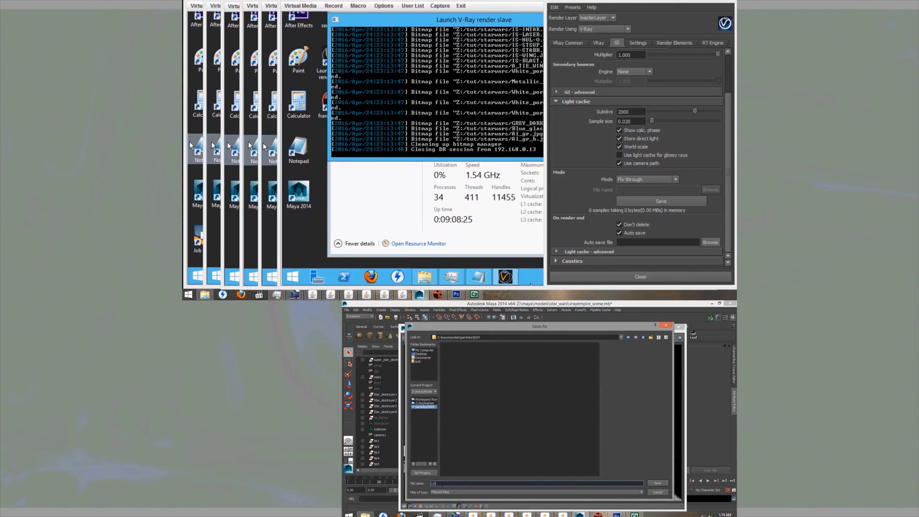
text(e)
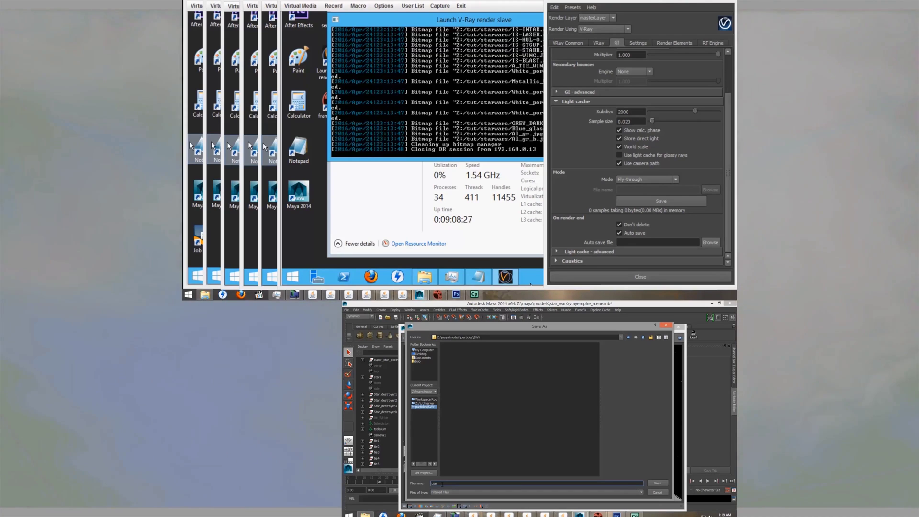
text(eMap)
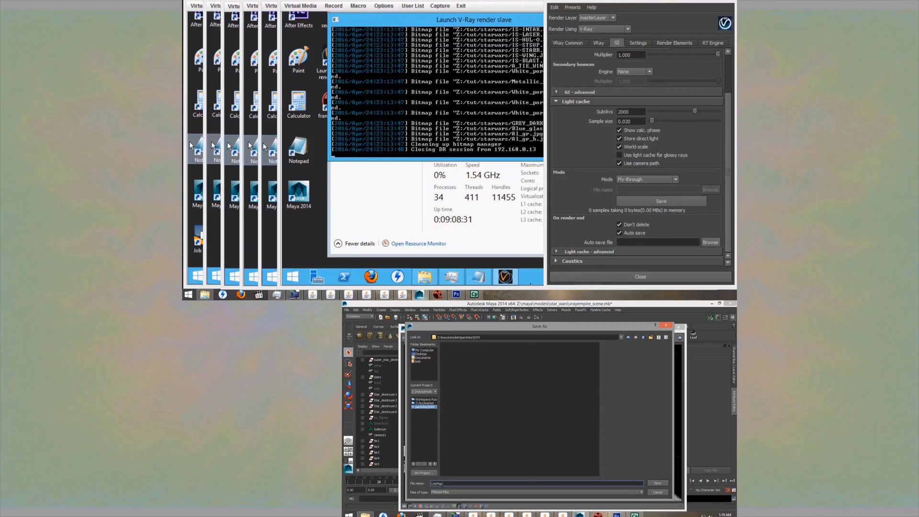
click(658, 484)
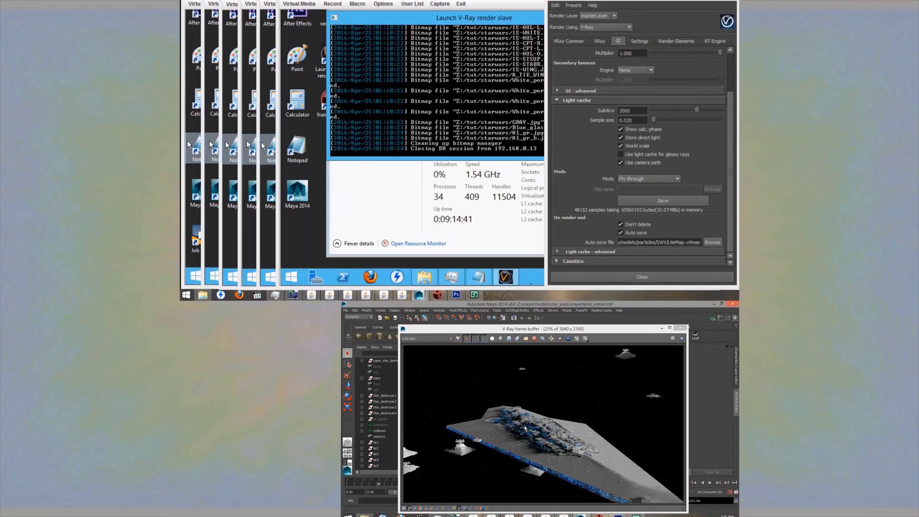
Open the render history and compare the two latest renders, with render 1 as image A and render 2 as image B
click(470, 508)
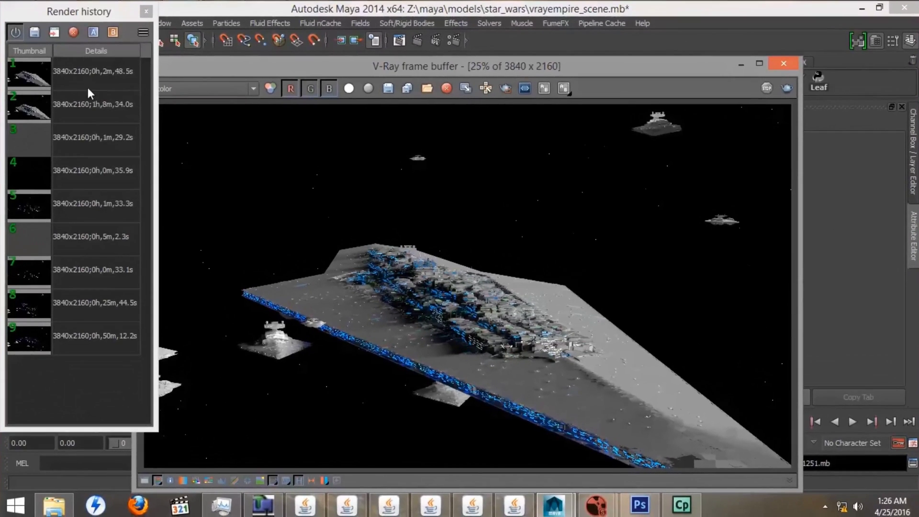
click(93, 33)
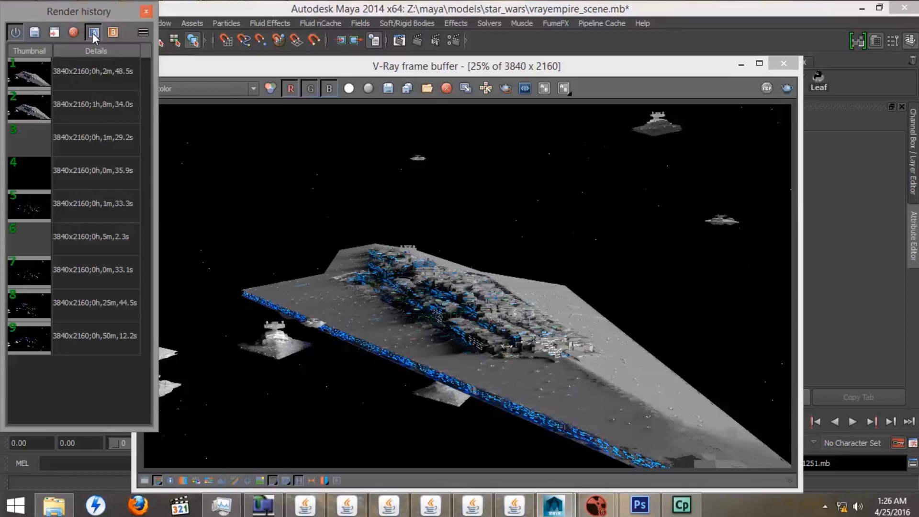
click(62, 74)
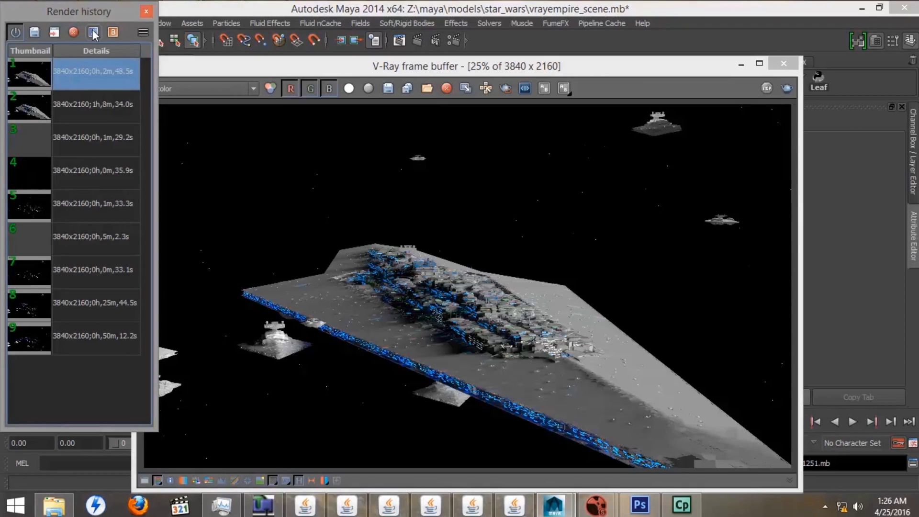
click(68, 106)
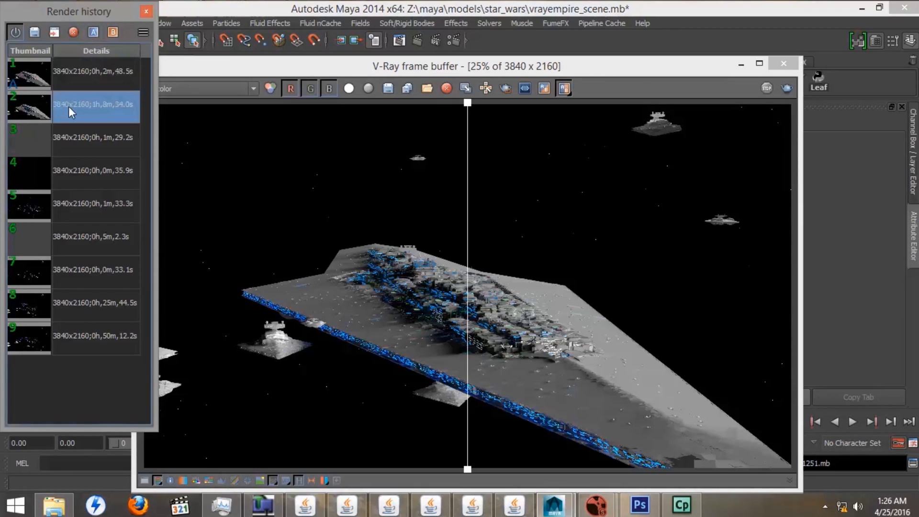
click(114, 31)
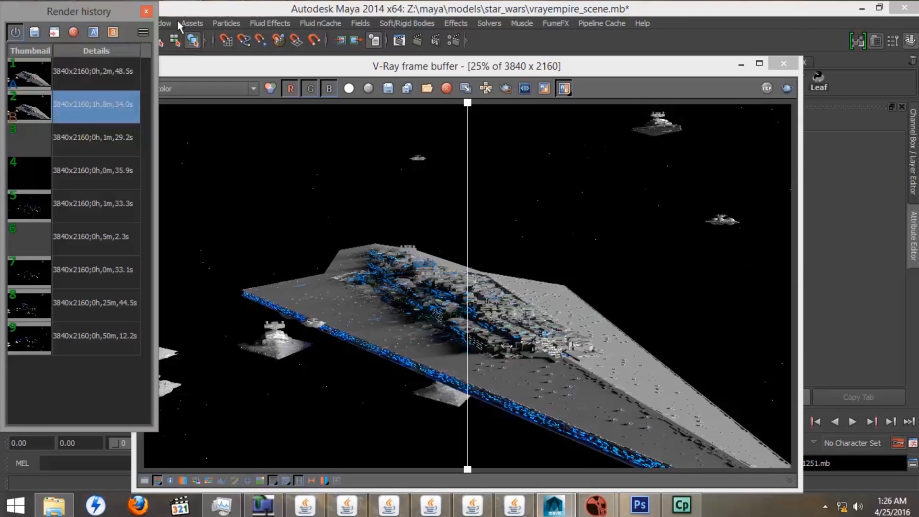
Examine the light cache and irradiance map renders across the divider over the ship's details, and end the comparison by closing the render history
drag(407, 68, 415, 26)
scroll(491, 335, up, 3)
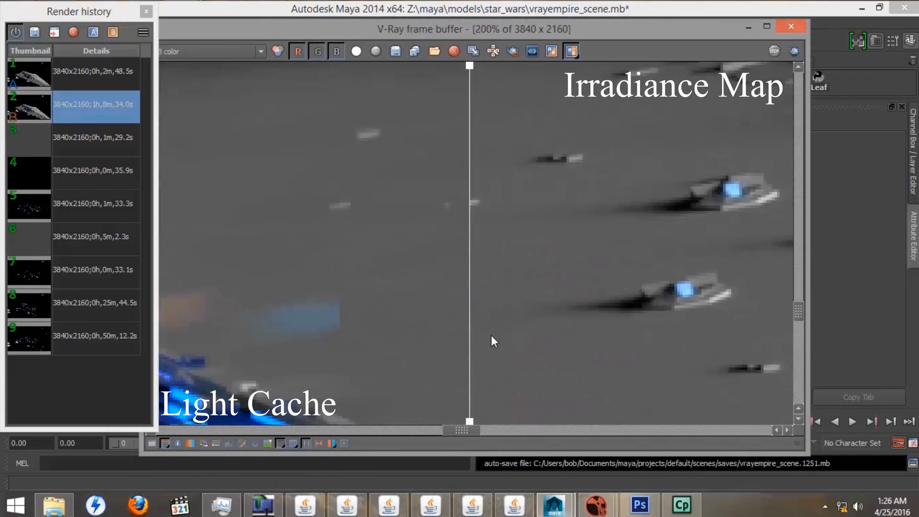
scroll(491, 335, down, 1)
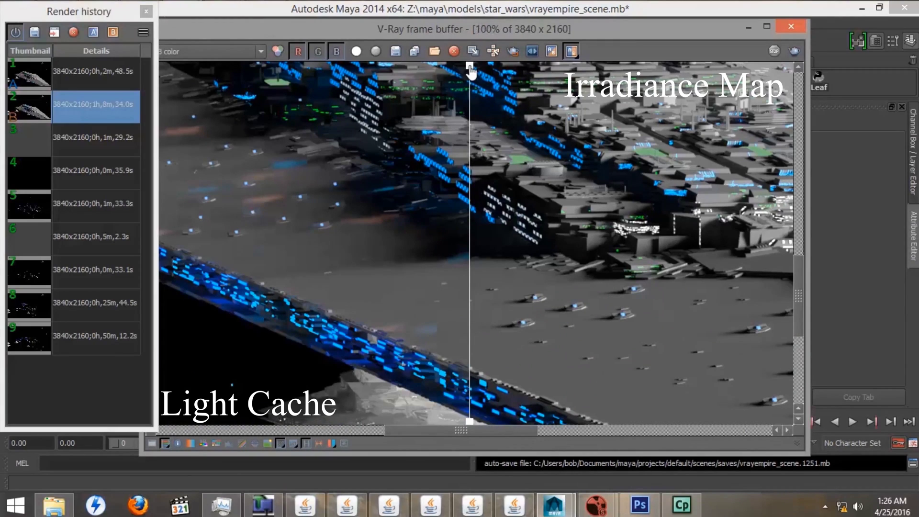
drag(470, 72, 618, 158)
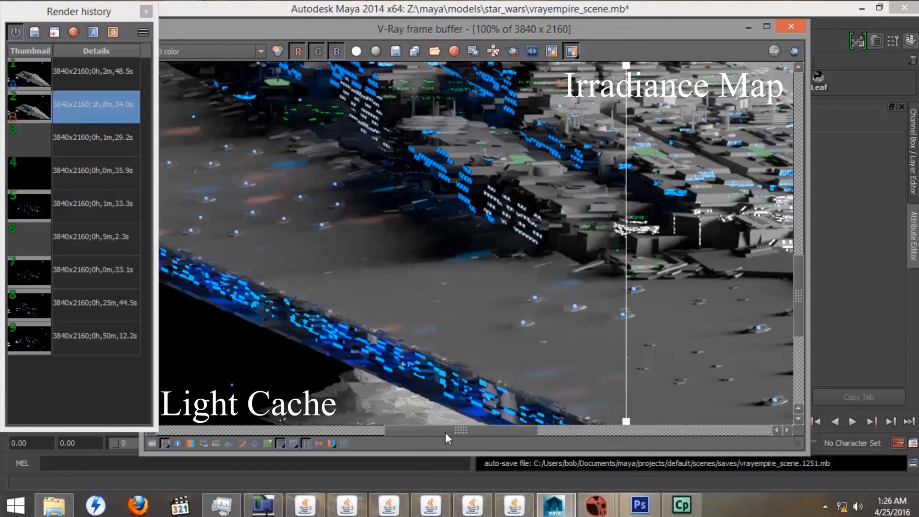
drag(446, 432, 544, 429)
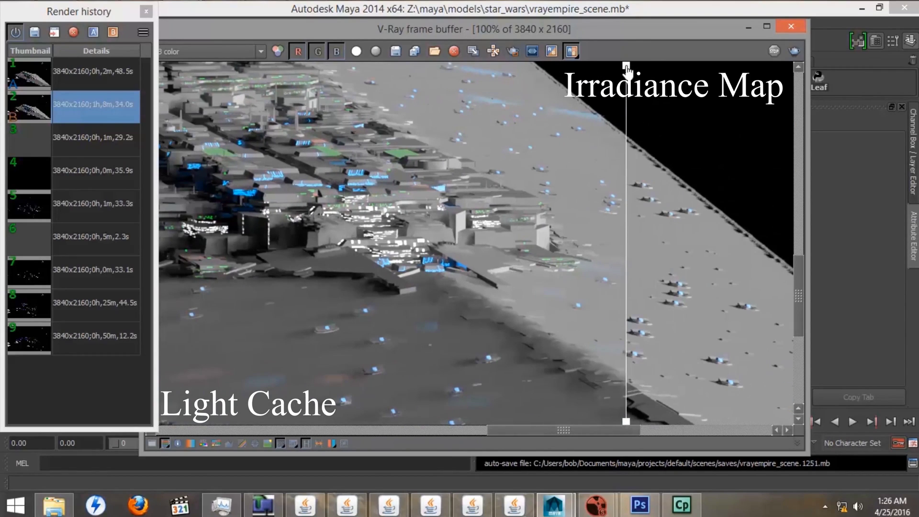
drag(625, 72, 480, 186)
scroll(480, 187, up, 1)
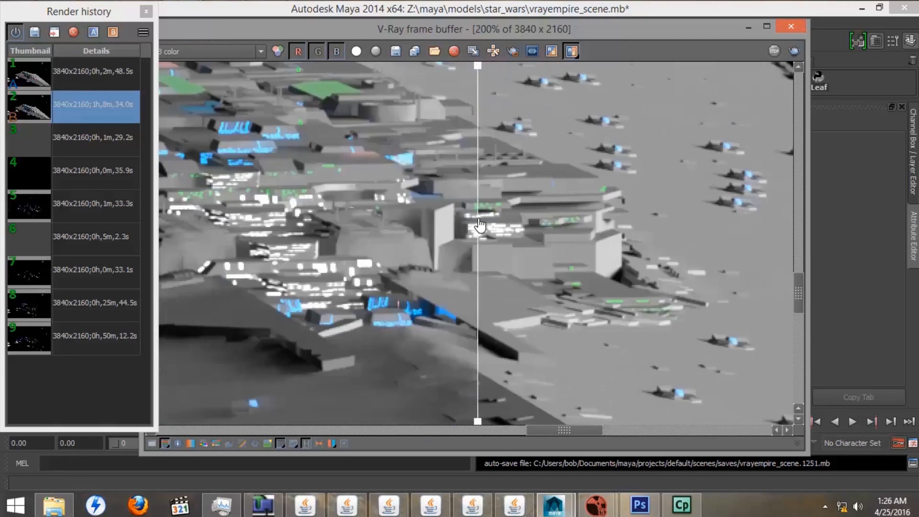
scroll(480, 201, down, 4)
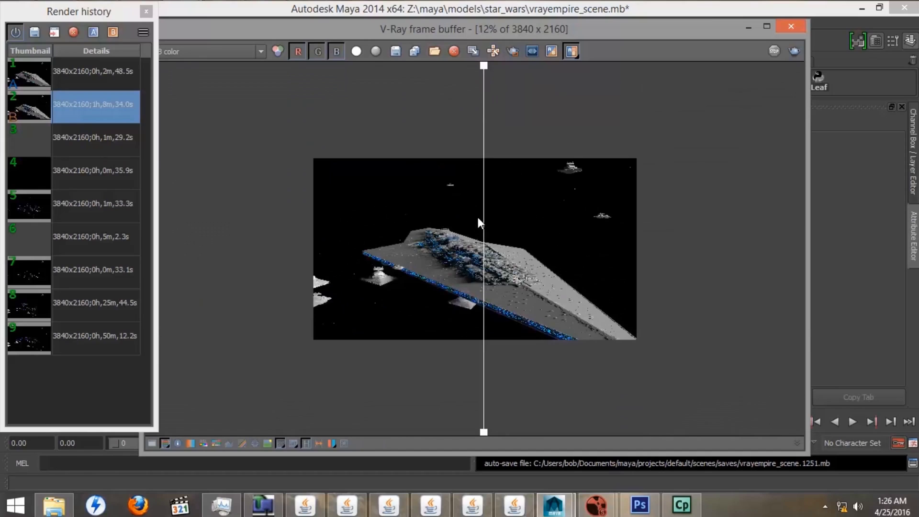
scroll(478, 219, up, 1)
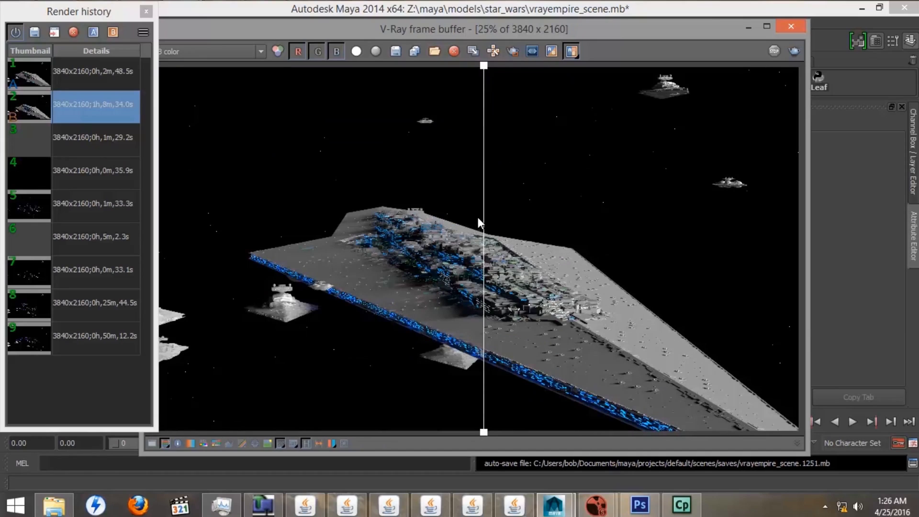
click(572, 53)
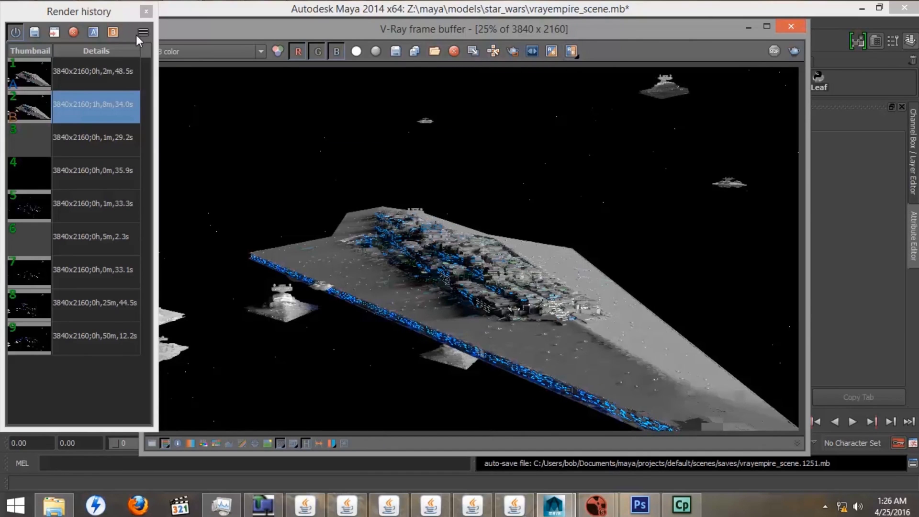
click(146, 11)
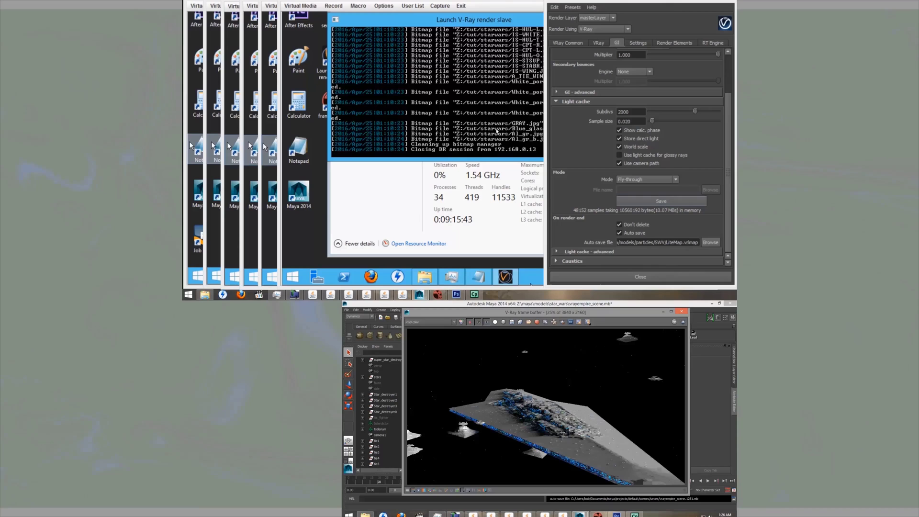
Save the calculated light cache from memory as LiteCache in the particles/SWV project folder
click(662, 201)
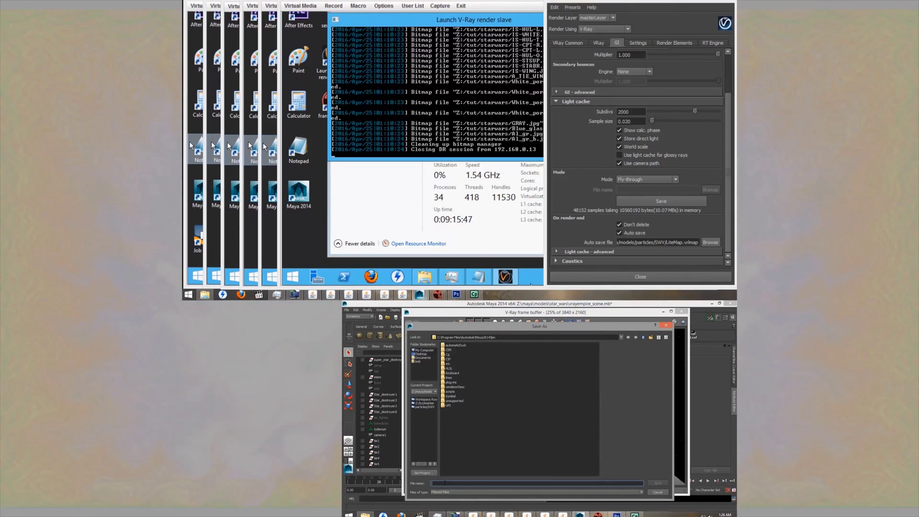
text(LiteC)
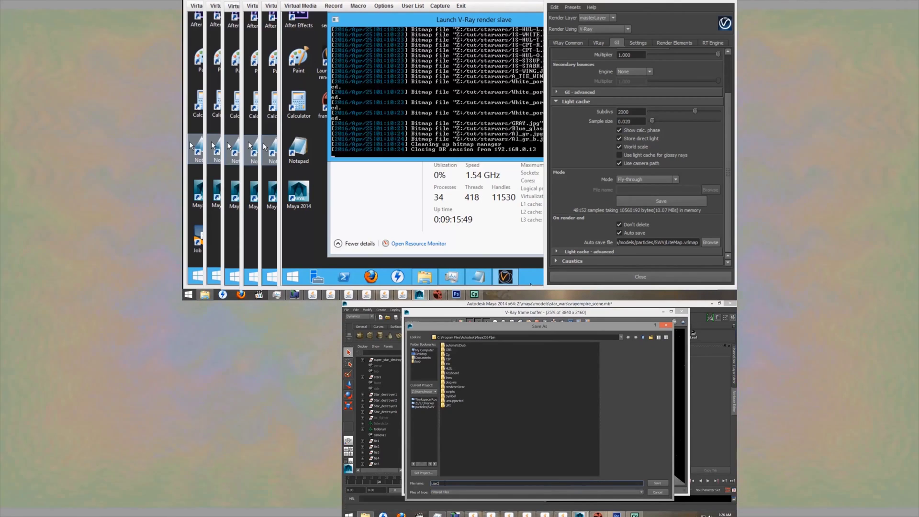
text(ache)
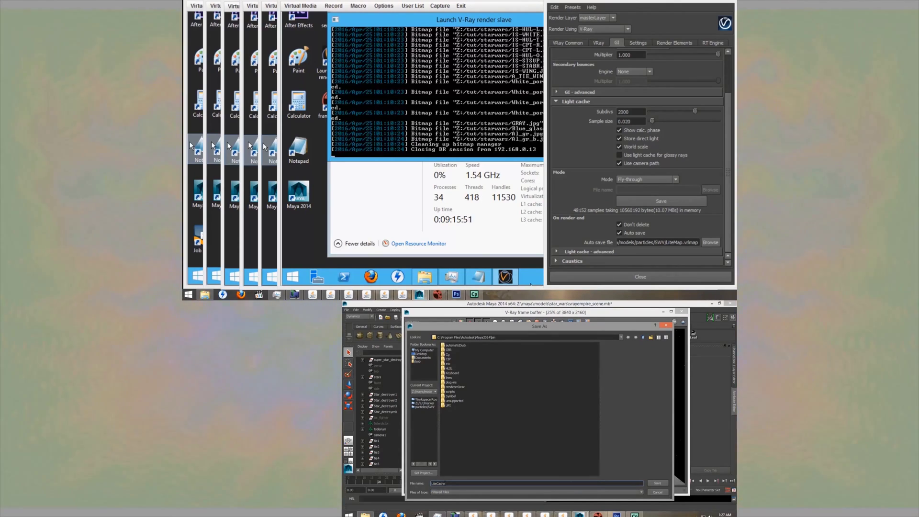
click(425, 407)
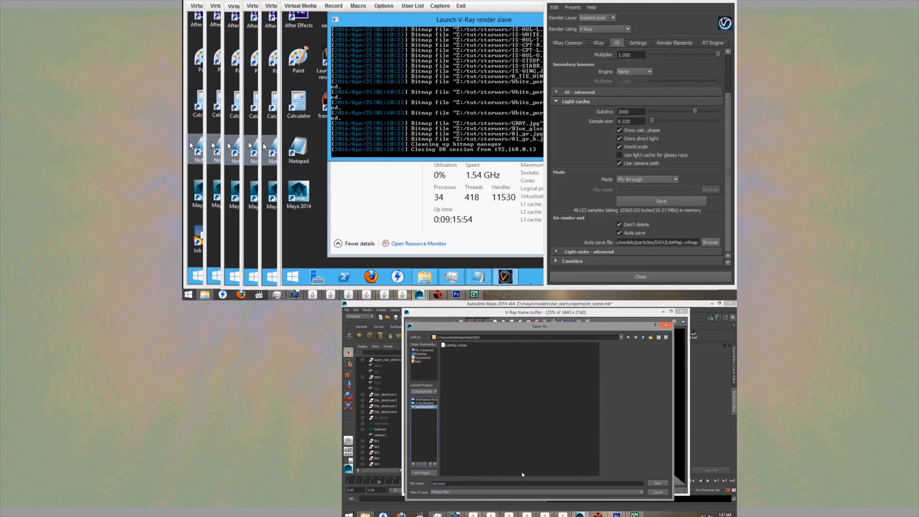
click(658, 484)
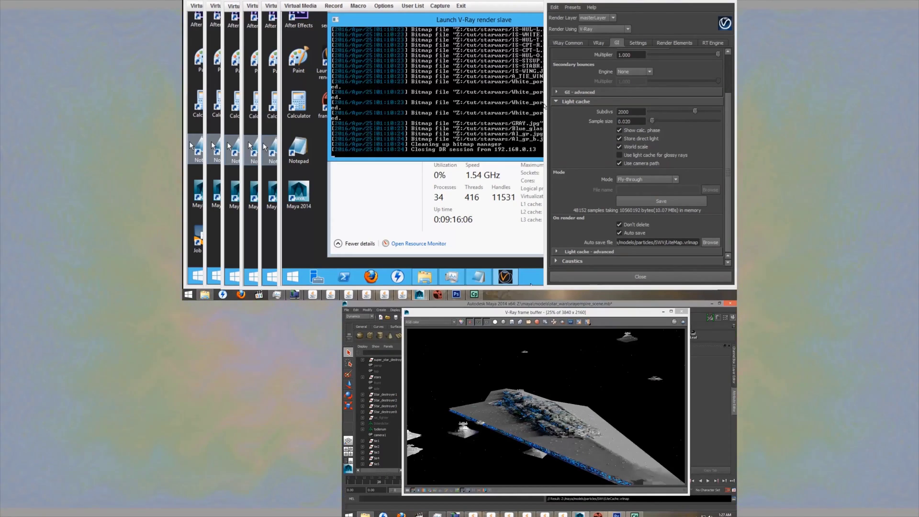
Set the primary bounces engine to Irradiance map and the secondary bounces engine to Light cache, and review the irradiance map settings
scroll(556, 106, up, 3)
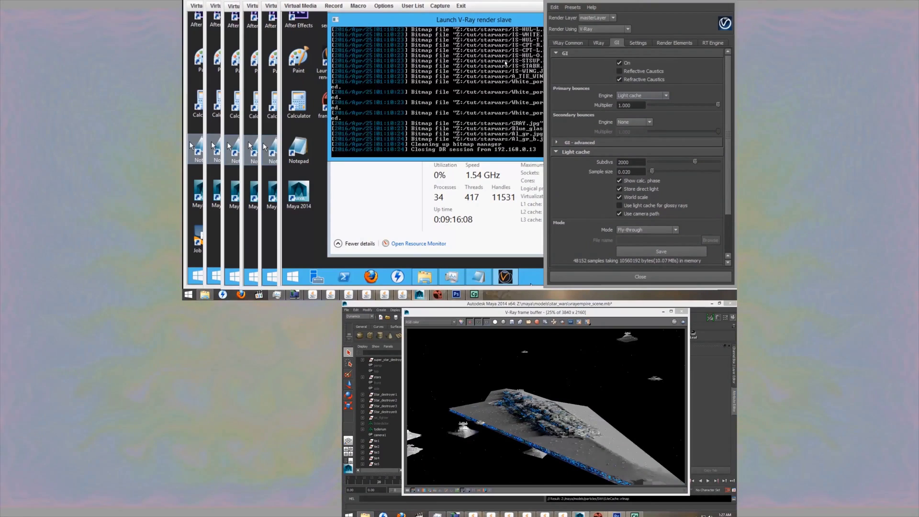
click(642, 96)
click(637, 96)
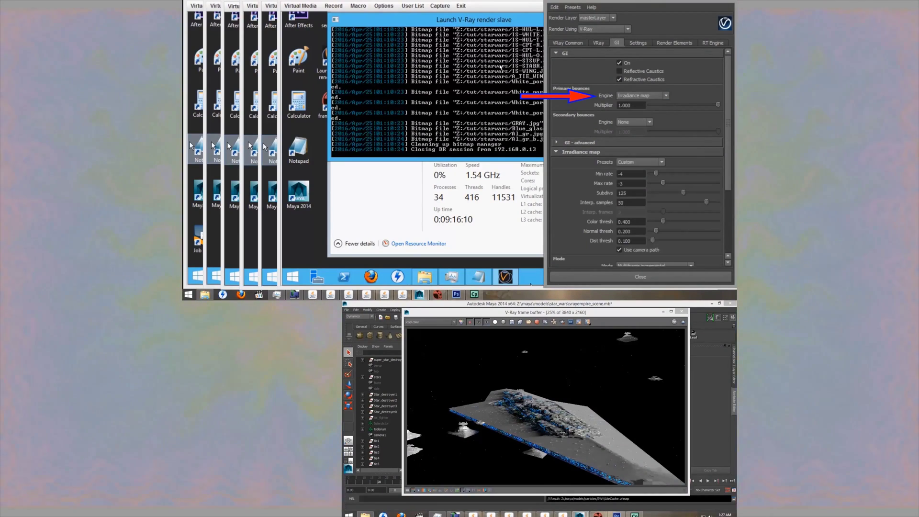
click(636, 122)
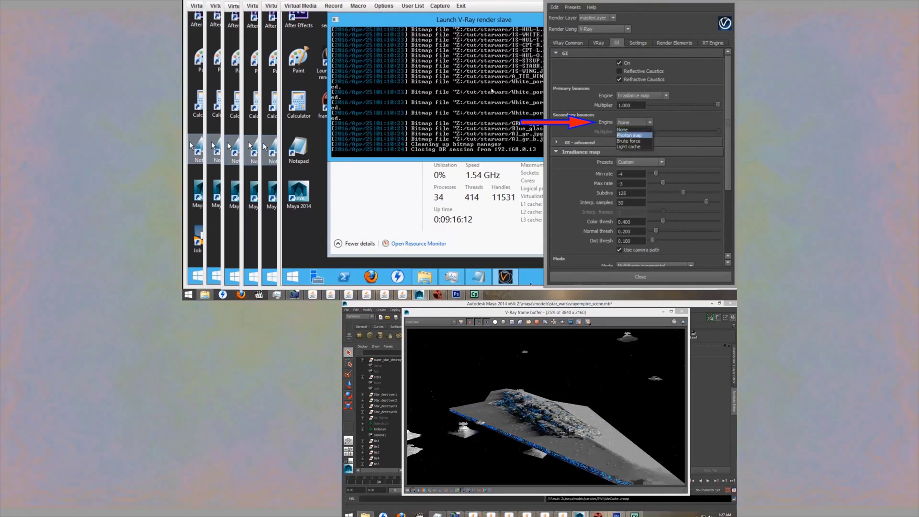
click(629, 147)
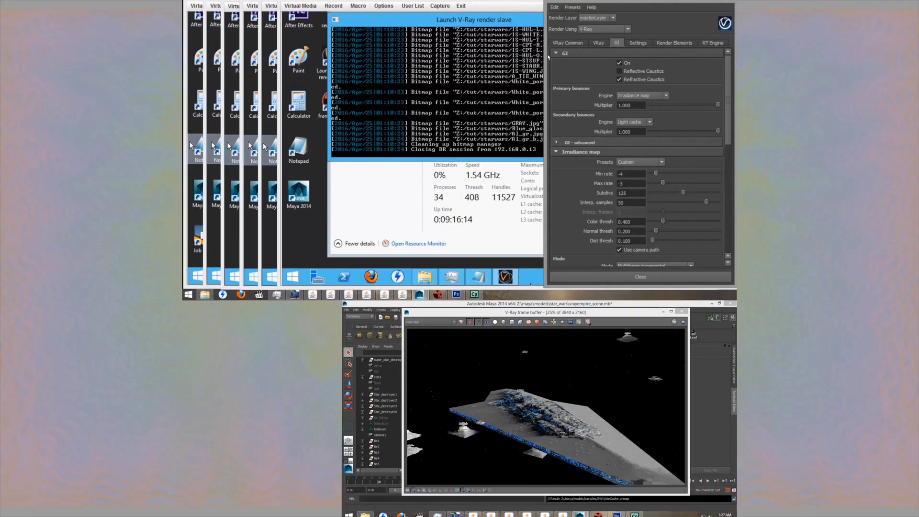
scroll(638, 158, down, 5)
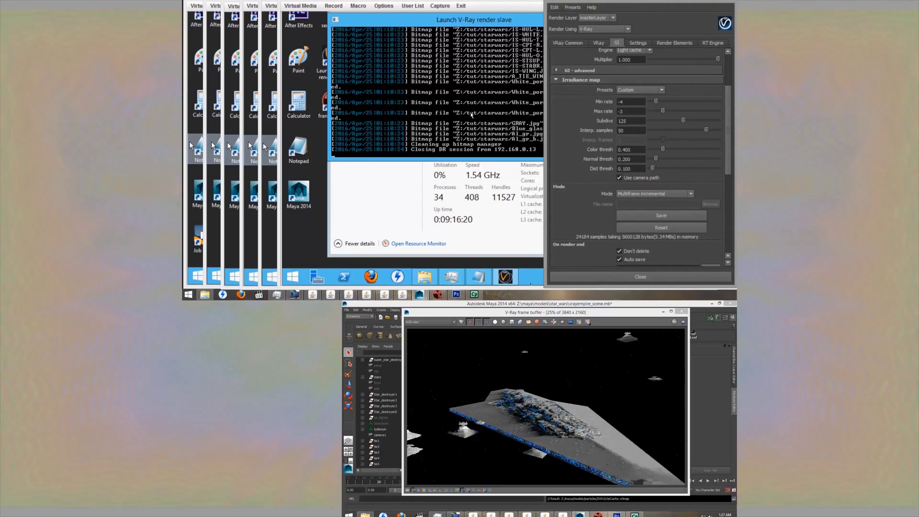
scroll(546, 95, down, 5)
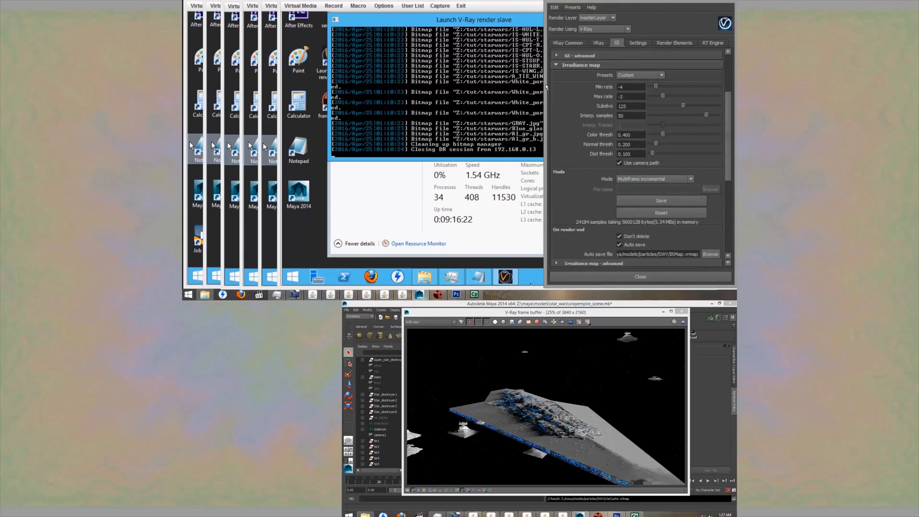
scroll(545, 114, down, 3)
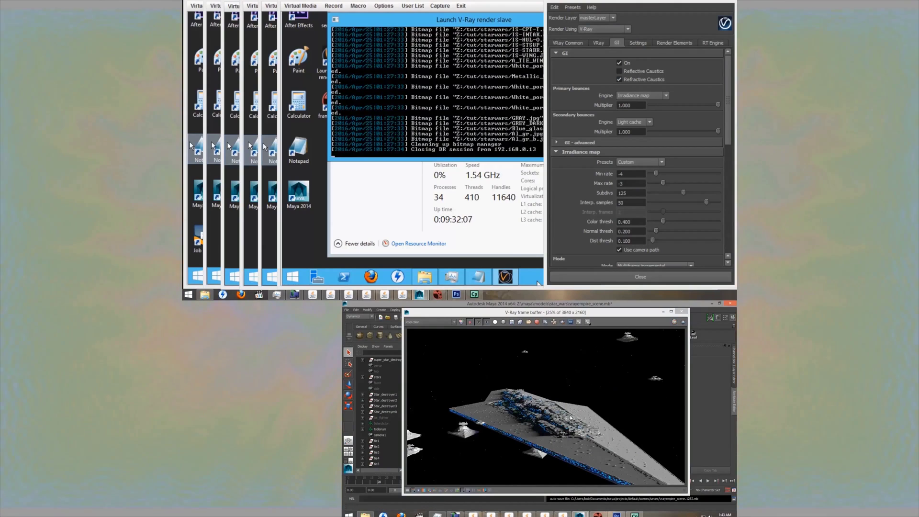
Compare the render times of the saved renders in the widened render history and close the history
click(474, 490)
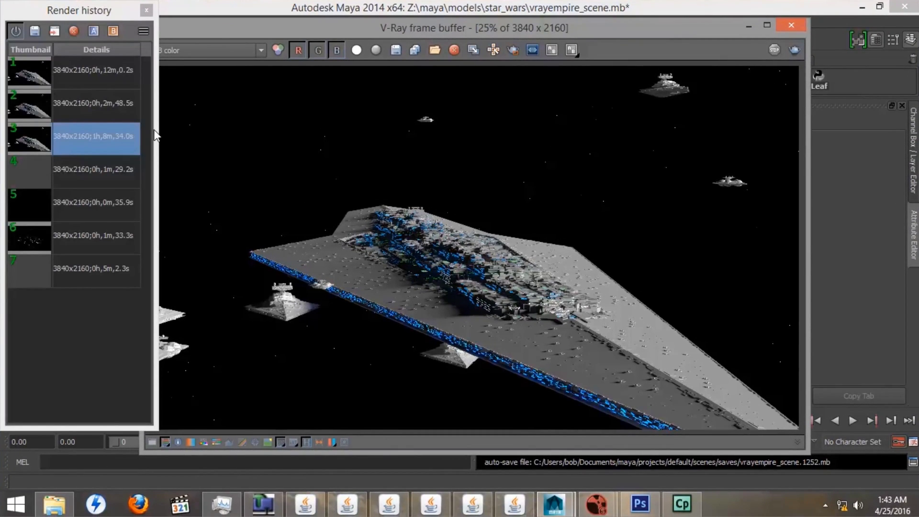
drag(165, 127, 181, 127)
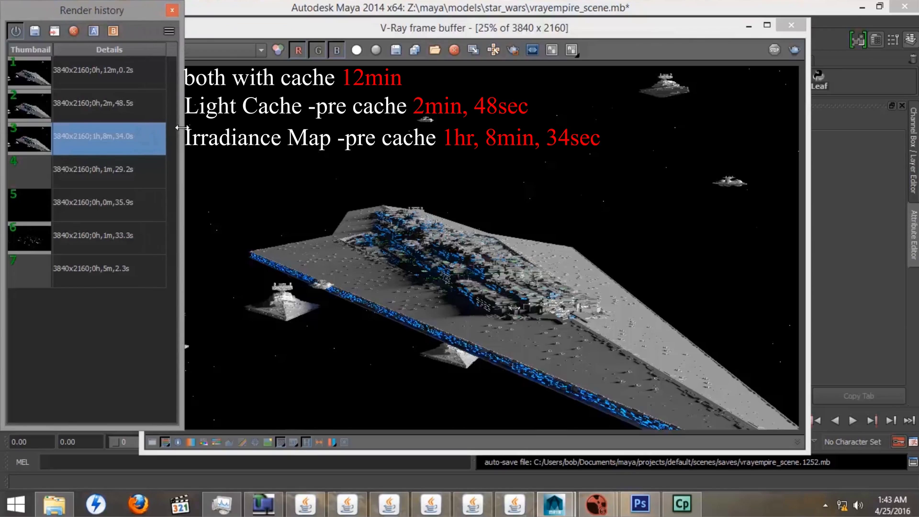
click(110, 169)
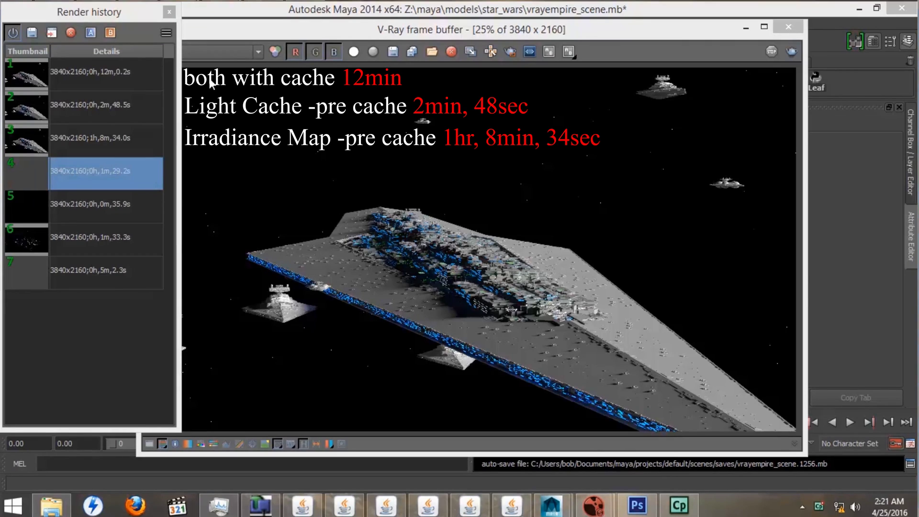
click(169, 11)
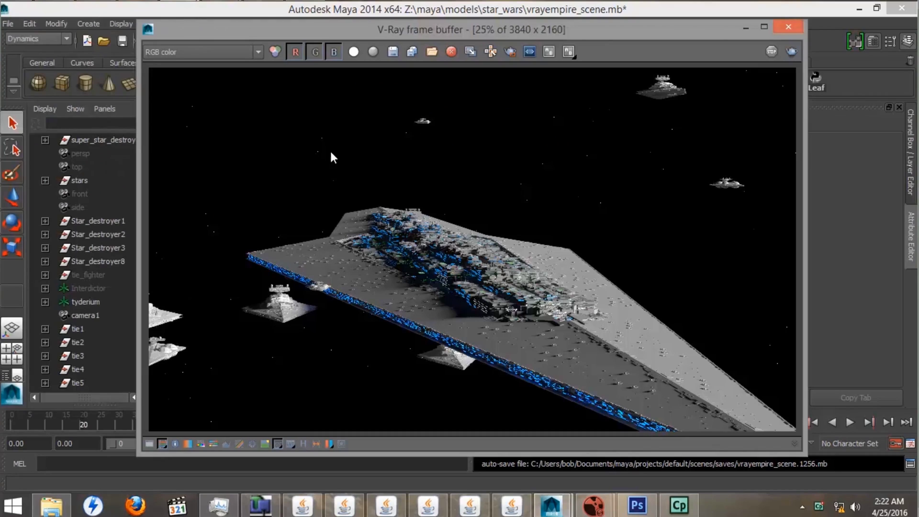
Examine the combined irradiance map and light cache render at 200%, covering the hull, the tower lights and the smaller destroyer
scroll(596, 355, up, 3)
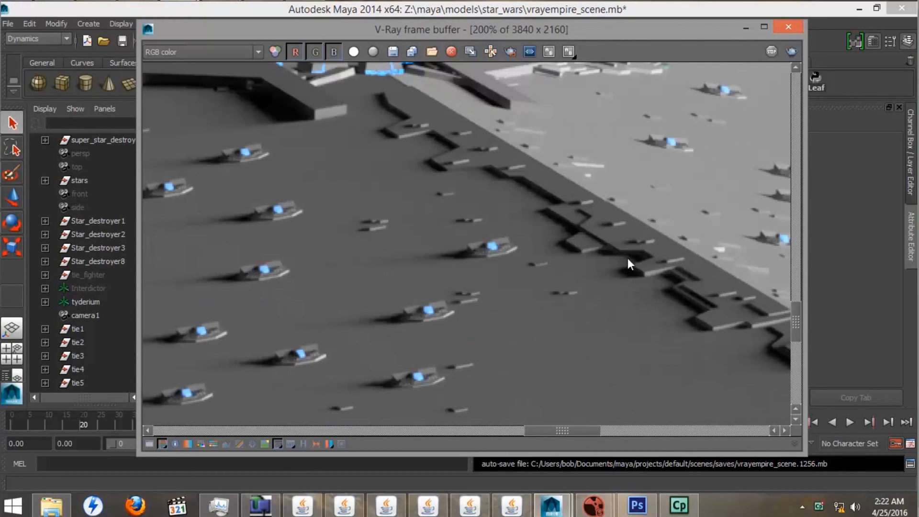
middle_drag(338, 156, 744, 358)
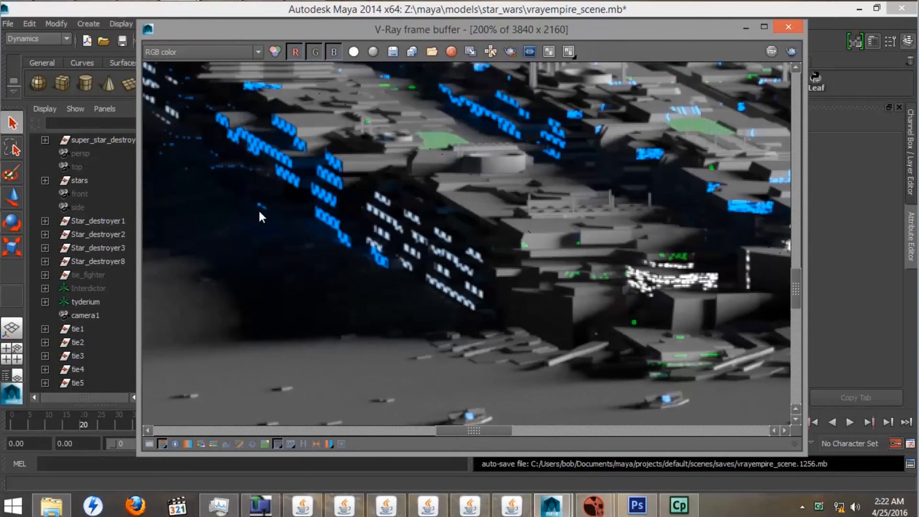
middle_drag(267, 213, 642, 205)
mouse_move(210, 280)
middle_down()
mouse_move(509, 288)
mouse_move(575, 299)
middle_up()
middle_drag(307, 284, 315, 283)
middle_drag(283, 219, 367, 271)
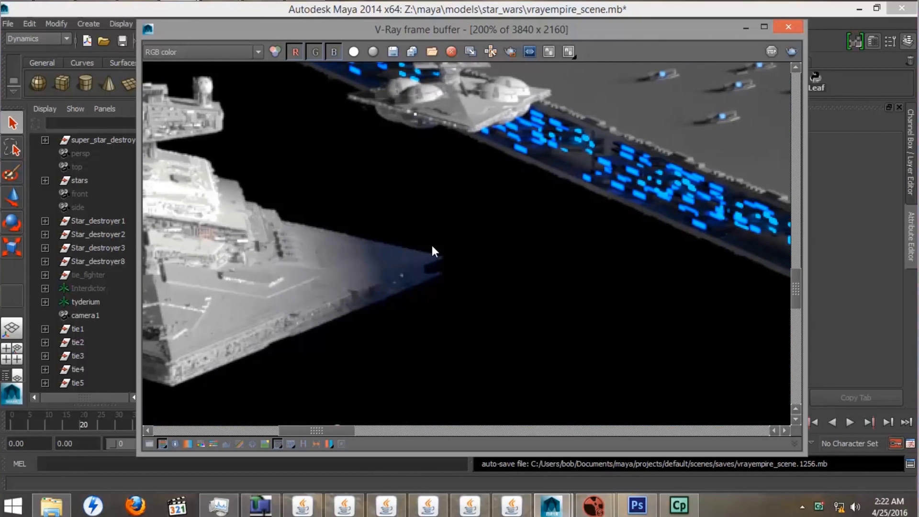
scroll(433, 247, down, 5)
scroll(439, 243, up, 2)
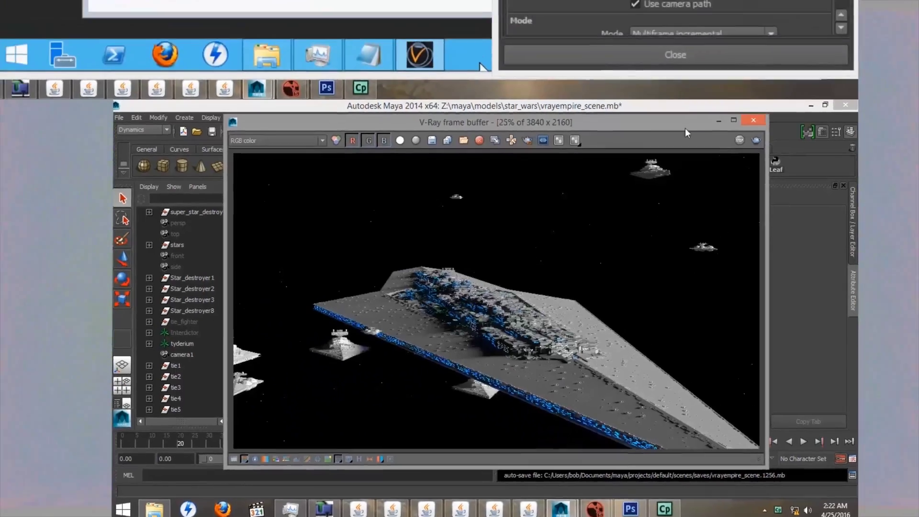
Close the V-Ray frame buffer and the render settings, and save the scene
click(753, 120)
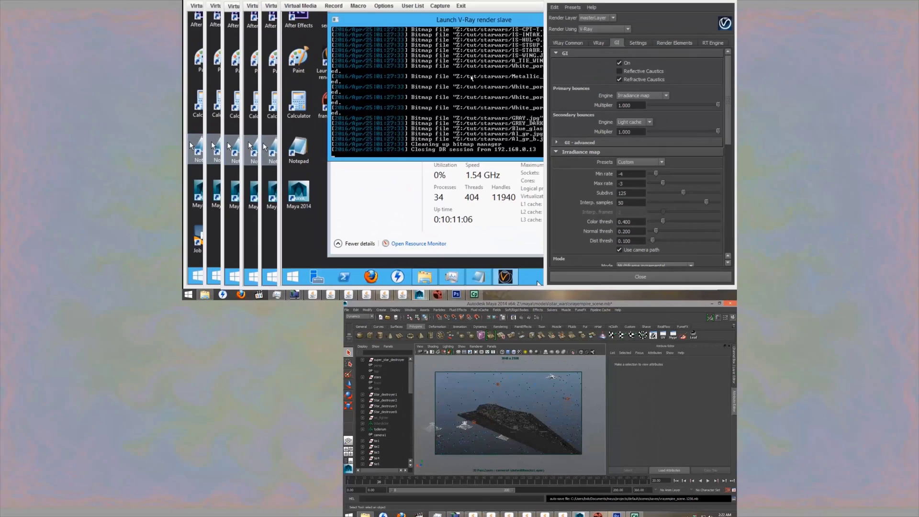
click(568, 42)
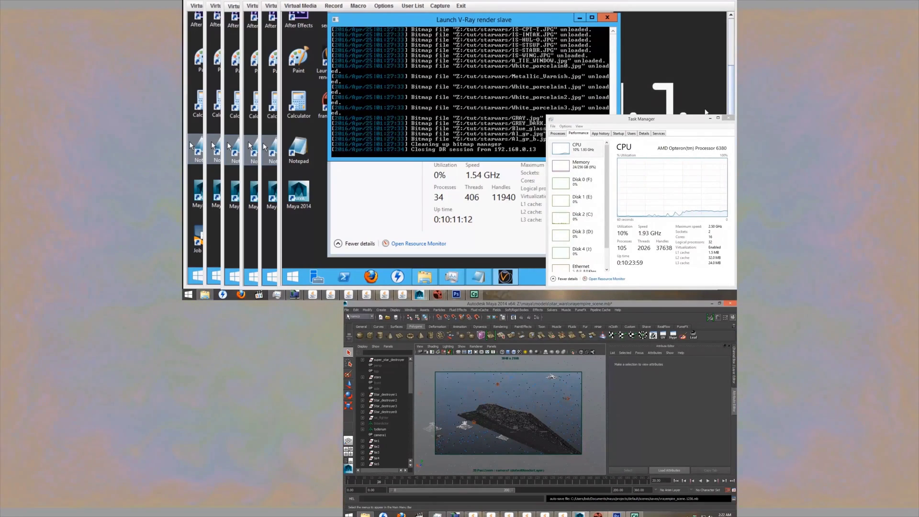
click(346, 310)
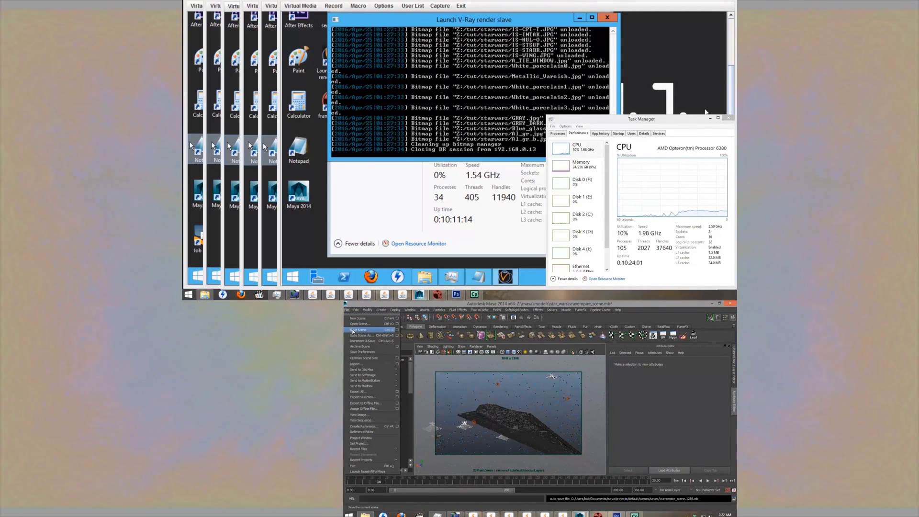
click(355, 330)
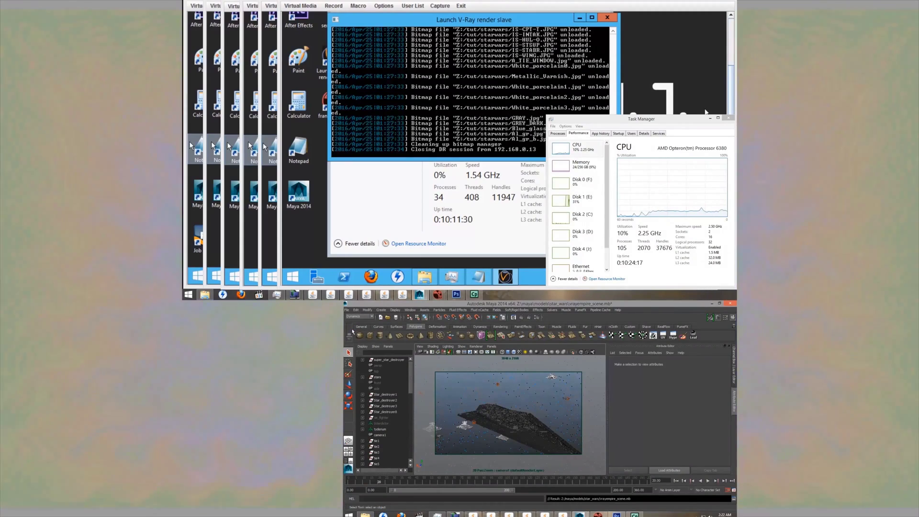
Switch to the desktop's render farm bat folder and load 10.bat into Notepad, arranging the windows so the command is readable
click(712, 304)
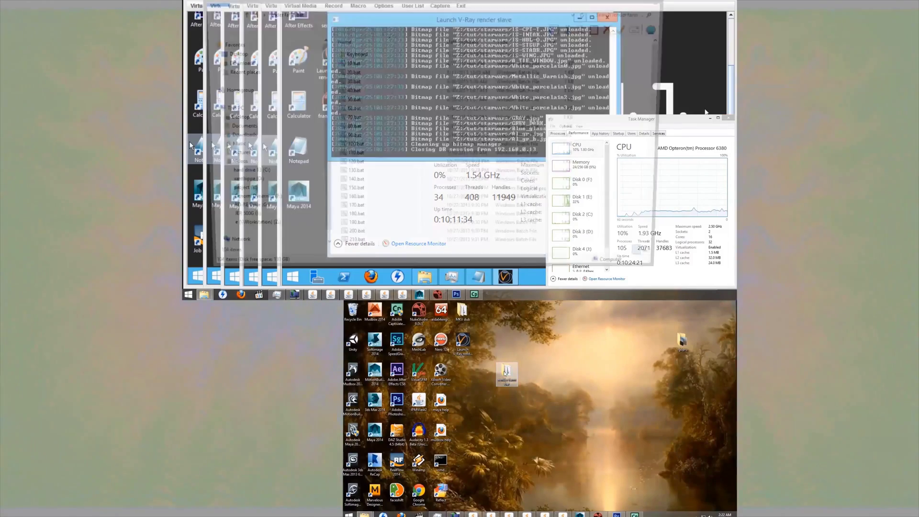
double_click(506, 372)
click(349, 515)
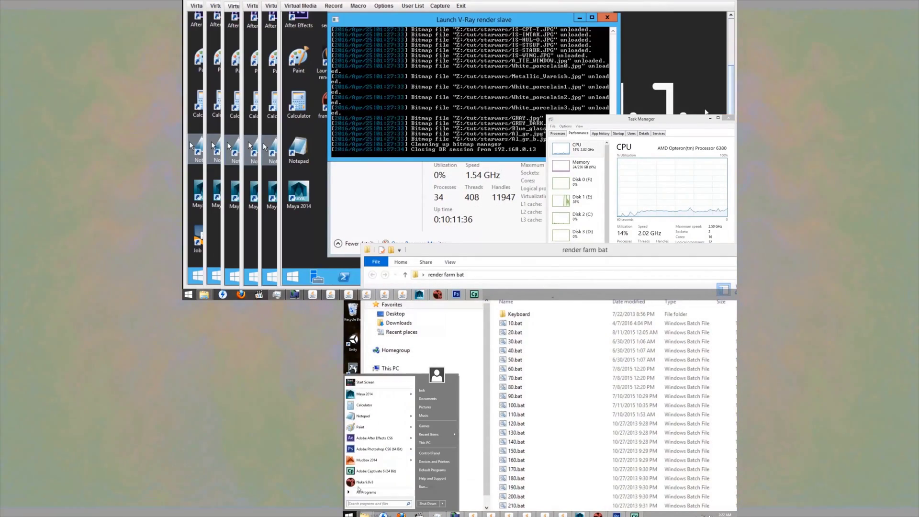
click(361, 416)
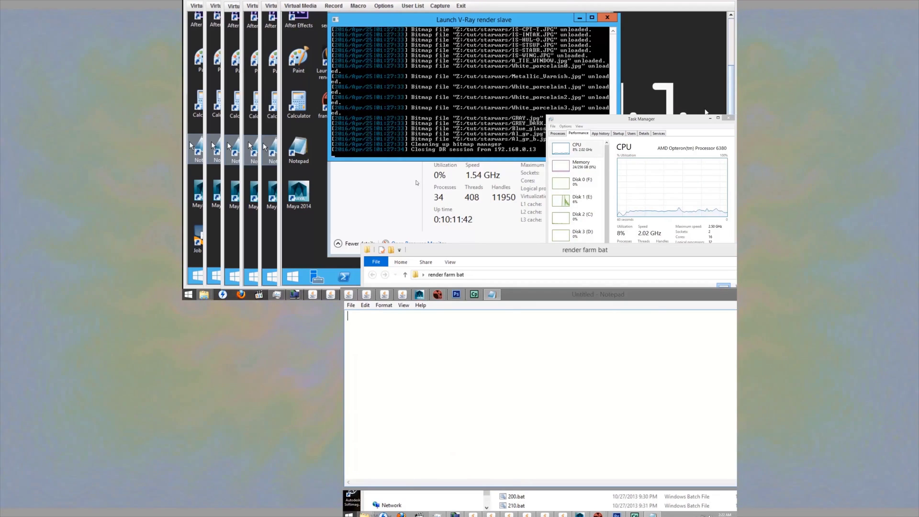
drag(534, 288, 509, 417)
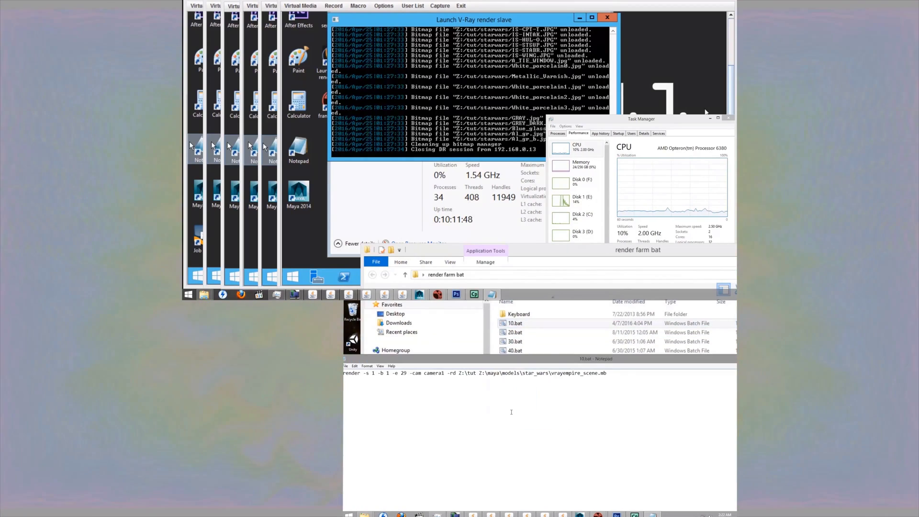
drag(546, 250, 507, 332)
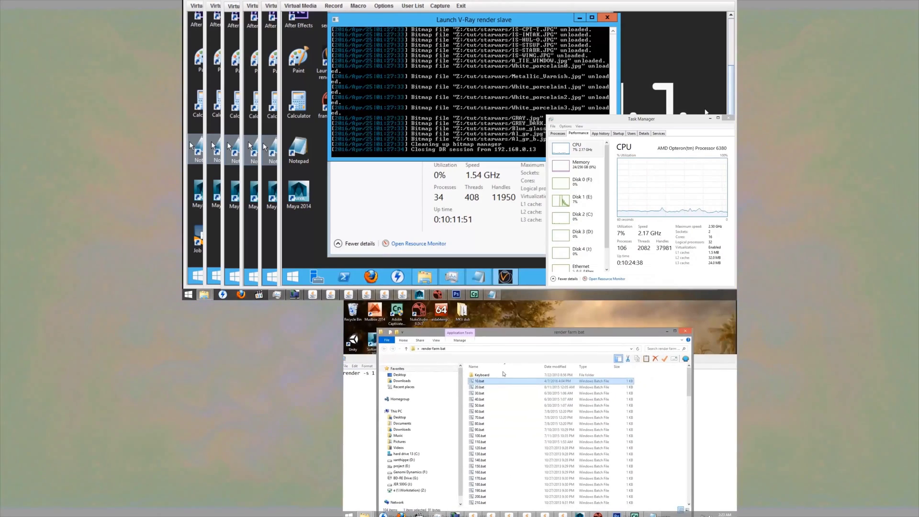
click(667, 331)
drag(530, 361, 553, 334)
Change the render command's -rd output directory to Z:\tut\IRM
drag(432, 346, 369, 347)
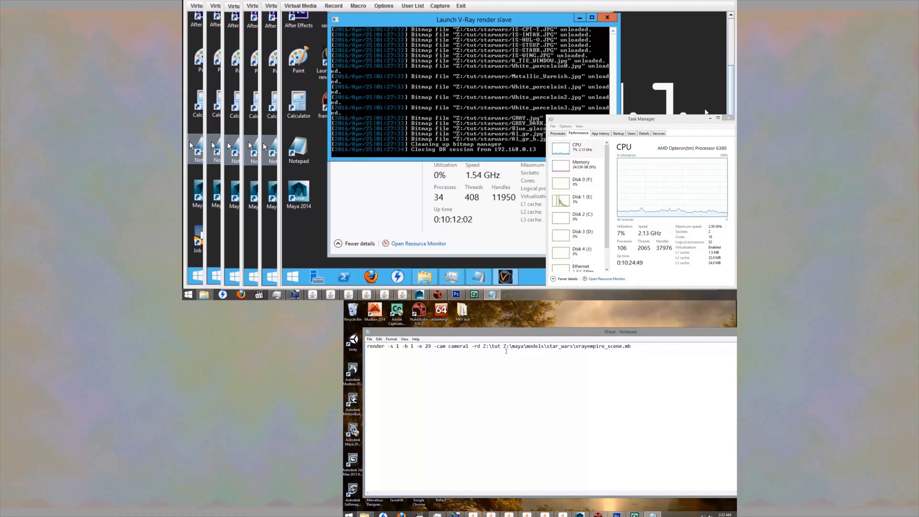
text(\)
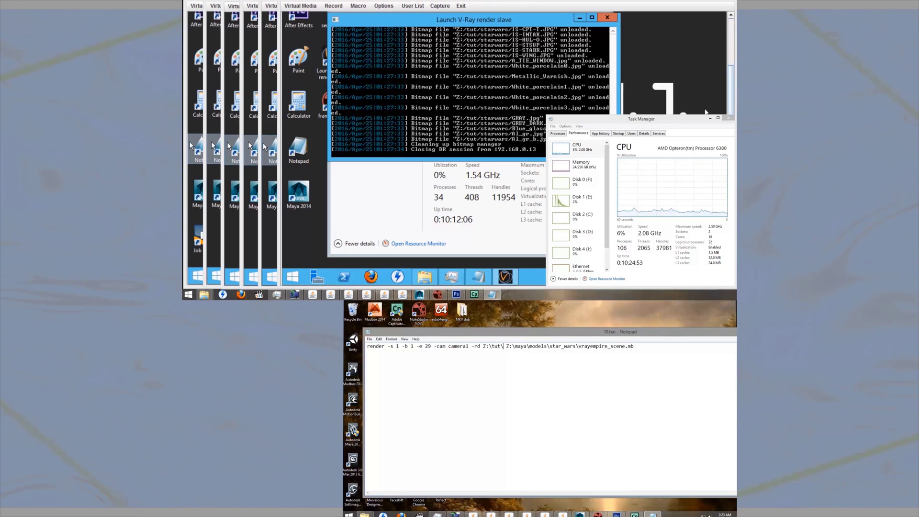
text(IR)
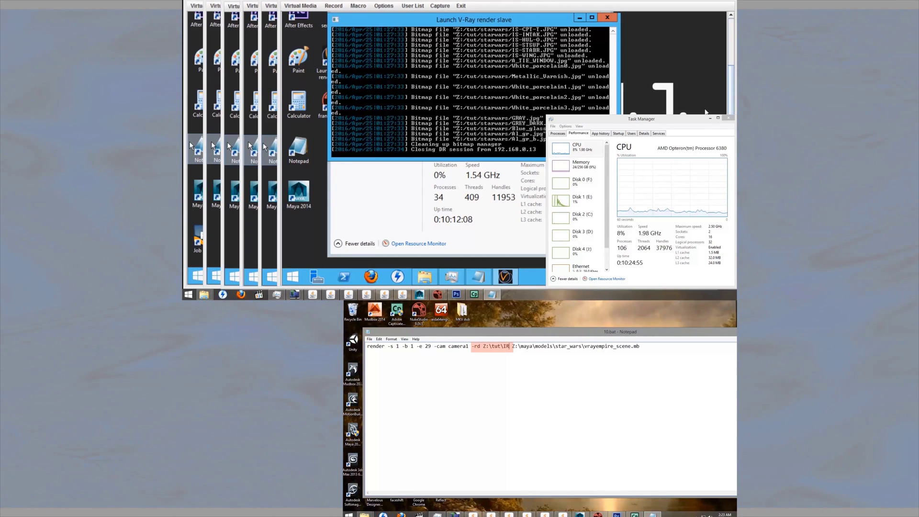
text(M)
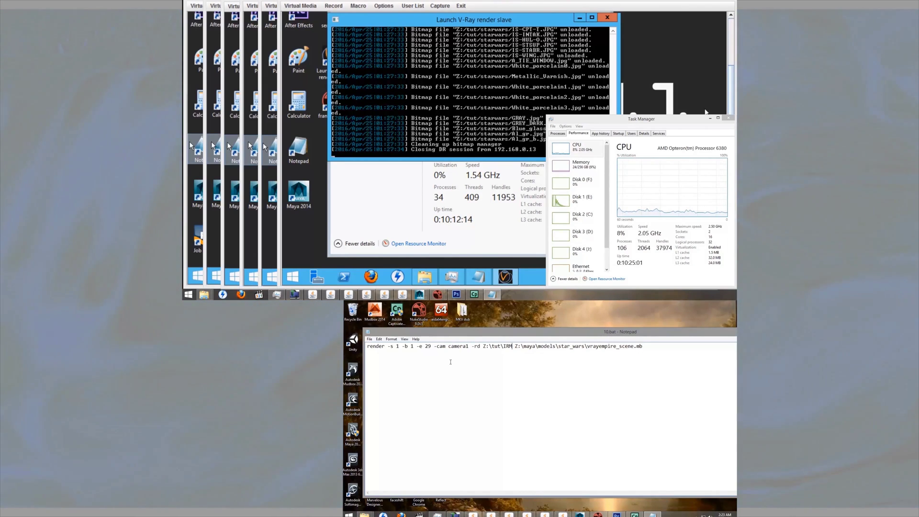
Save the edited batch file as 10.bat on the Z: Workstation drive with type All Files, replacing the existing copy
click(369, 340)
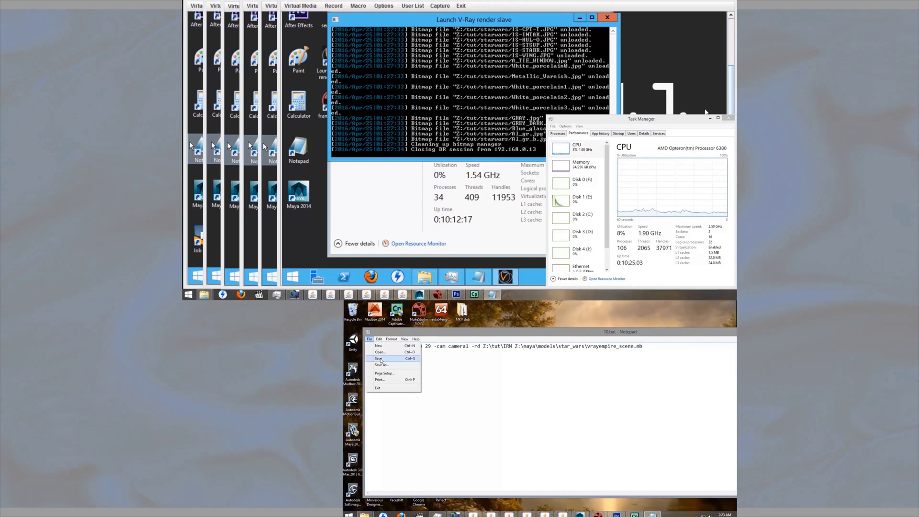
click(383, 367)
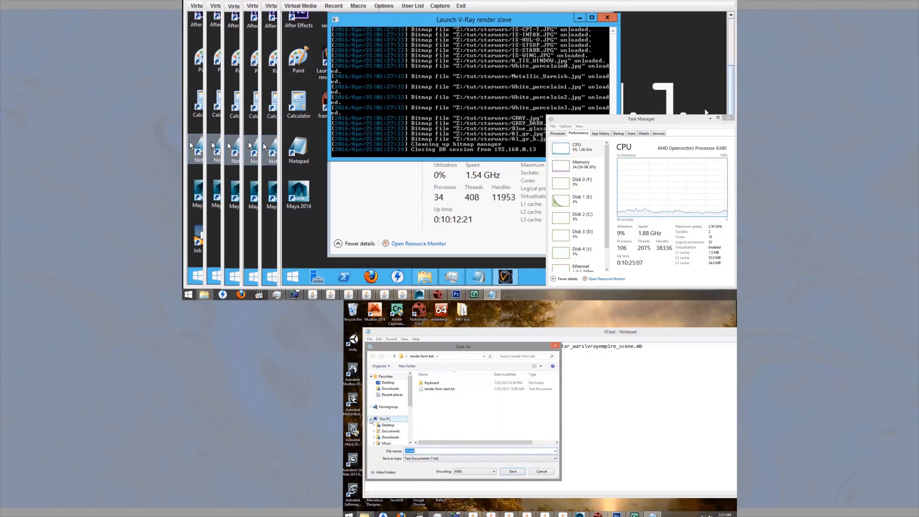
scroll(389, 400, down, 4)
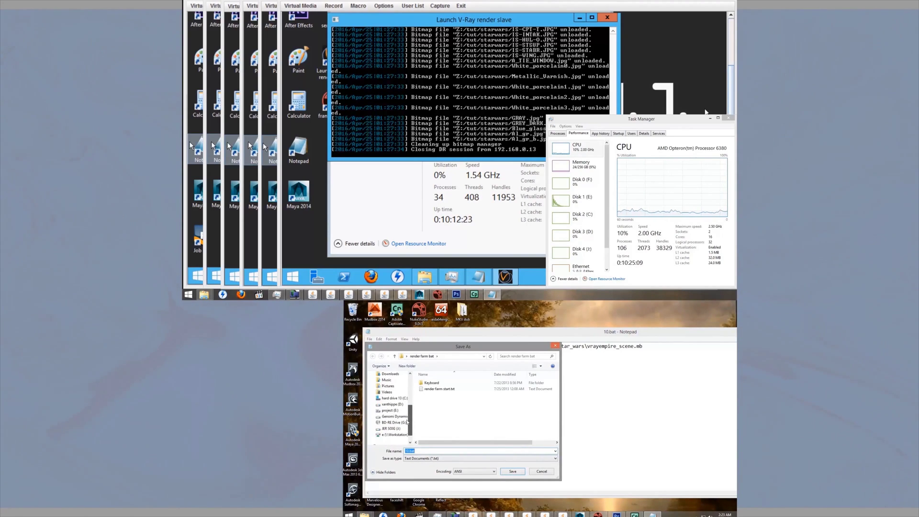
click(389, 423)
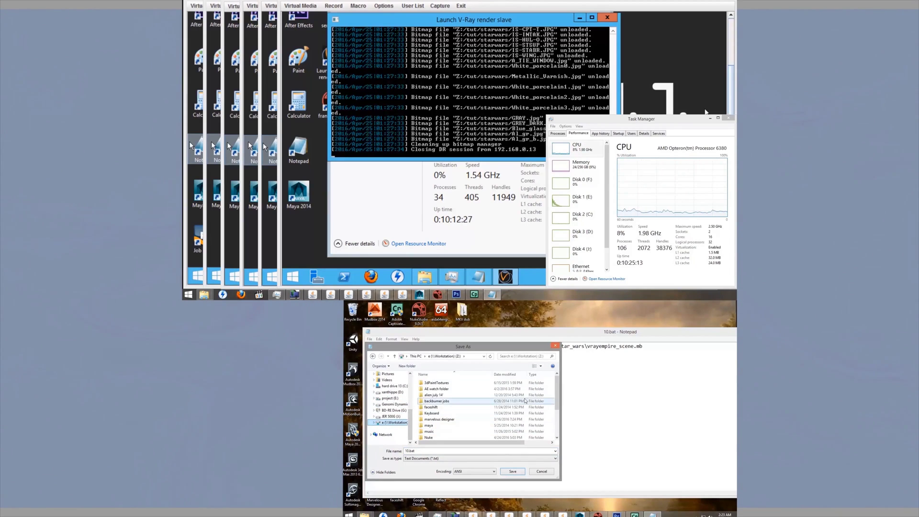
scroll(557, 389, down, 3)
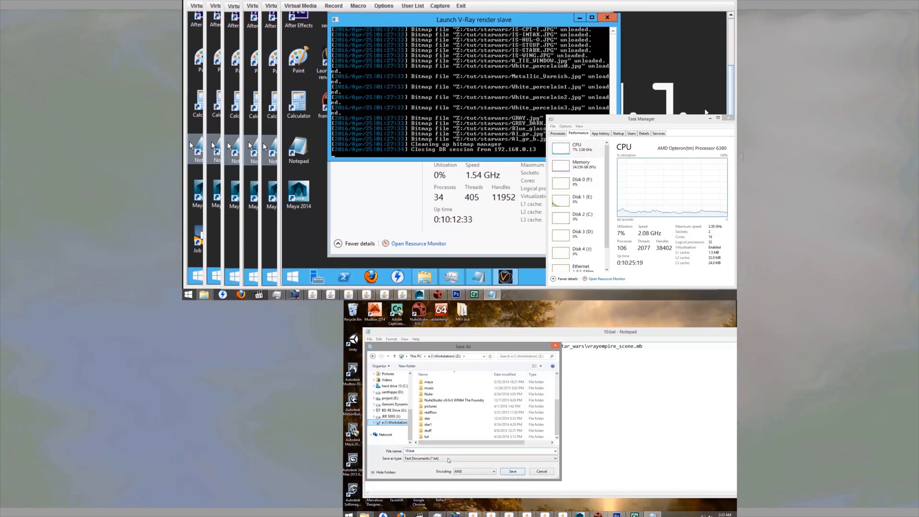
click(433, 459)
click(422, 469)
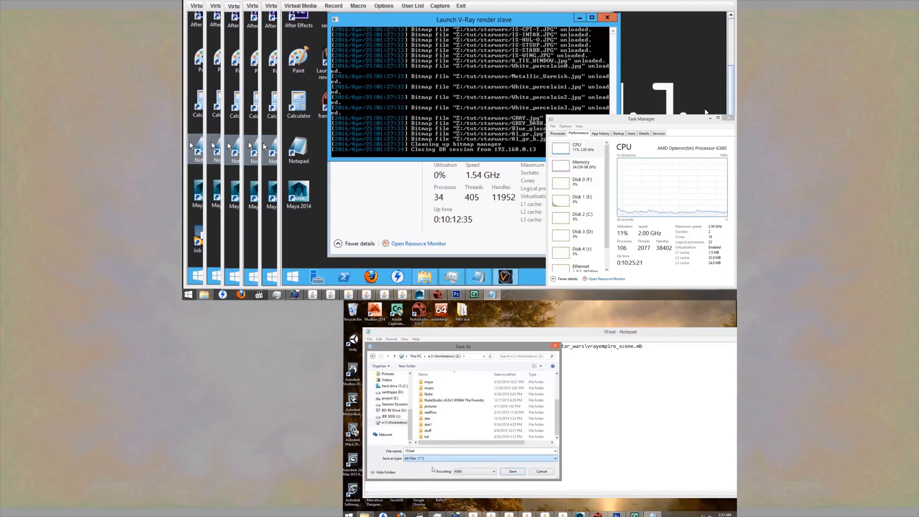
drag(558, 384, 557, 409)
click(429, 410)
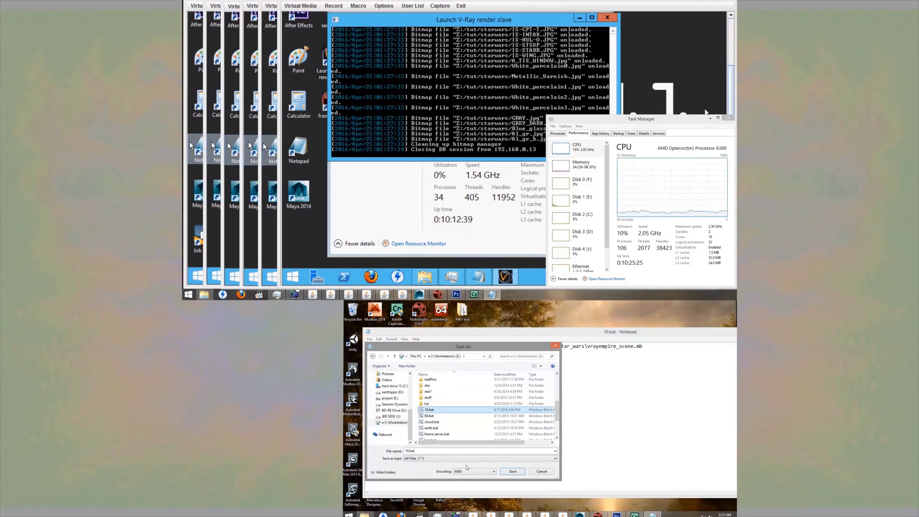
click(512, 472)
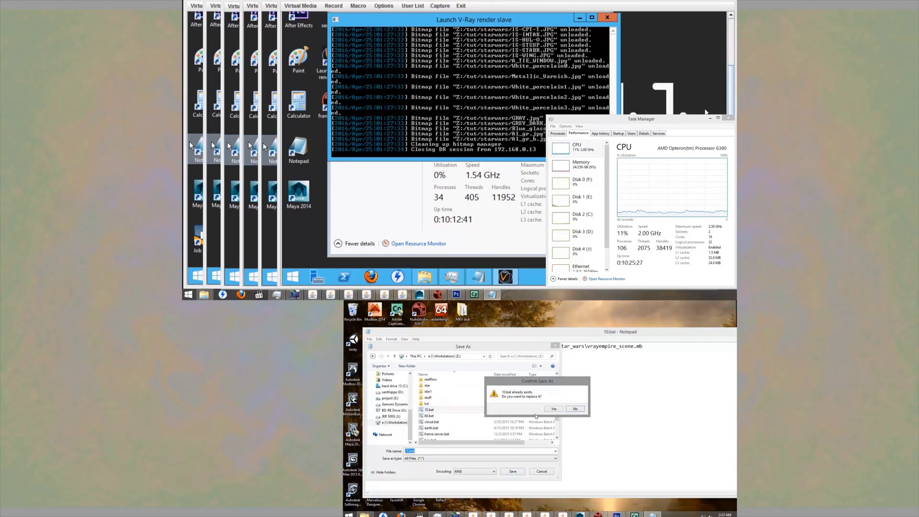
click(554, 409)
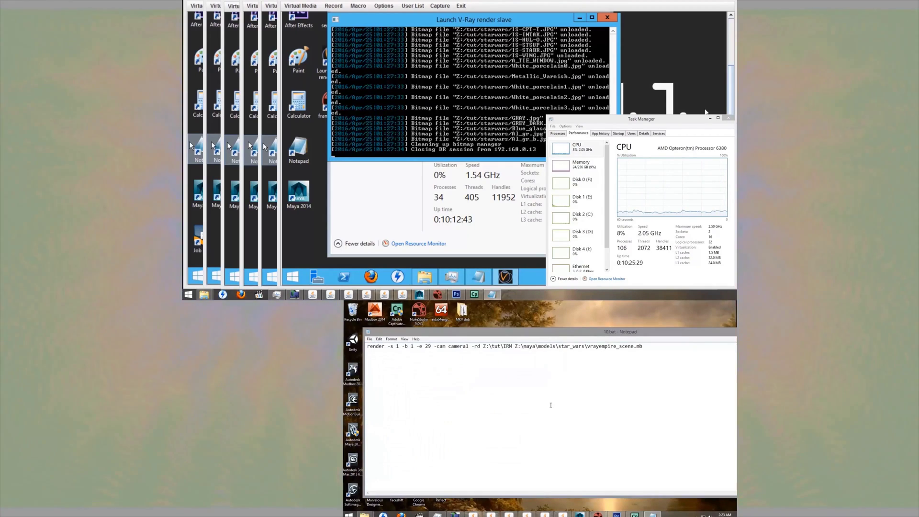
Reposition and resize the Notepad window to show the whole render command, and minimise it
drag(695, 333, 566, 343)
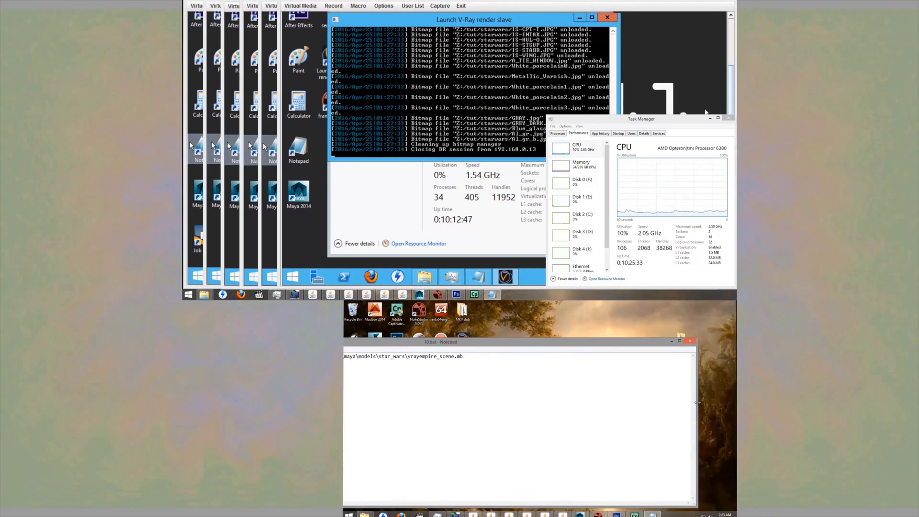
drag(737, 396, 717, 396)
drag(534, 342, 553, 340)
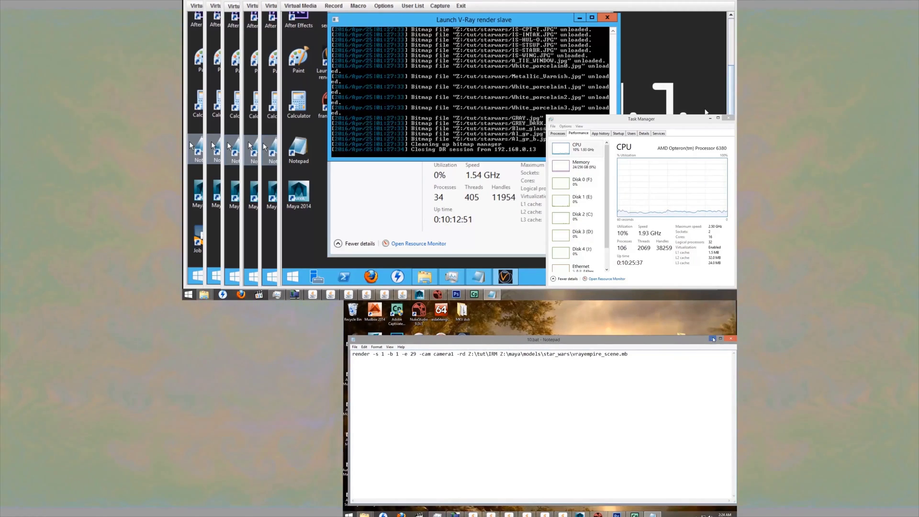
click(712, 339)
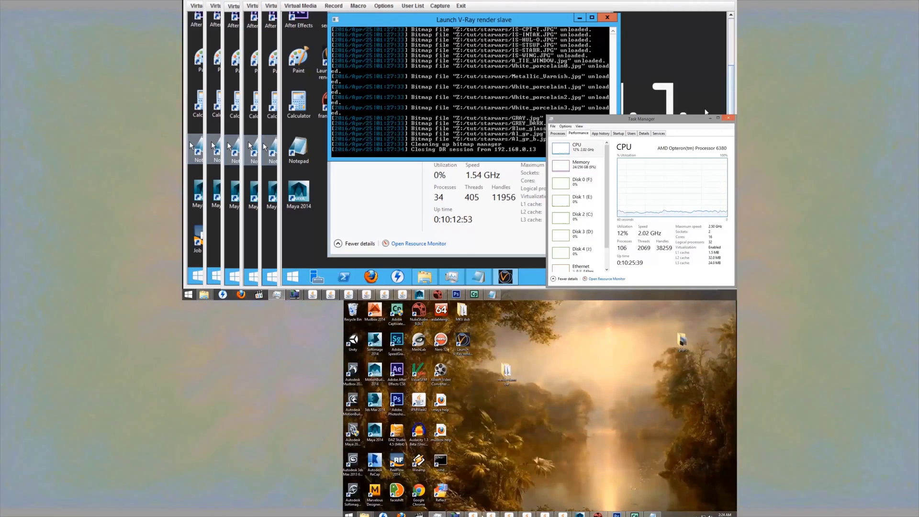
Switch to a render node's remote console and bring up its batch folder alongside an empty Notepad window
click(478, 516)
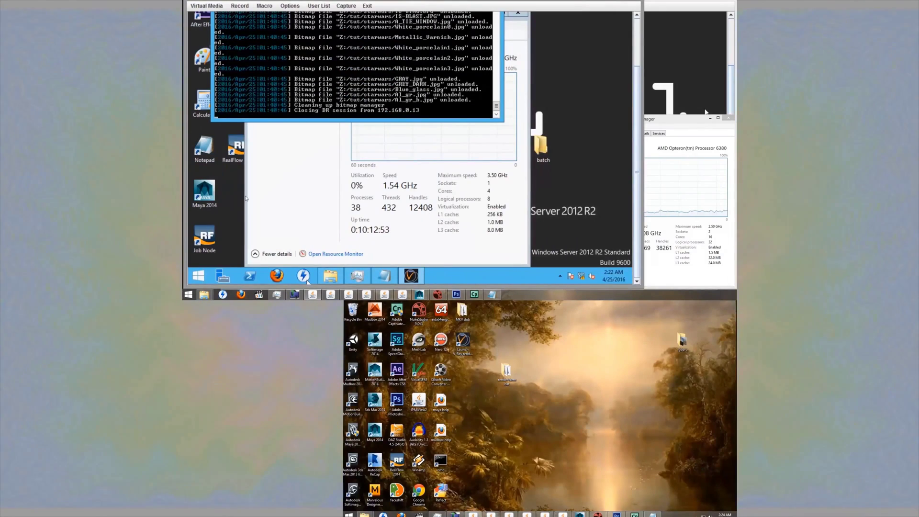
click(330, 278)
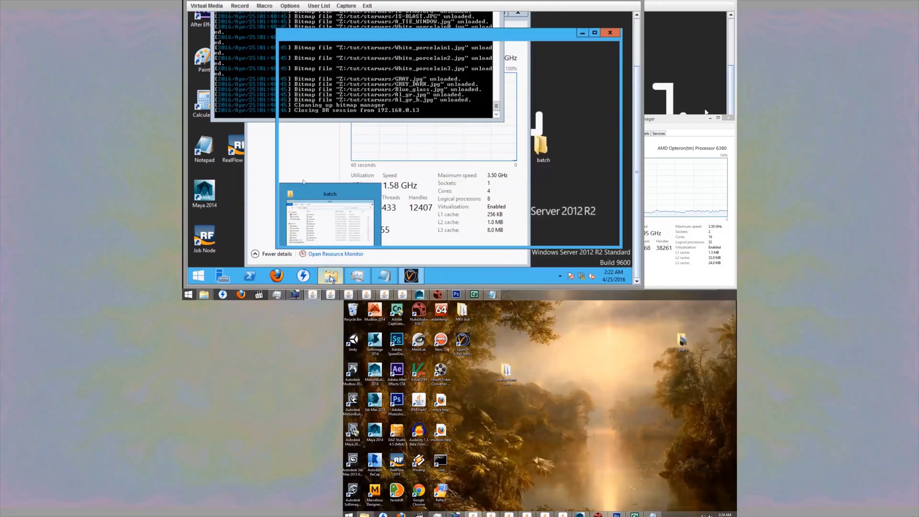
click(384, 278)
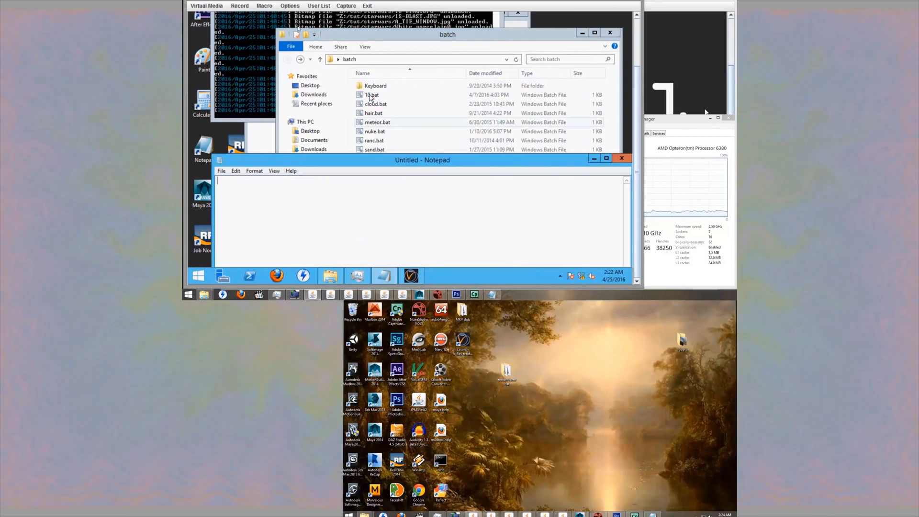
click(339, 70)
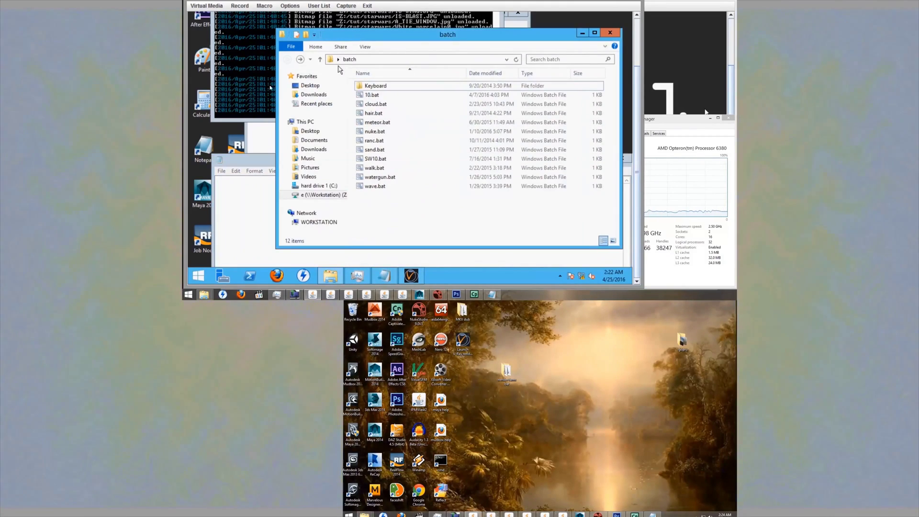
Load 10.bat from the Z: Workstation drive into the node's Notepad, returning the file browser to the batch folder
click(308, 196)
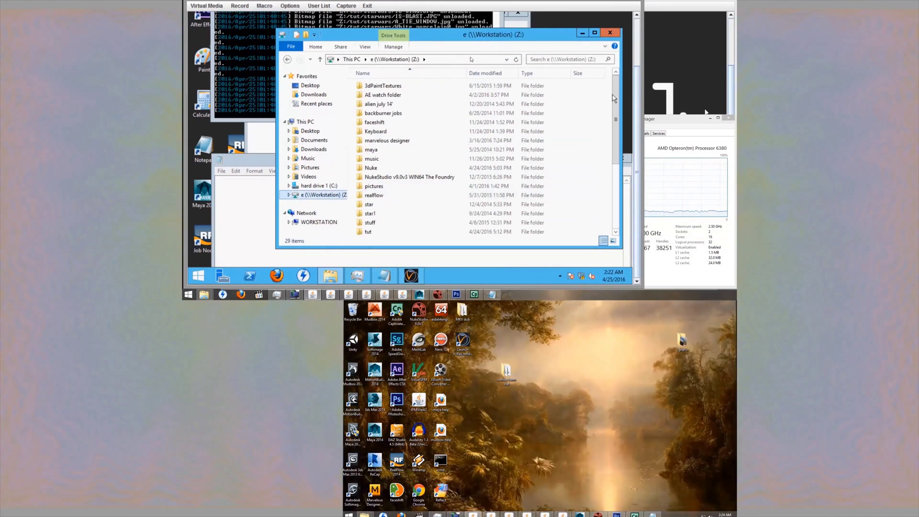
drag(616, 116, 615, 197)
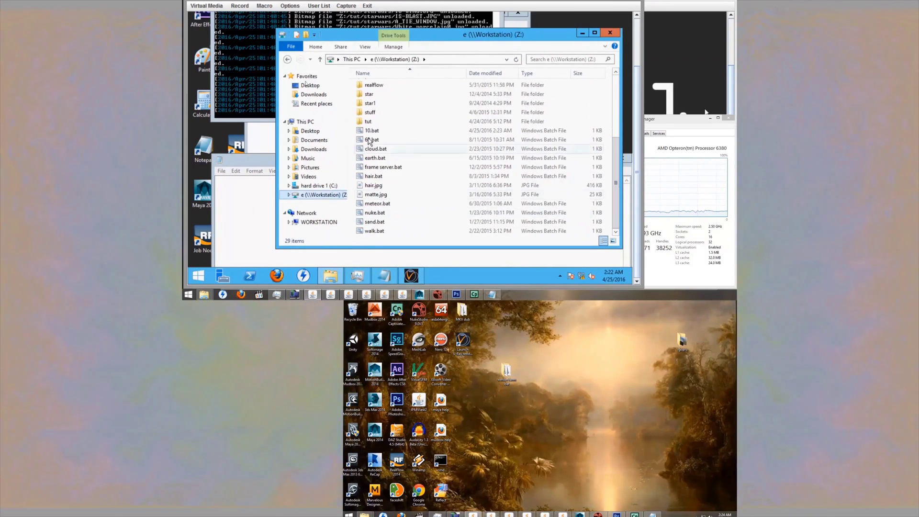
drag(372, 130, 262, 211)
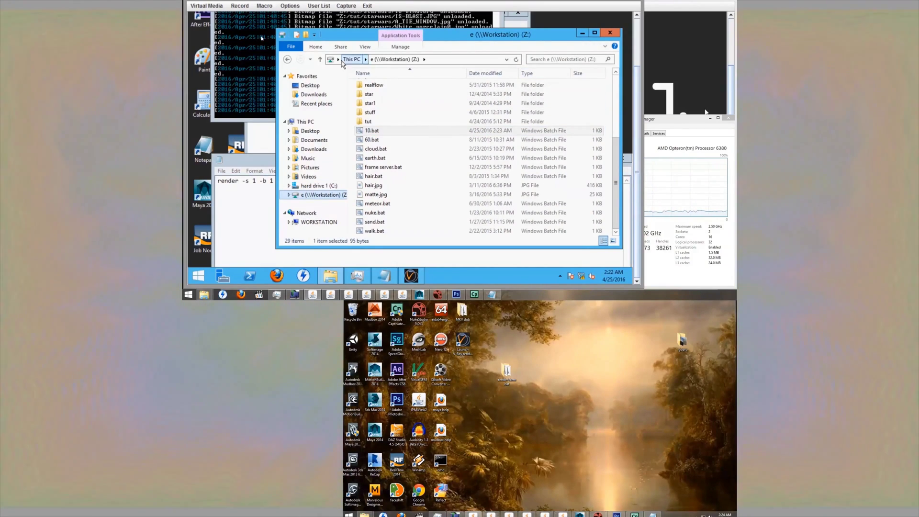
click(288, 60)
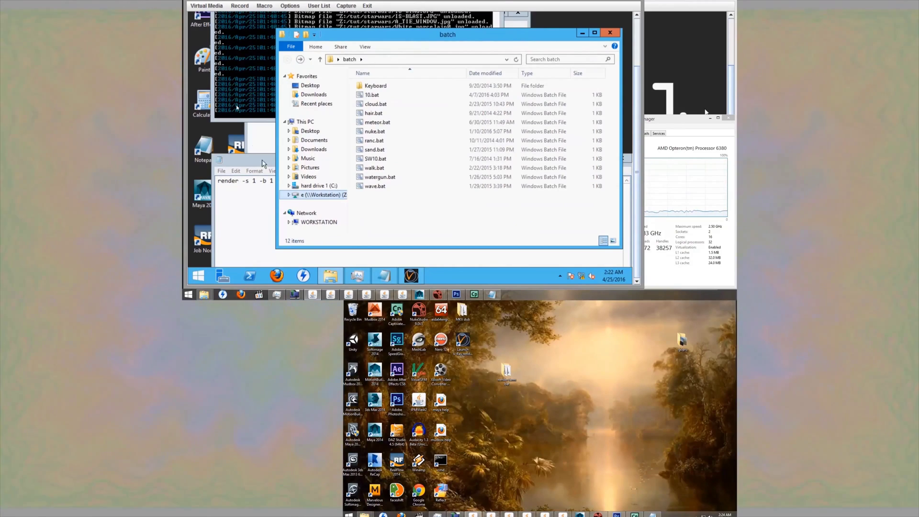
click(264, 163)
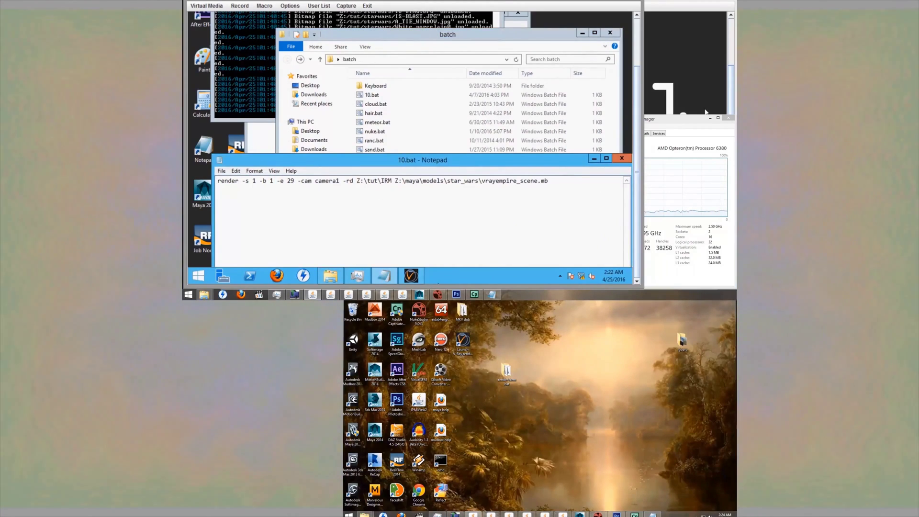
Open Calculator on the workstation and add 29 + 29 to work out this node's end frame
click(349, 515)
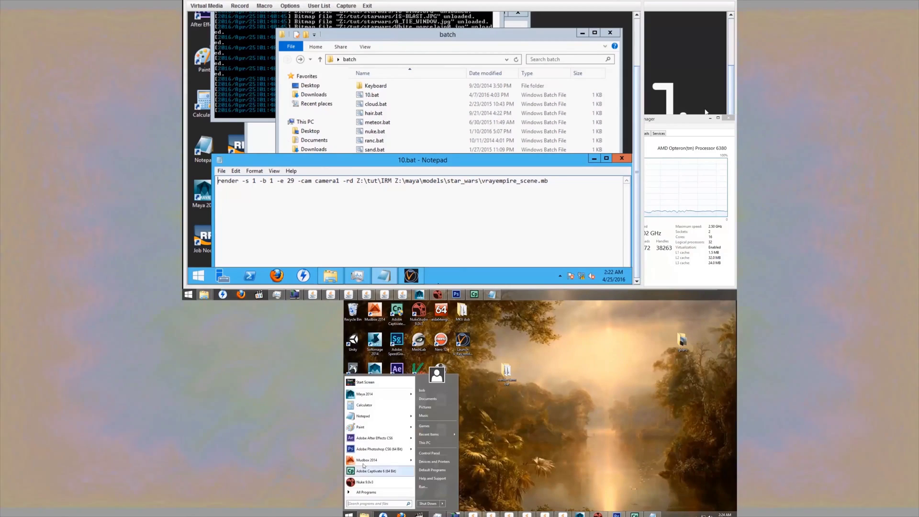
click(363, 409)
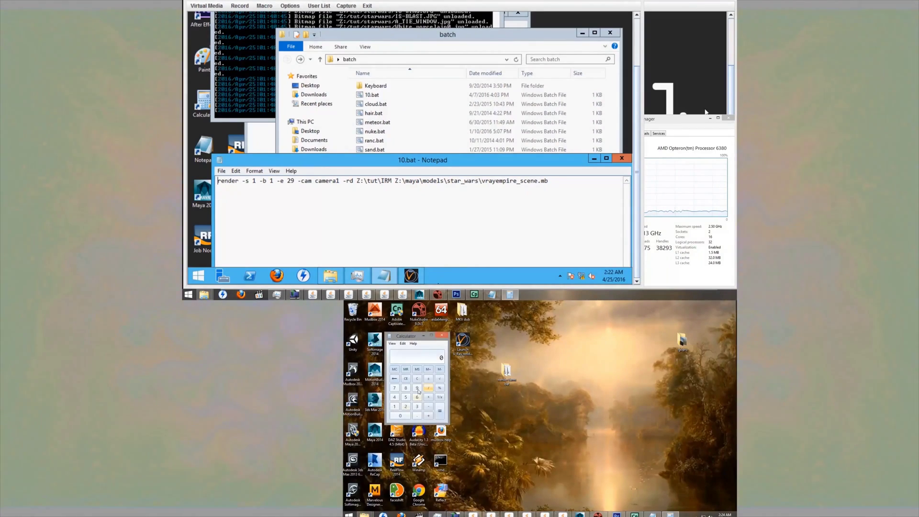
click(406, 407)
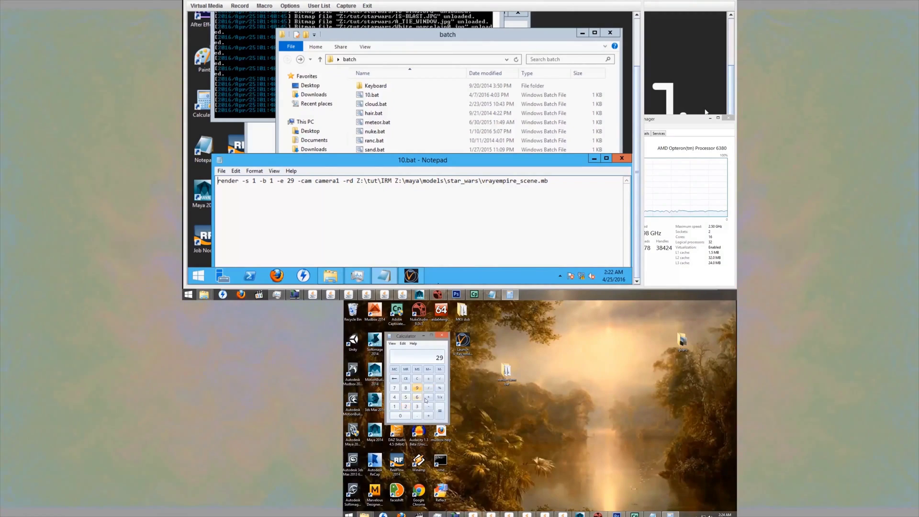
click(429, 416)
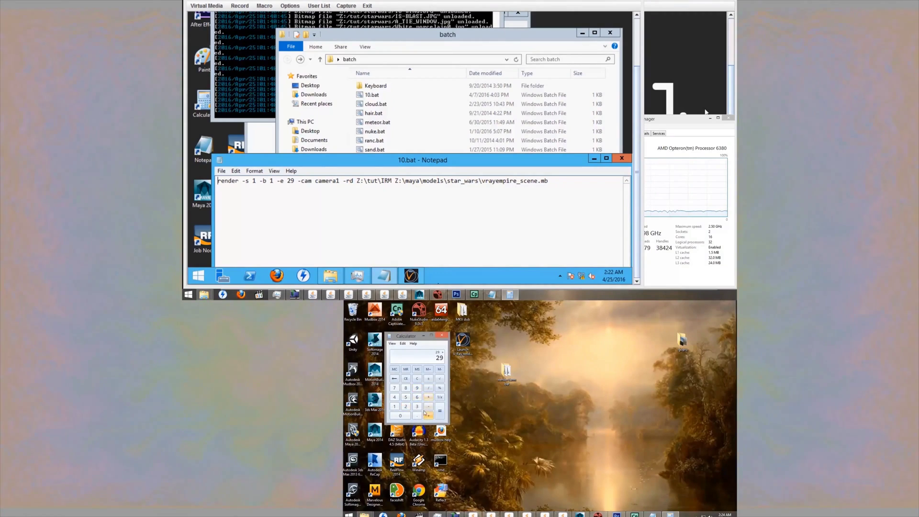
click(417, 388)
click(429, 416)
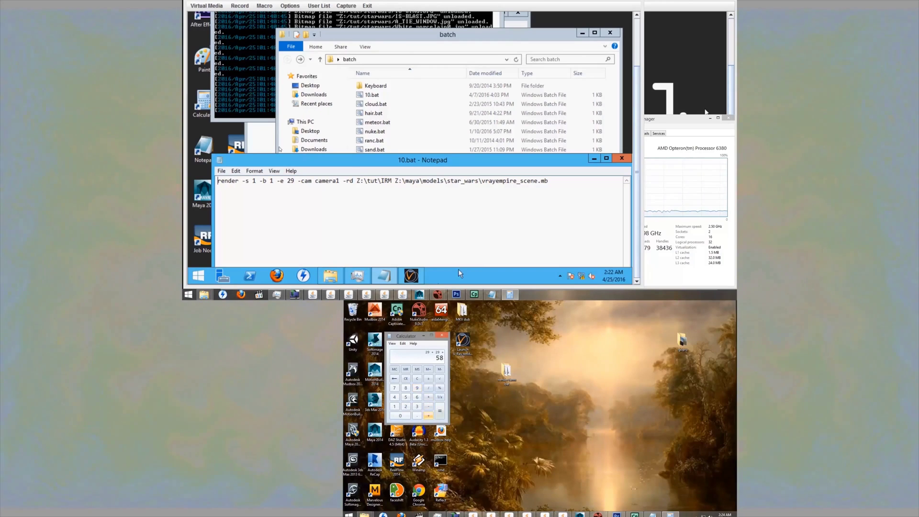
Set the node's render command to start at frame 30 and end at frame 58
click(254, 180)
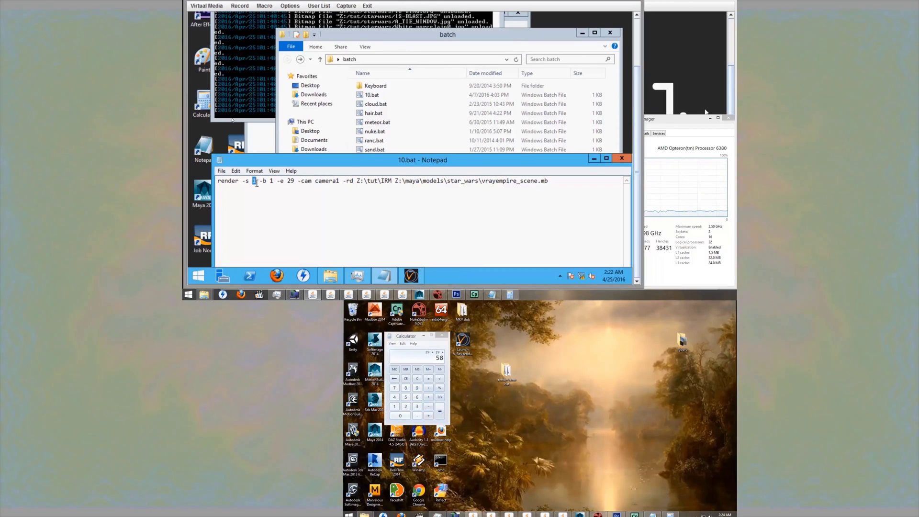
text(30)
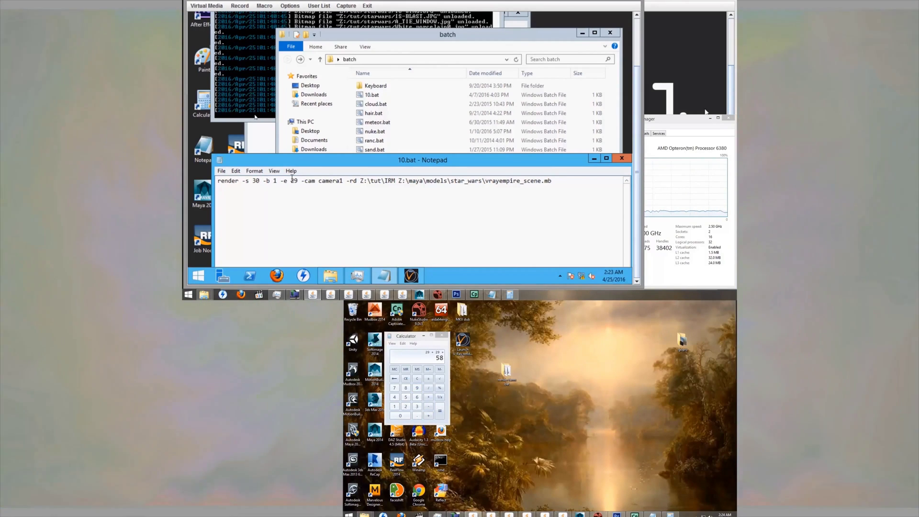
drag(291, 181, 300, 183)
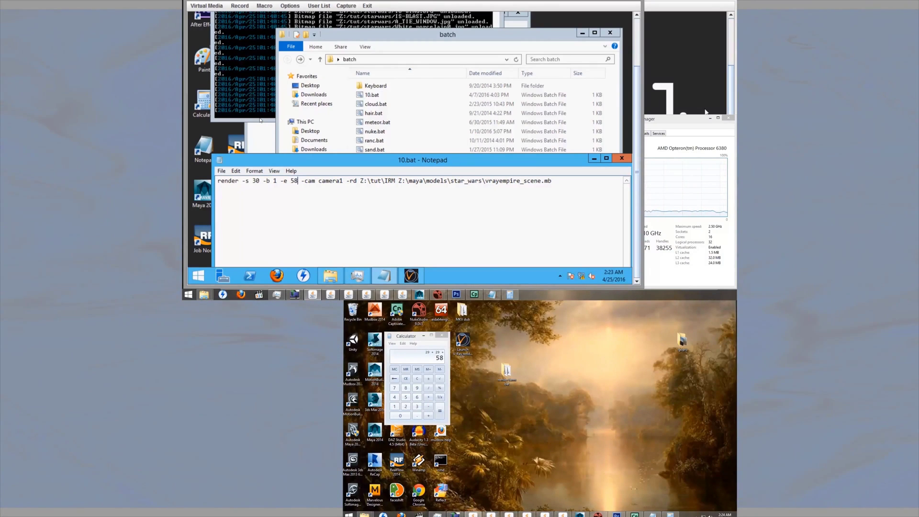
Save the edited render command over 10.bat in the node's desktop batch folder as type All Files, and close Notepad
click(222, 172)
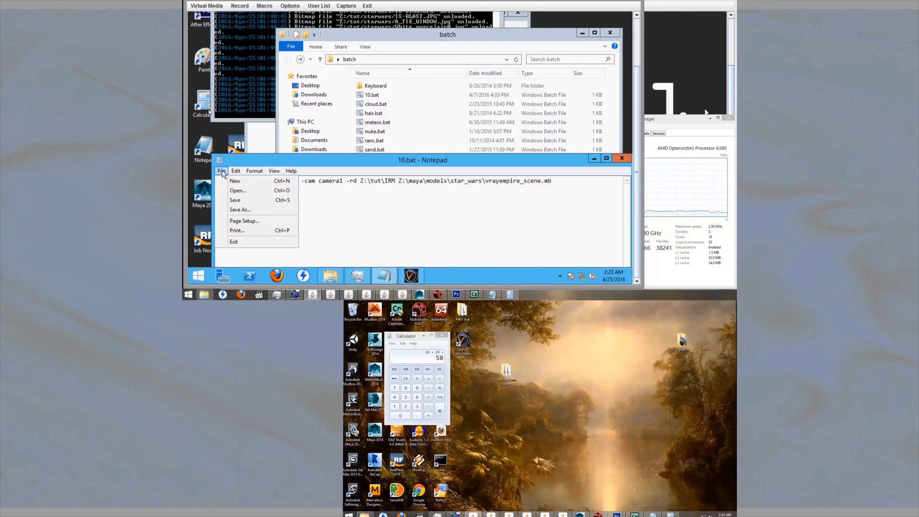
click(239, 210)
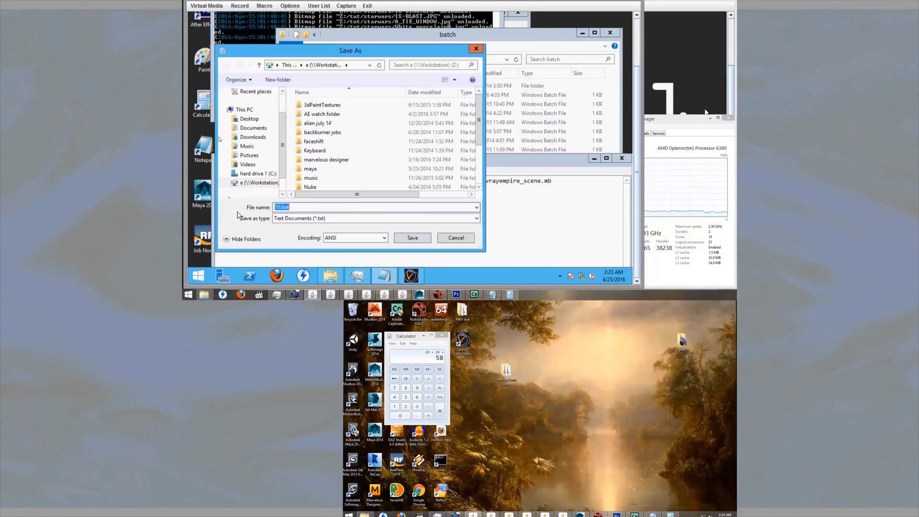
click(247, 120)
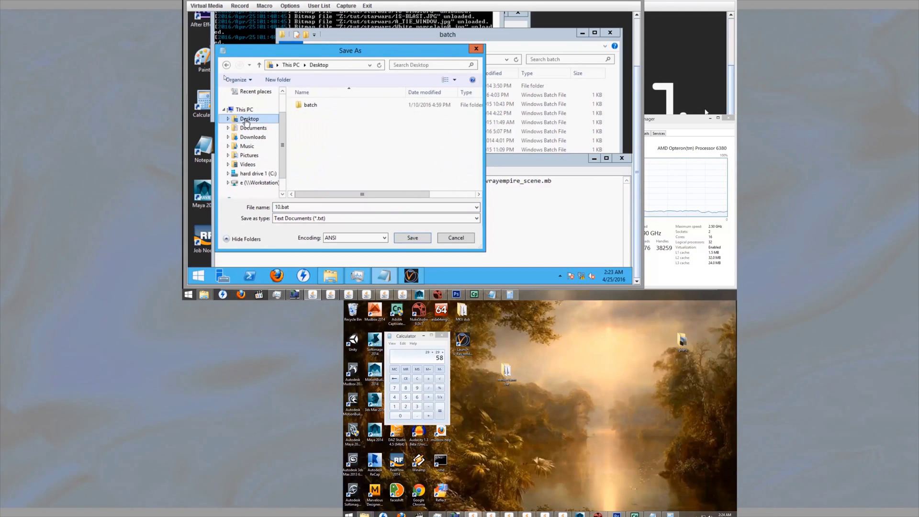
double_click(312, 105)
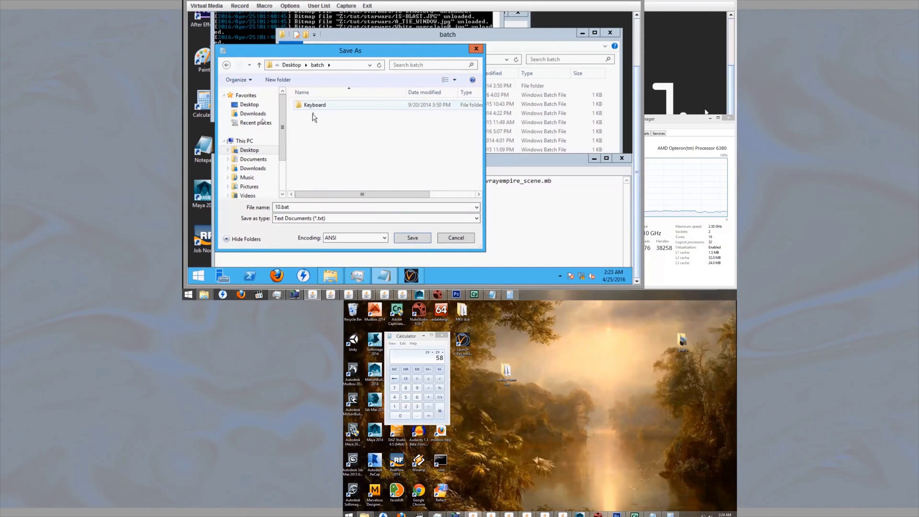
click(306, 218)
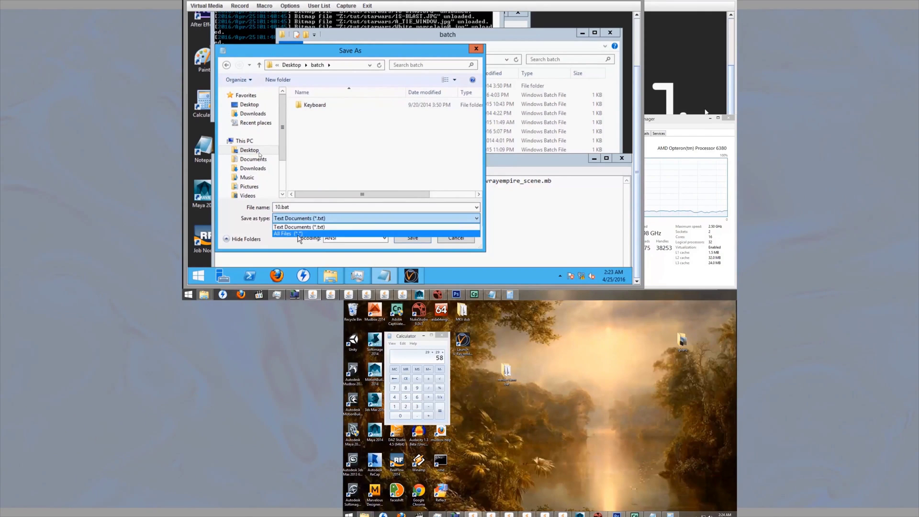
click(298, 235)
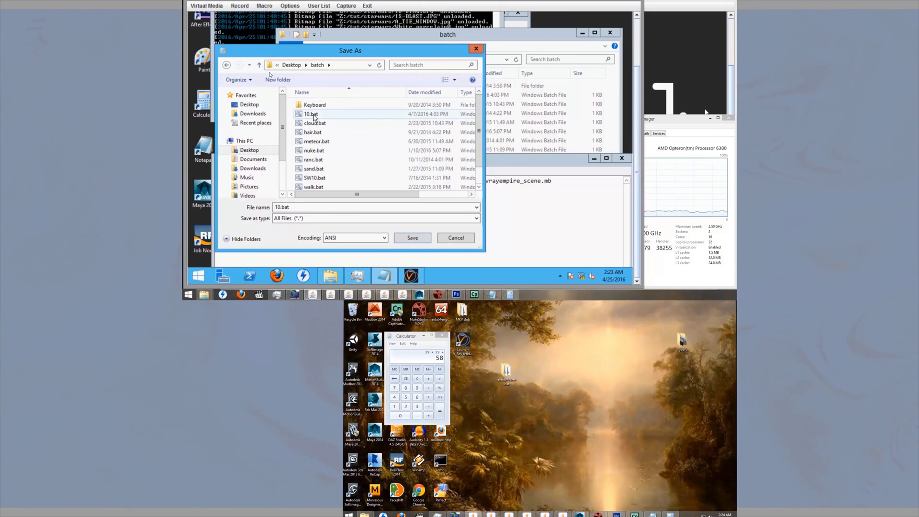
click(316, 118)
click(409, 238)
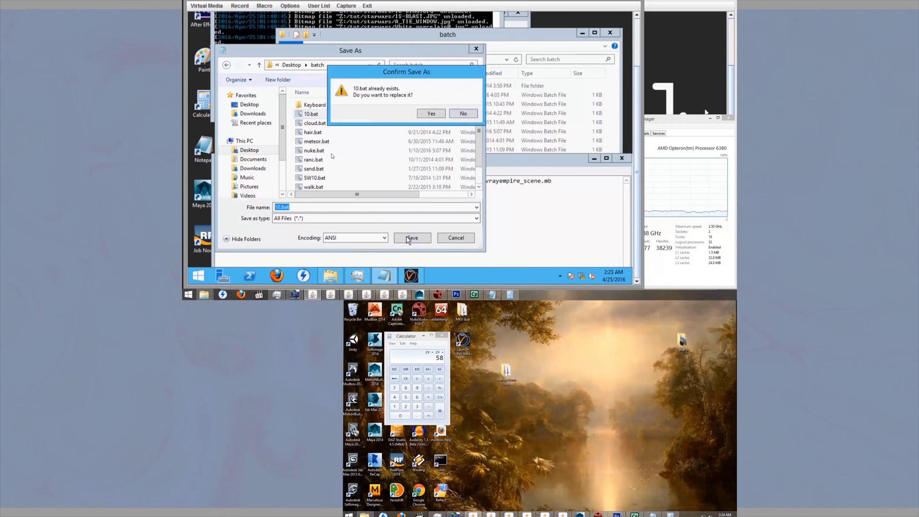
click(431, 113)
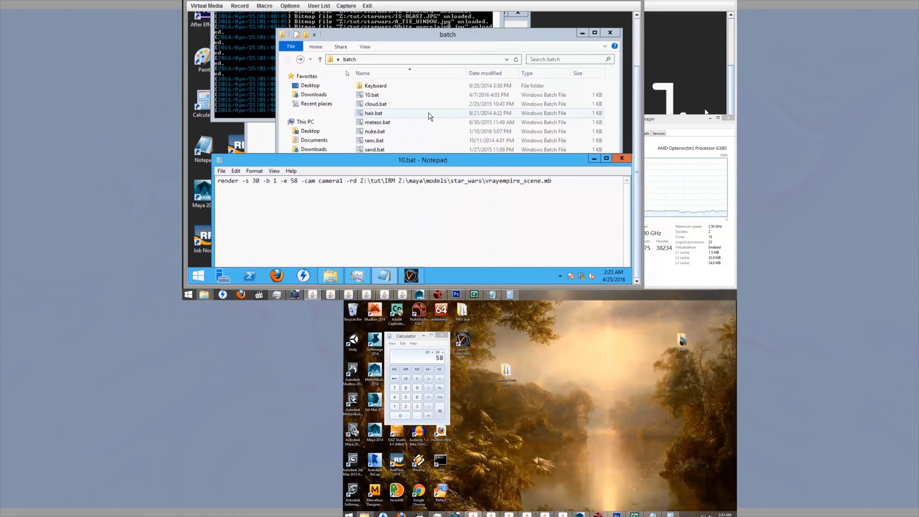
click(622, 158)
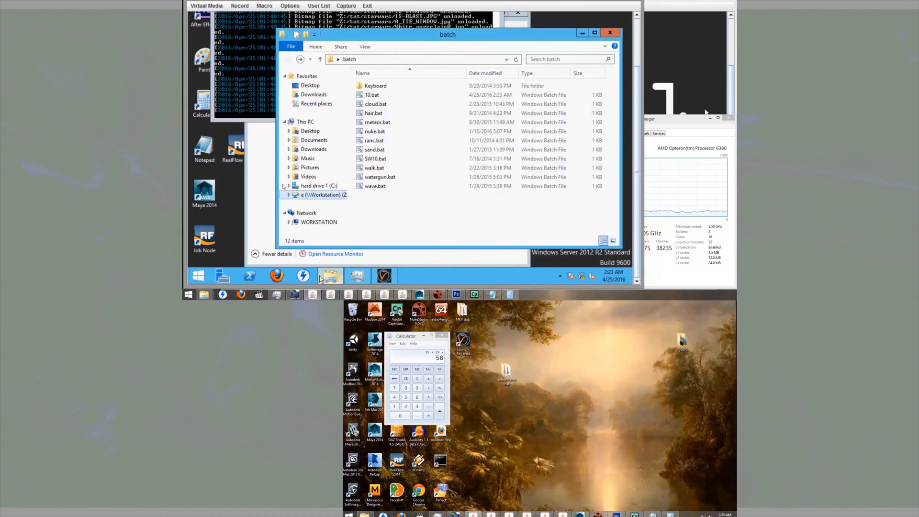
Switch to the second render node's remote console and open the file commands for the 10.bat loaded in its Notepad
mouse_move(331, 278)
click(331, 295)
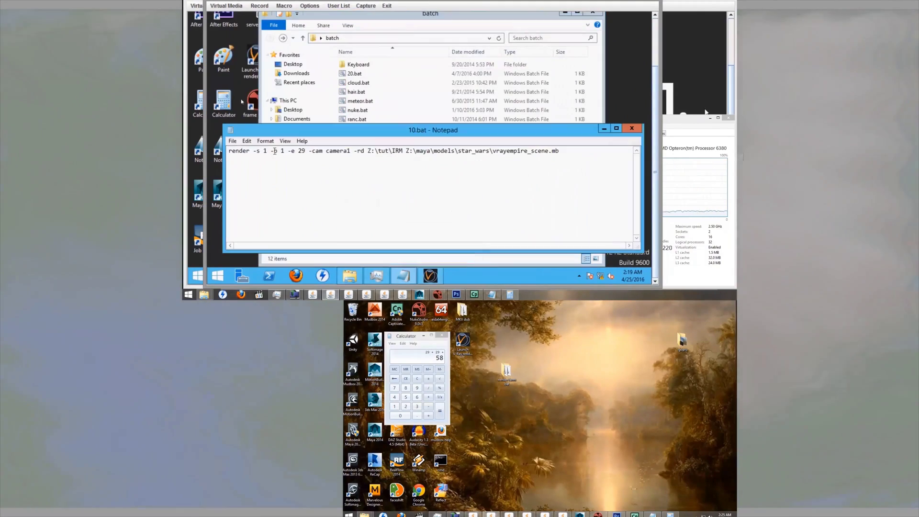
click(232, 141)
click(408, 177)
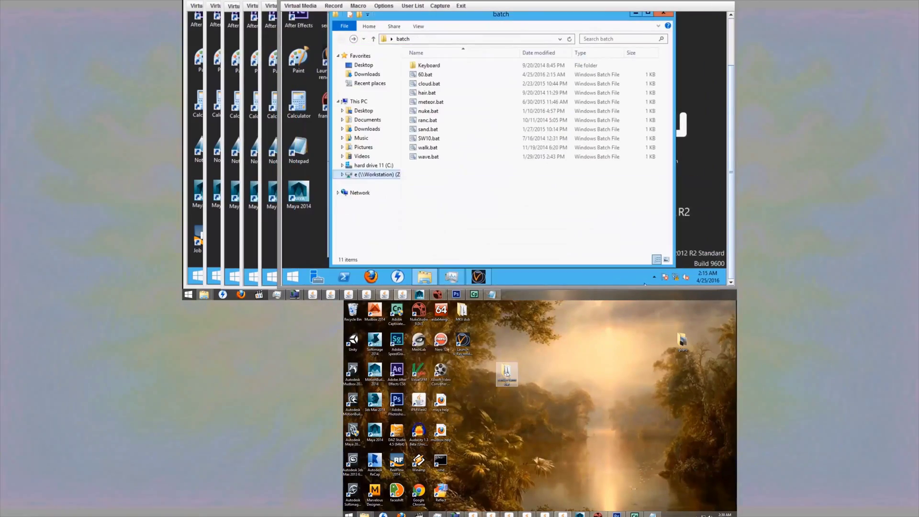
Run 10.bat from the workstation's render farm bat folder and close the folder window
double_click(507, 372)
click(479, 381)
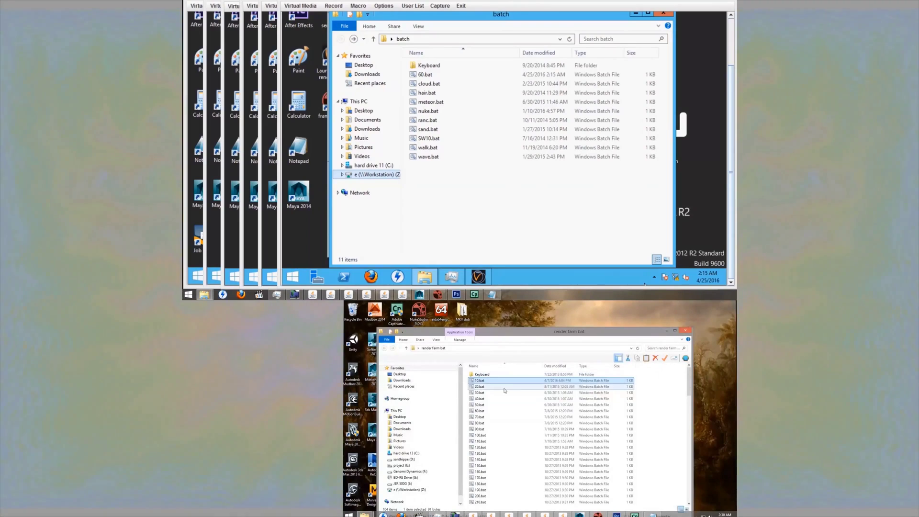
double_click(480, 381)
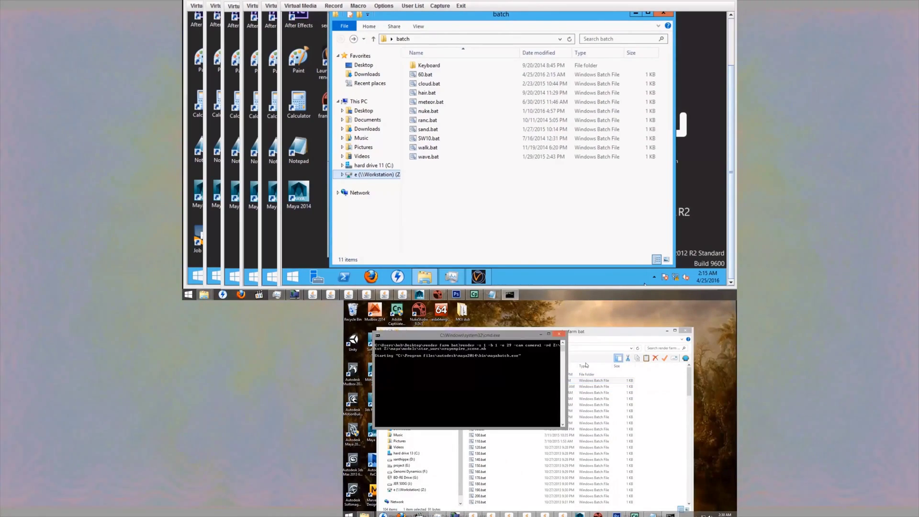
click(686, 331)
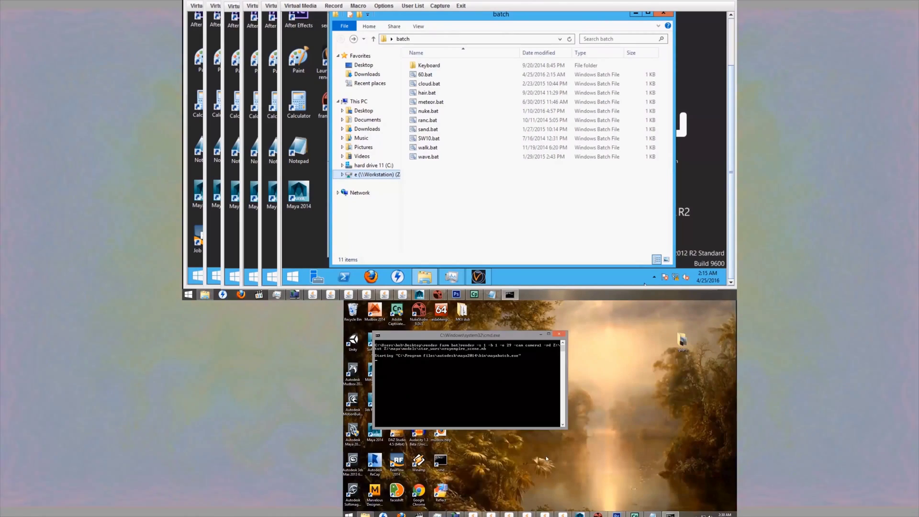
Switch to the first render node's console, run 10.bat from its batch folder and close the folder
click(475, 516)
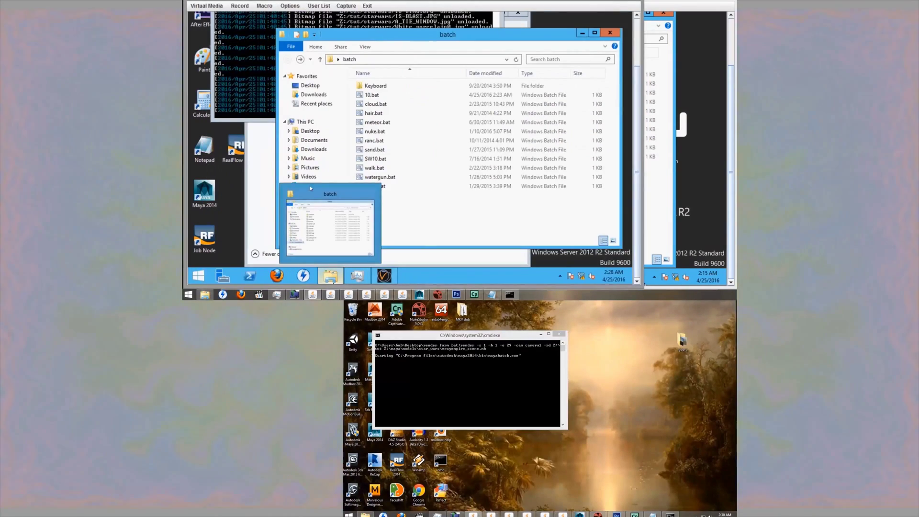
double_click(372, 96)
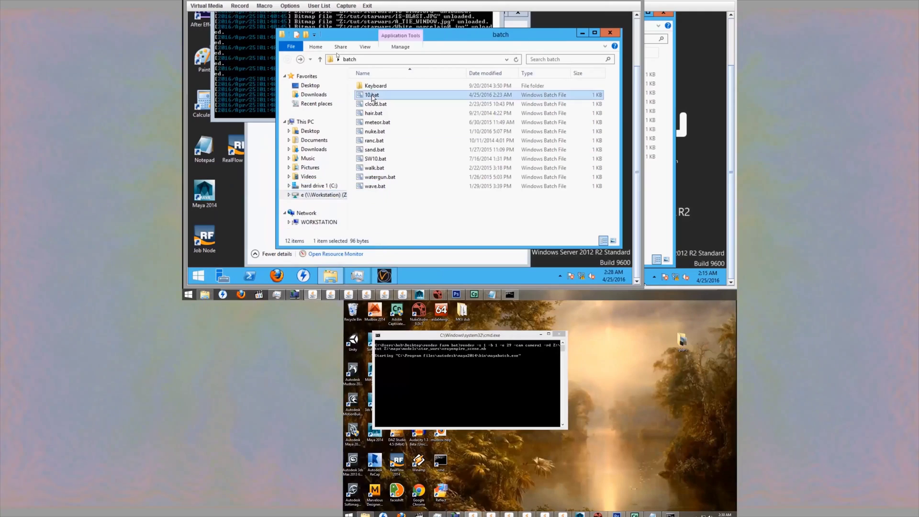
click(610, 34)
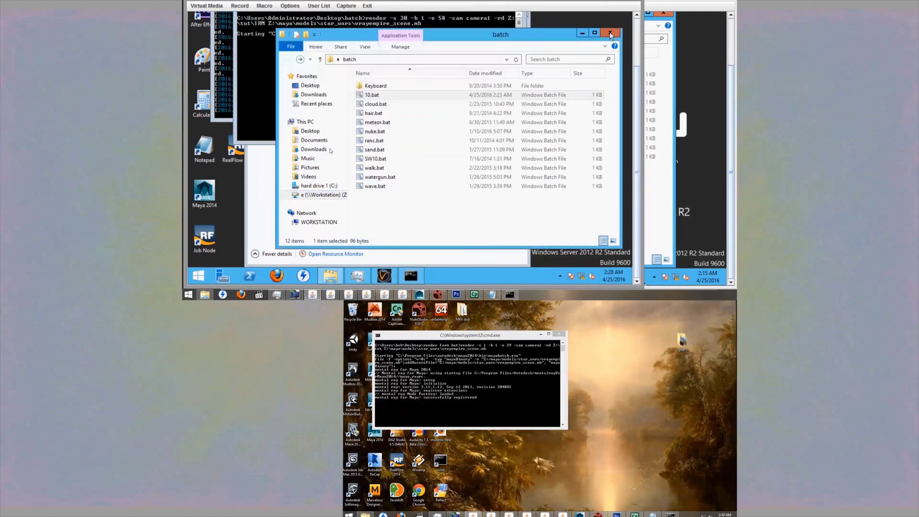
Switch to the second render node's console, run 20.bat from its batch folder and close the folder
click(331, 295)
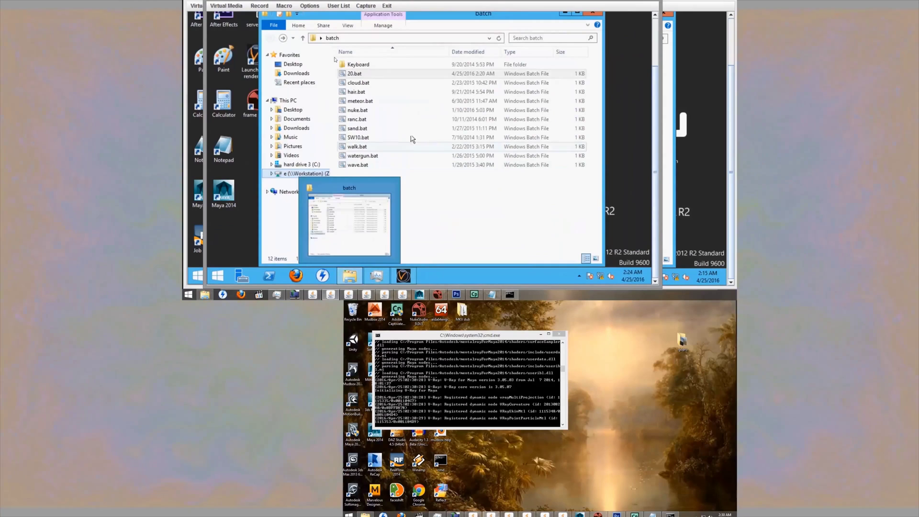
double_click(355, 73)
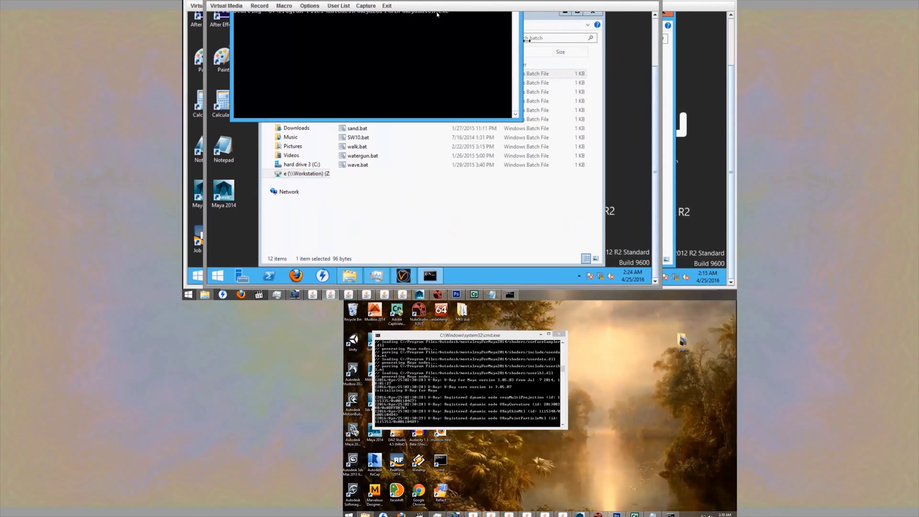
click(592, 14)
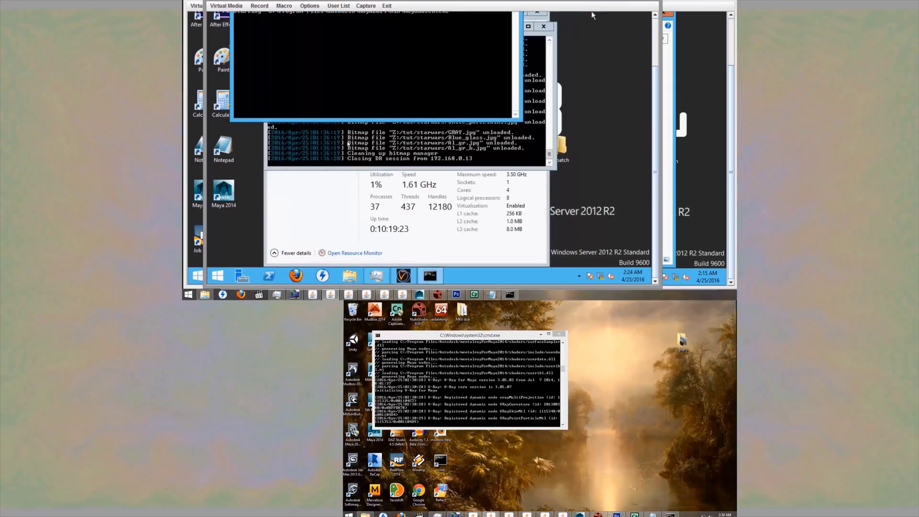
Switch to the third render node's console, run 30.bat from its batch folder and close the folder
click(349, 294)
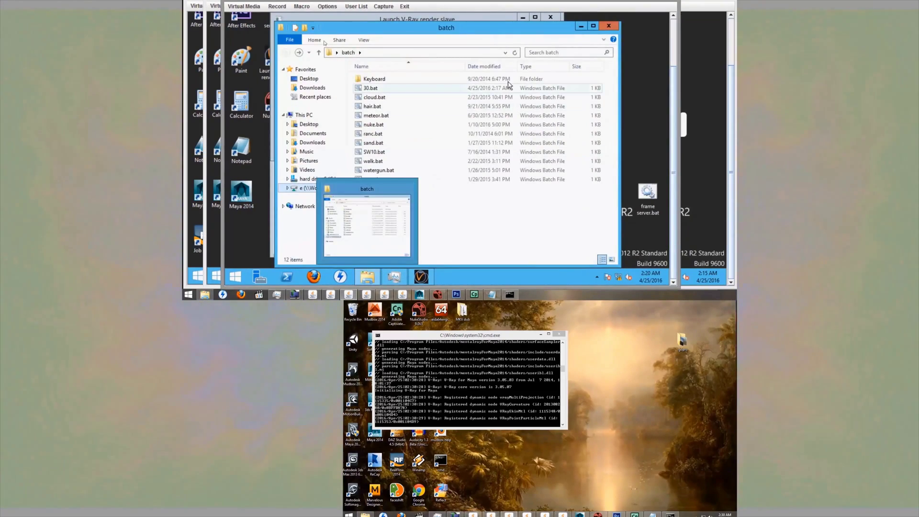
double_click(380, 89)
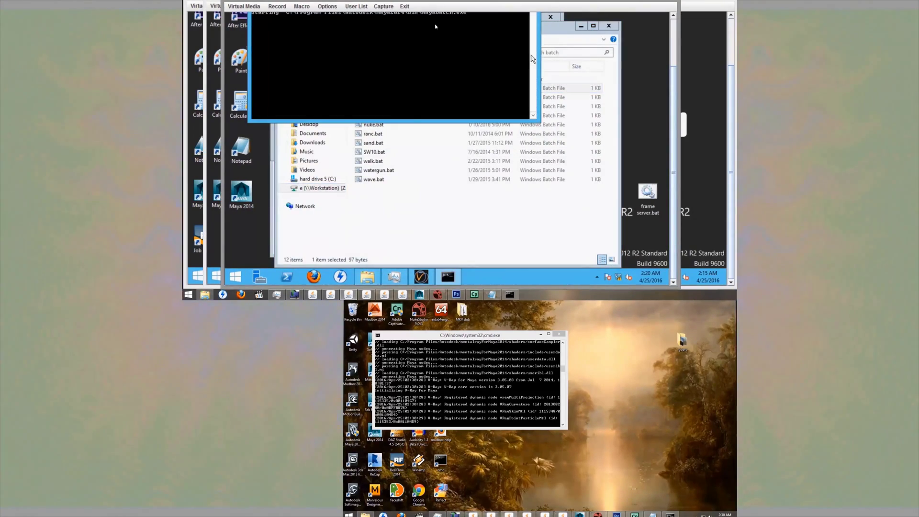
click(610, 27)
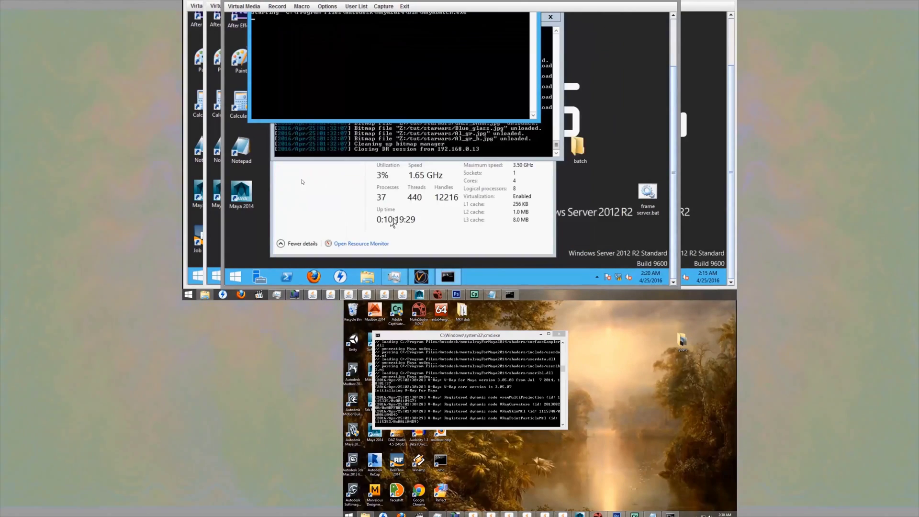
Switch to the fourth render node's console, run 40.bat from its batch folder and close the folder
click(366, 294)
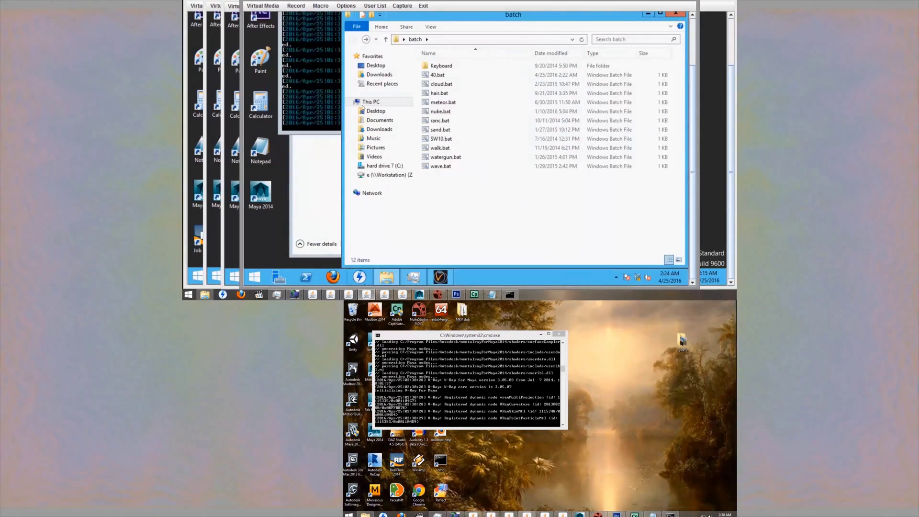
double_click(440, 76)
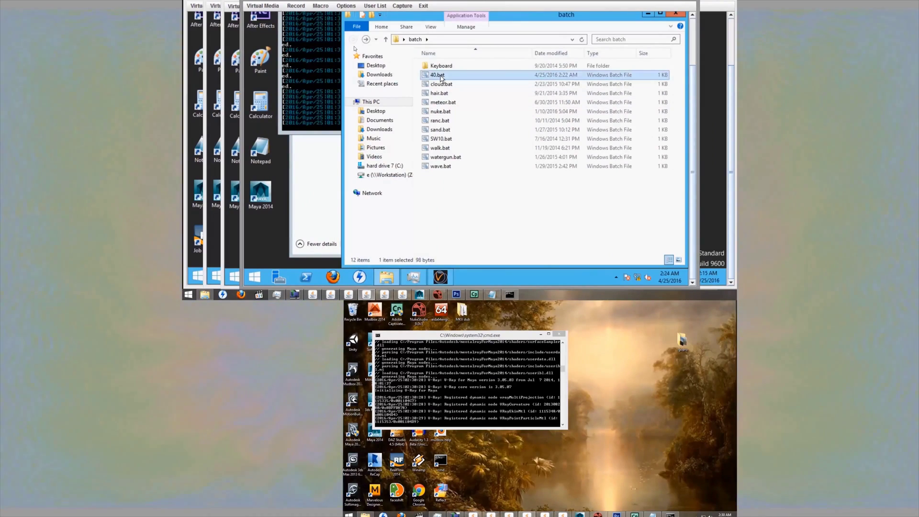
click(675, 16)
Switch to the fifth render node's console, run 50.bat from its batch folder and close the folder
click(385, 294)
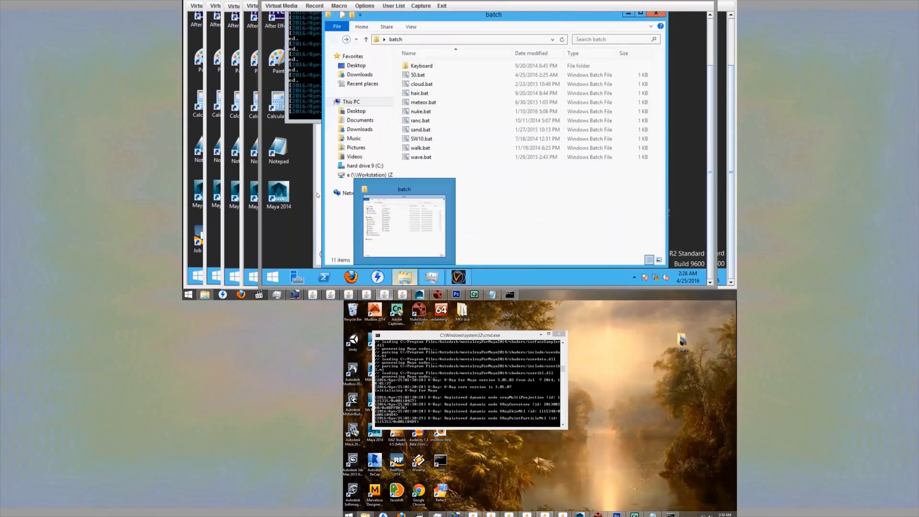
double_click(419, 75)
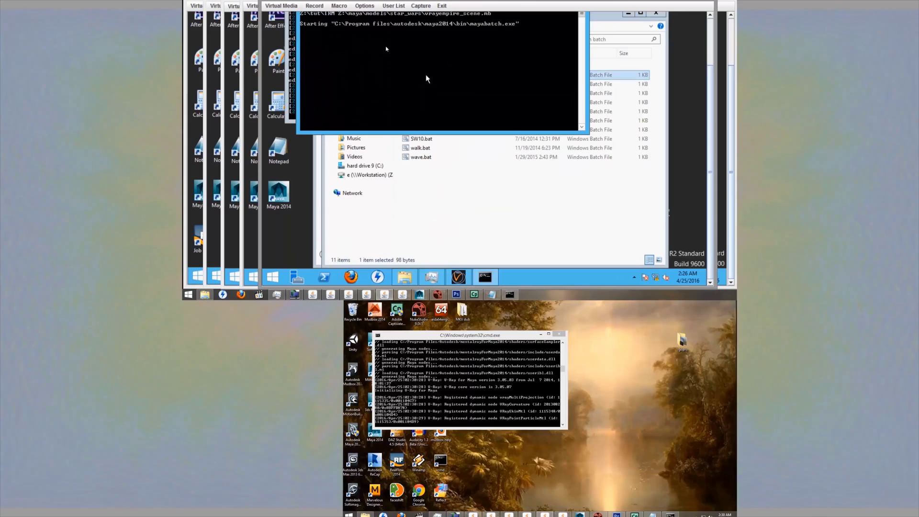
click(656, 13)
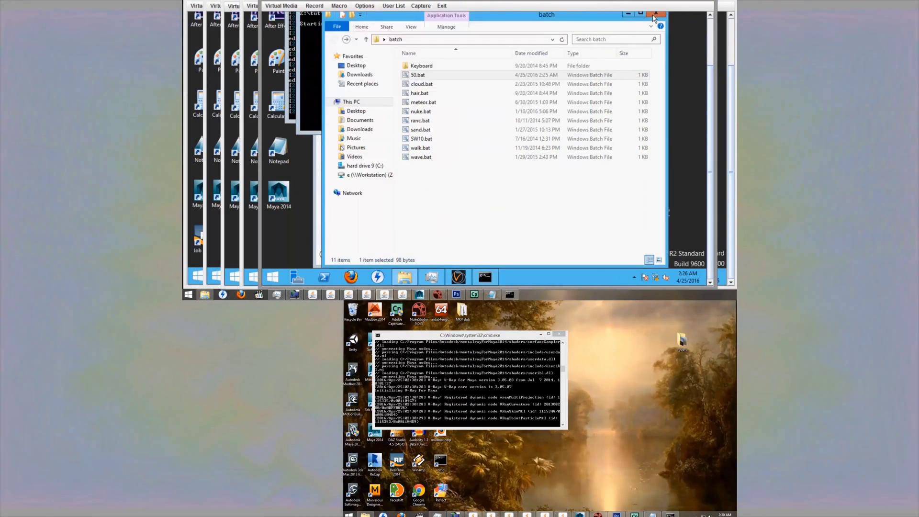
Switch to the sixth render node's console, run 60.bat from its batch folder and close the folder
click(402, 295)
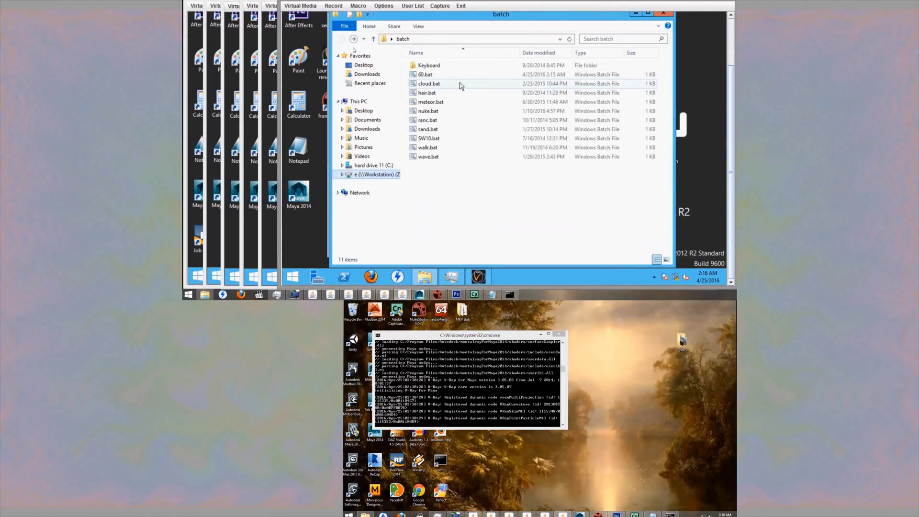
click(431, 75)
double_click(431, 75)
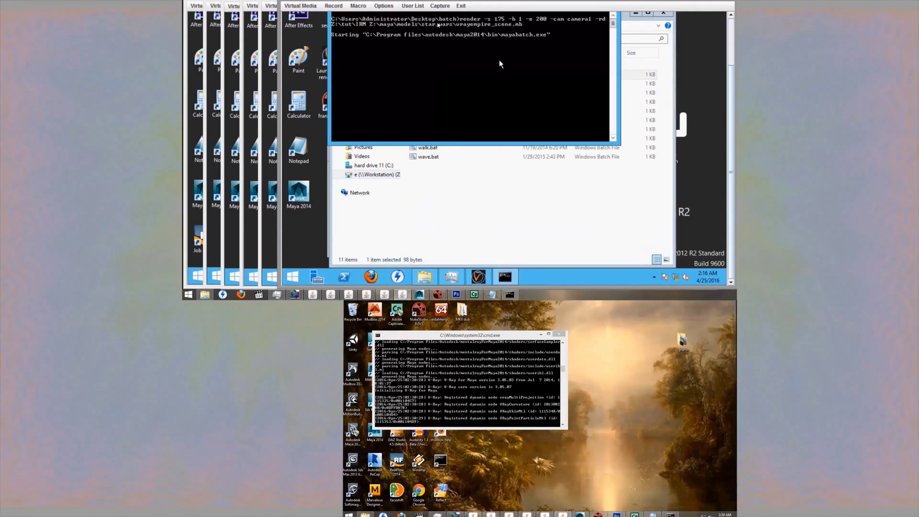
click(663, 13)
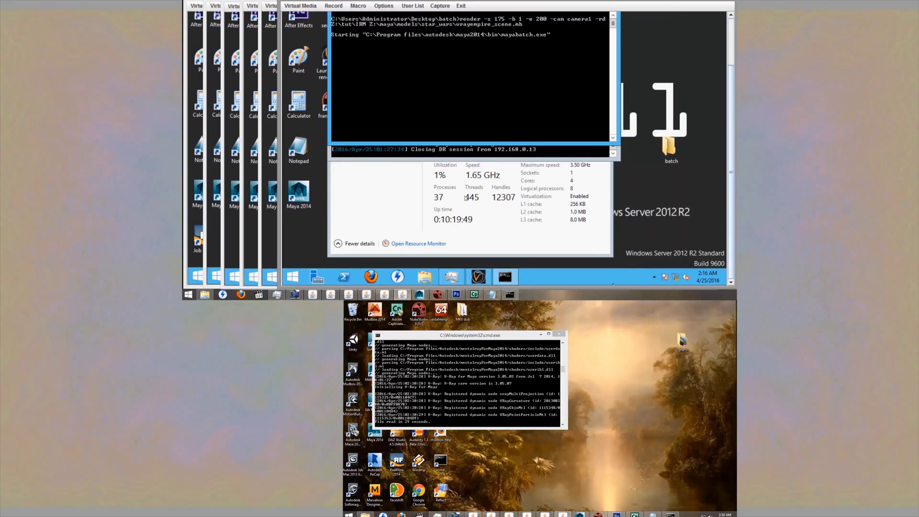
Switch to Maya on the workstation and display the V-Ray render settings' system and distributed rendering options
click(580, 515)
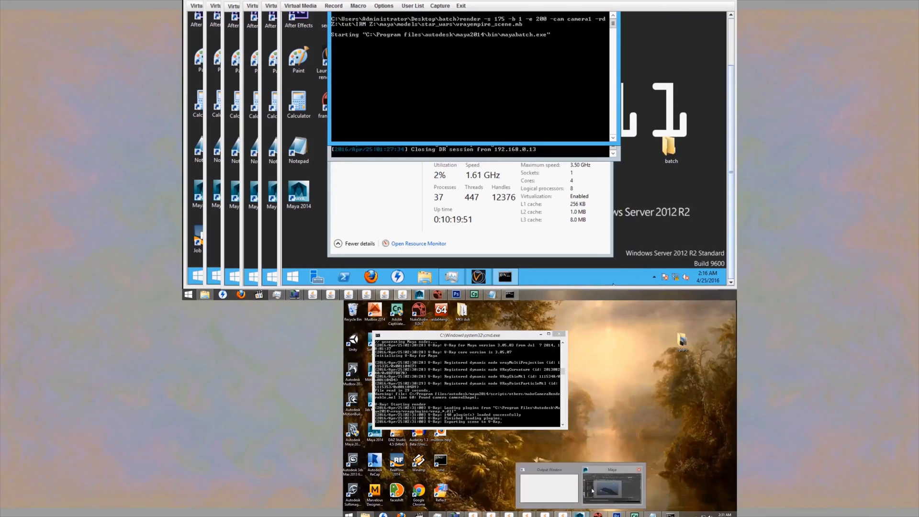
click(594, 492)
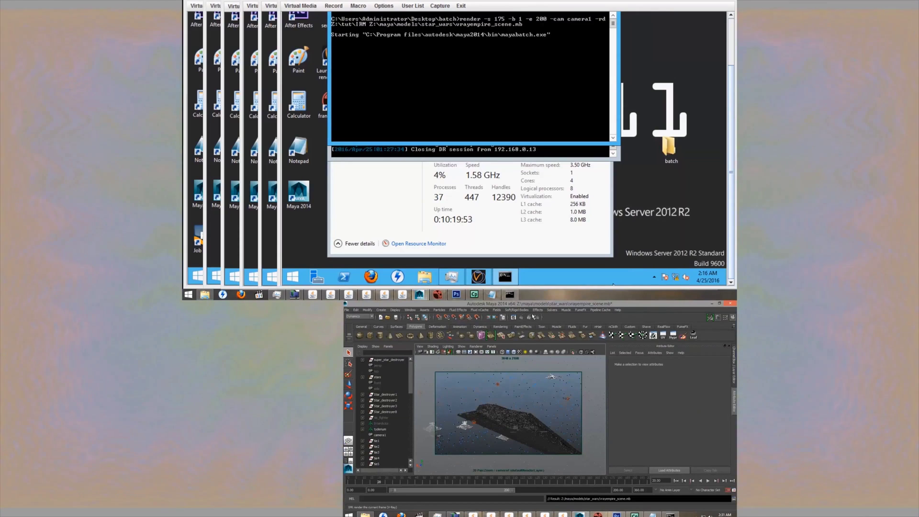
click(537, 319)
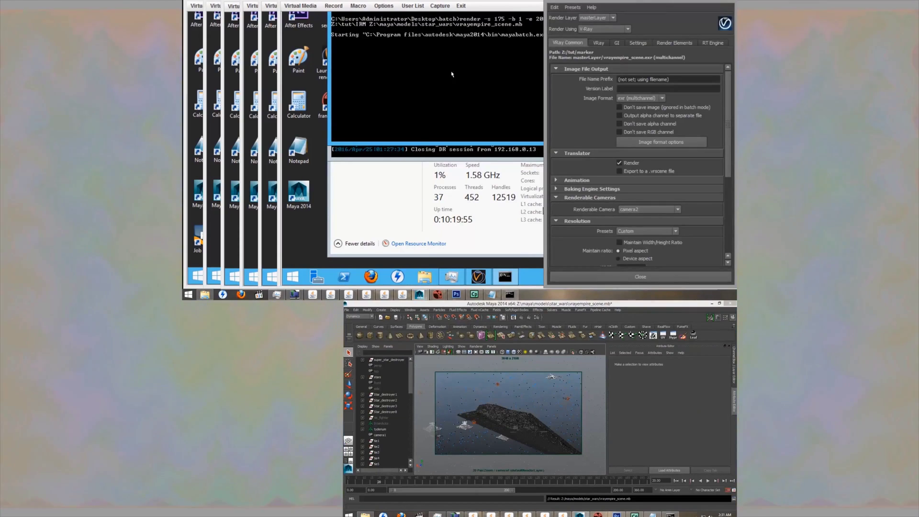
click(639, 43)
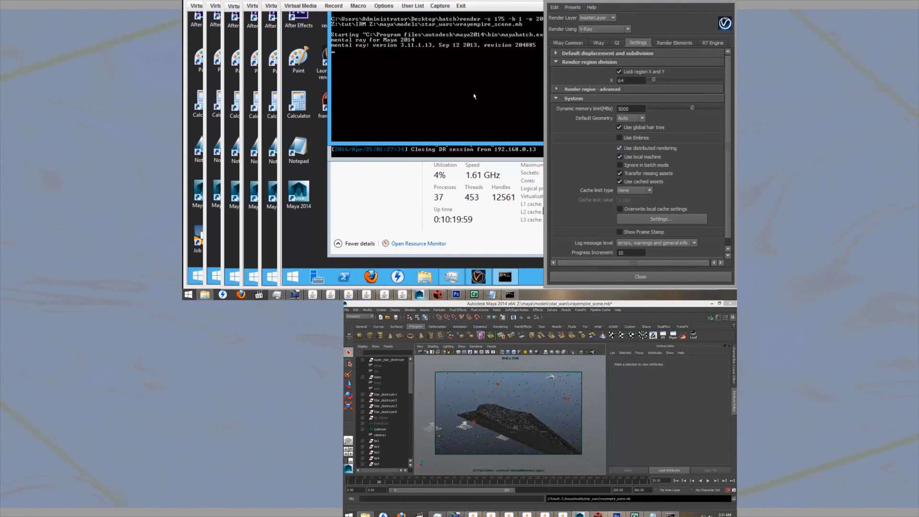
Turn off distributed rendering in the V-Ray system settings and minimize Maya
click(620, 148)
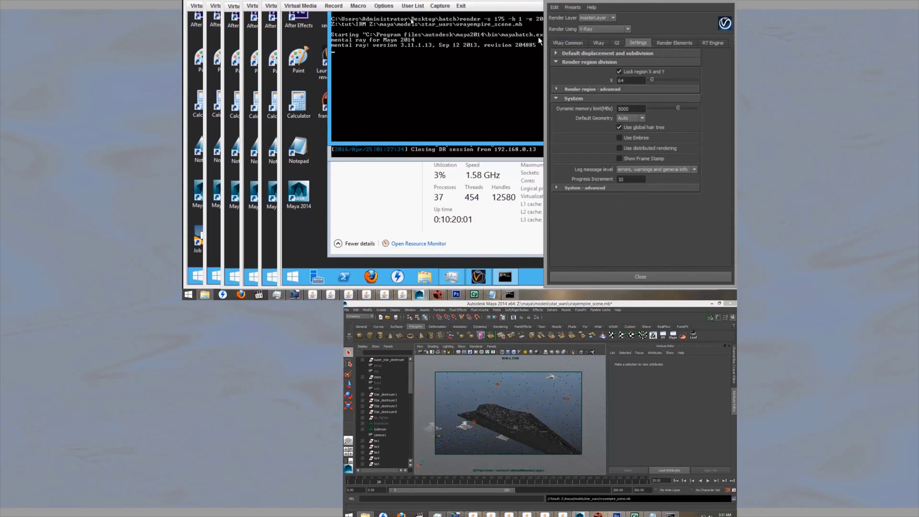
mouse_move(450, 278)
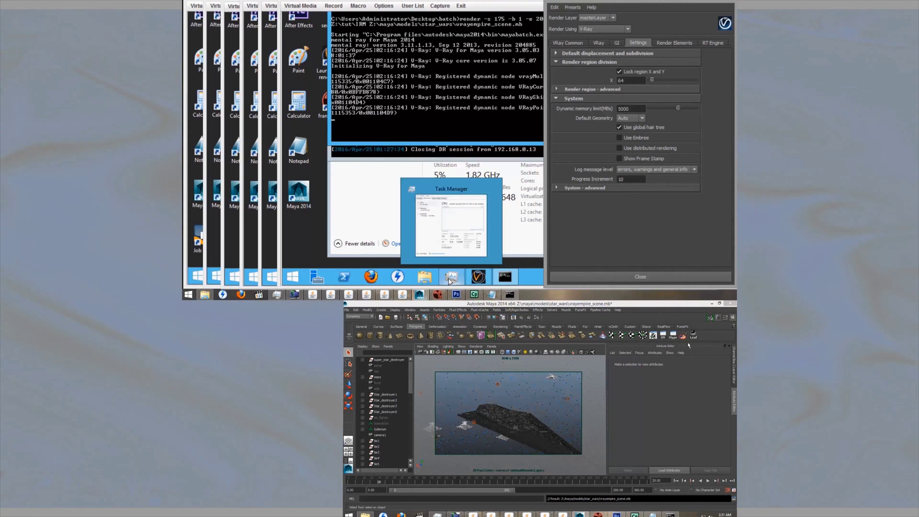
click(712, 304)
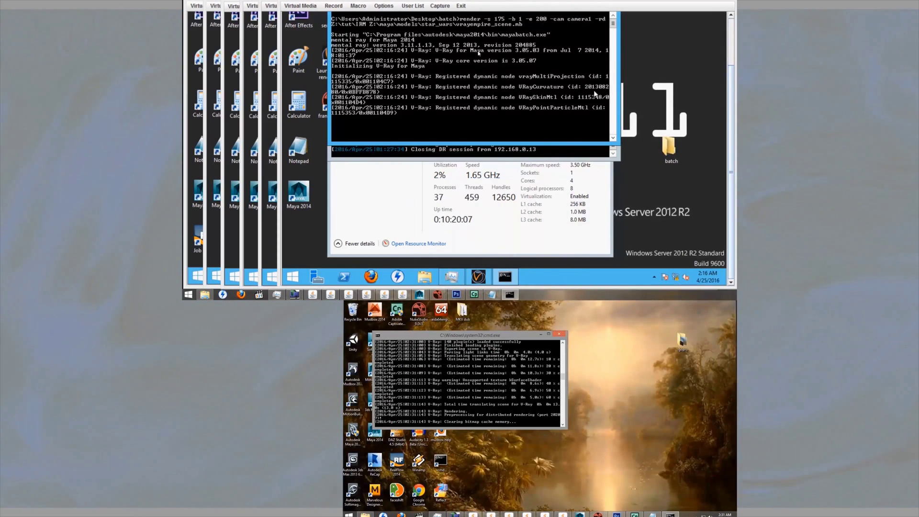
Stop the batch renders on the sixth, fifth and fourth render nodes by closing their command windows
drag(731, 114, 731, 87)
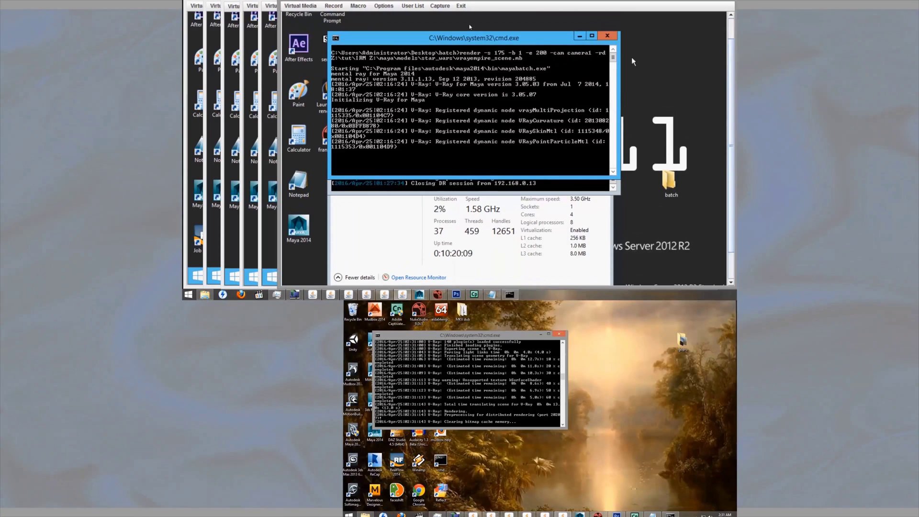
click(609, 36)
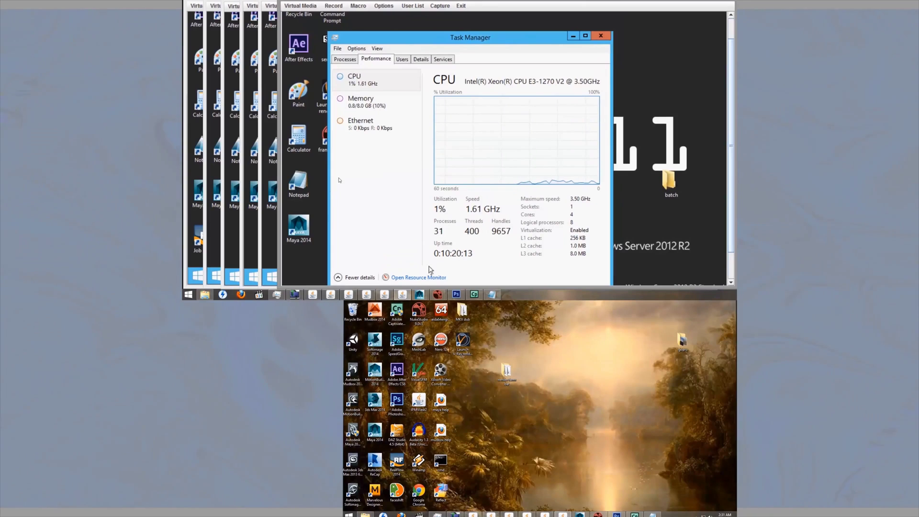
click(384, 294)
click(461, 280)
click(367, 295)
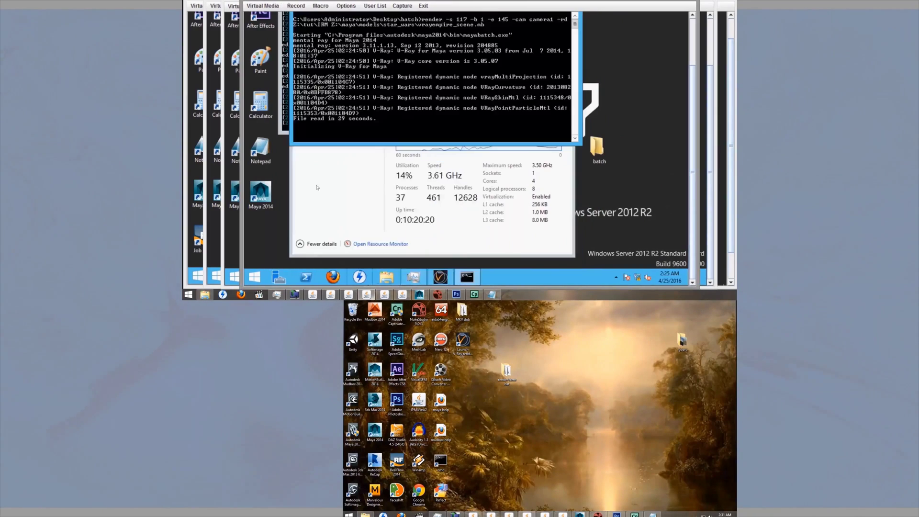
right_click(443, 281)
click(437, 256)
Close the batch render command windows on the third, second and first render nodes
click(348, 295)
right_click(423, 279)
click(415, 254)
click(331, 295)
right_click(431, 280)
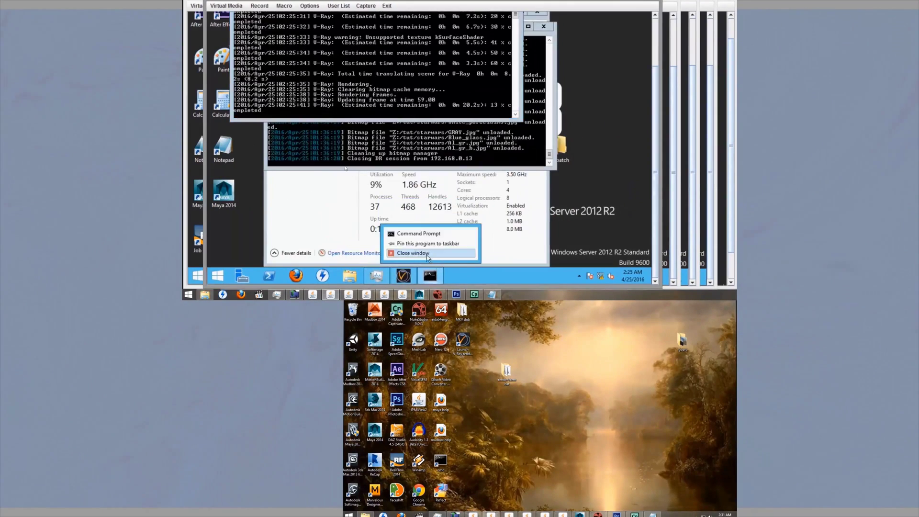
click(313, 294)
right_click(384, 276)
click(378, 253)
Switch to Maya and save the scene, and reposition the workstation's render console over the masterLayer folder window
click(419, 294)
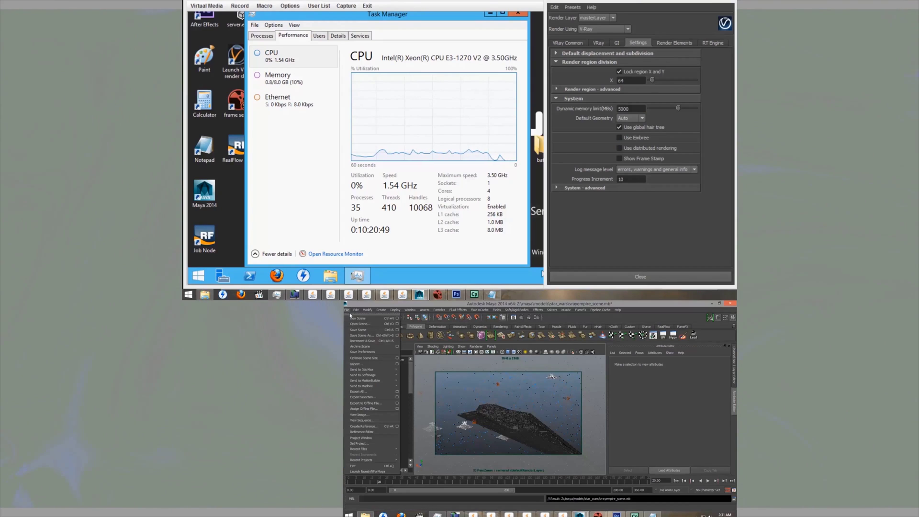
key(ctrl+s)
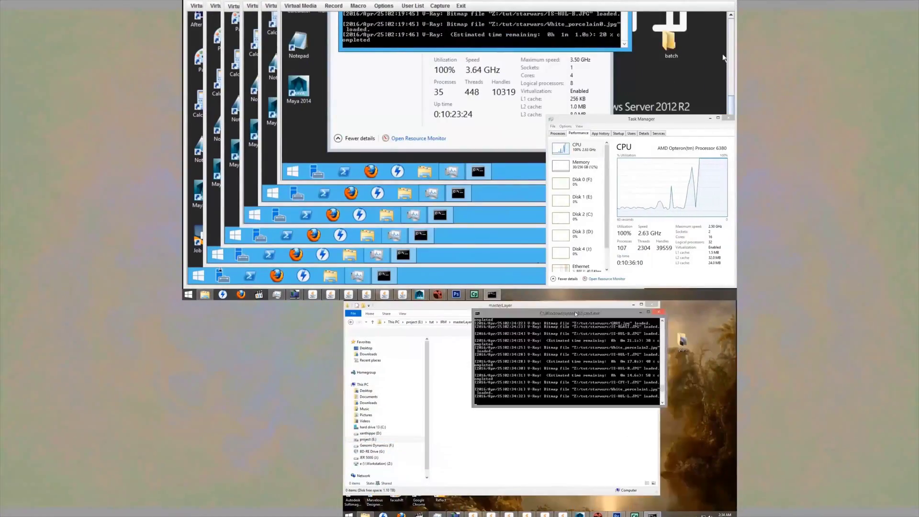
drag(579, 313, 645, 412)
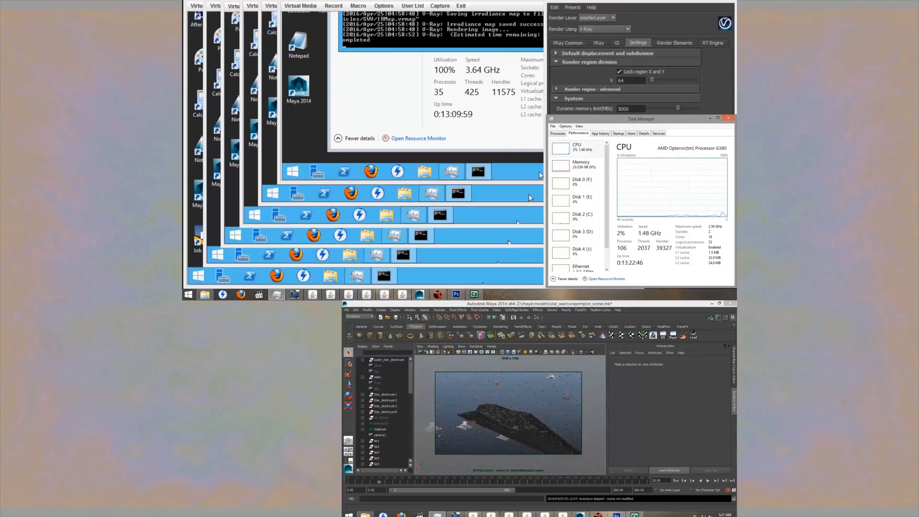
Examine the batch render output on the sixth render node's console and minimize its command window
mouse_move(527, 516)
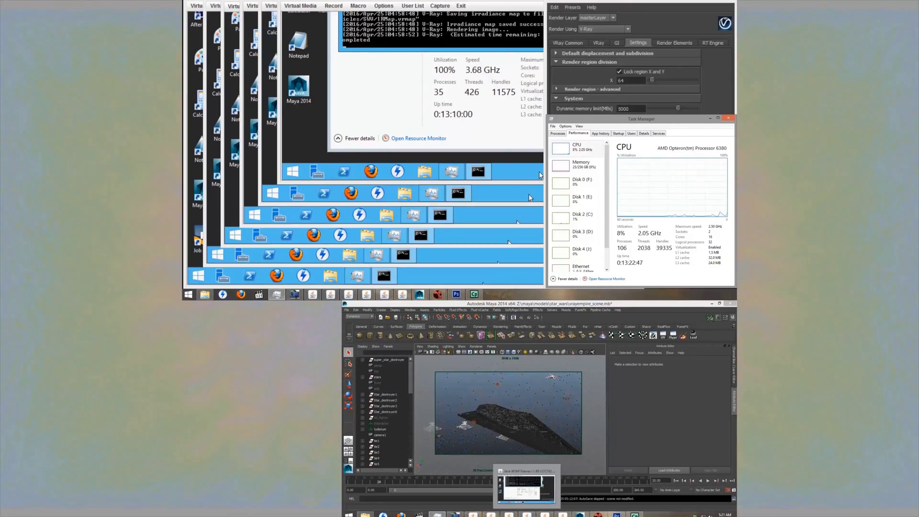
click(527, 489)
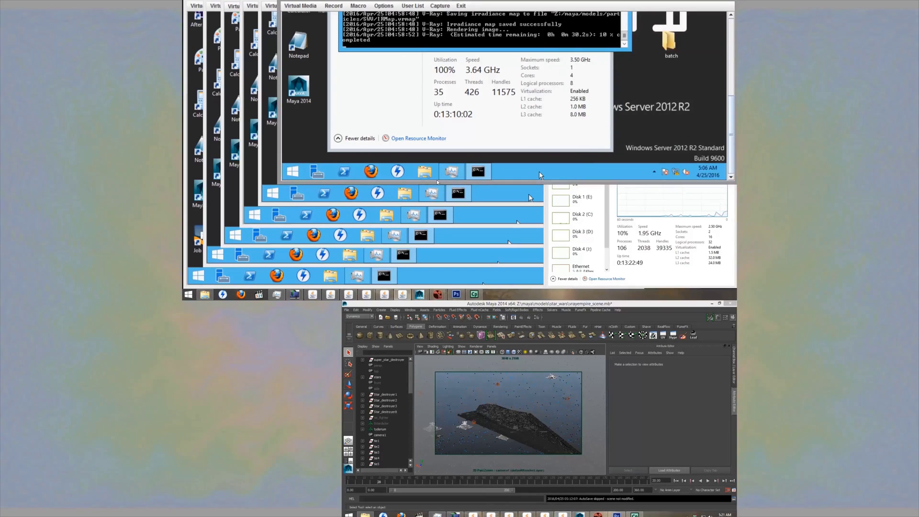
scroll(549, 75, up, 3)
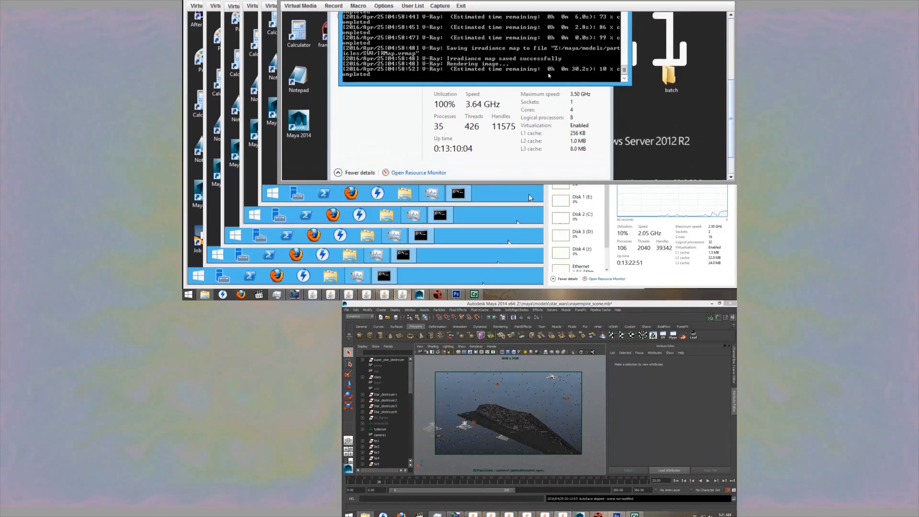
scroll(550, 75, up, 5)
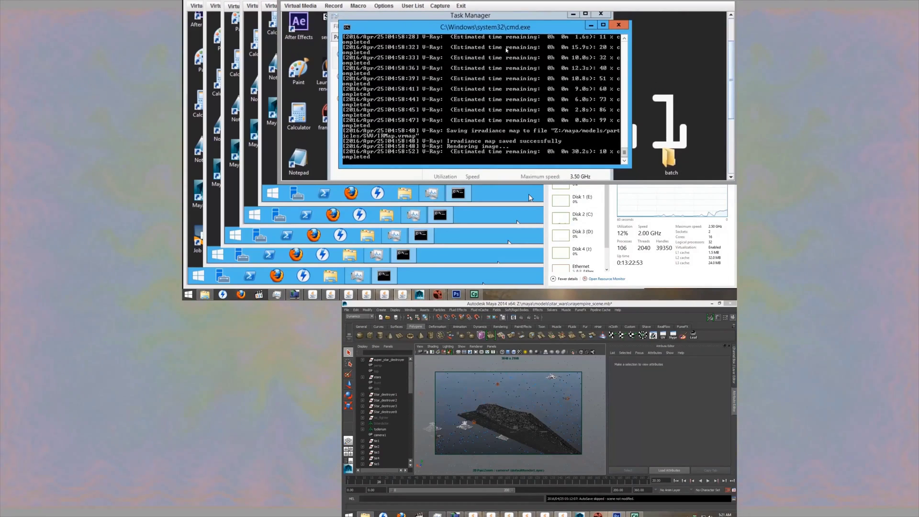
click(591, 25)
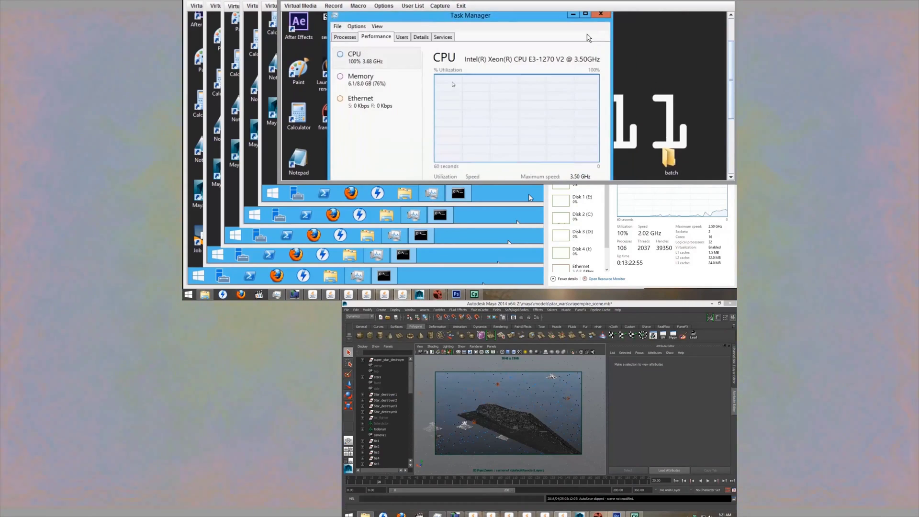
Minimize Maya's V-Ray render settings and close the batch render command windows on the render nodes
click(420, 294)
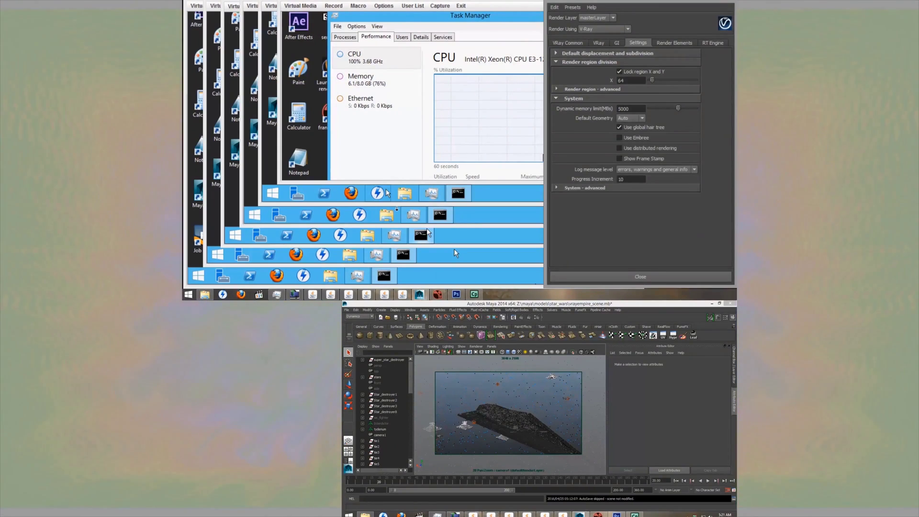
click(695, 1)
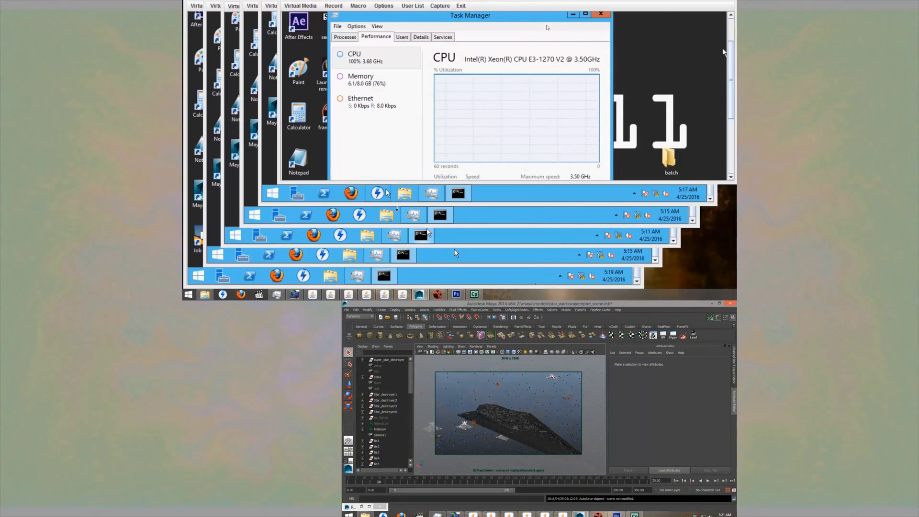
drag(731, 52, 732, 108)
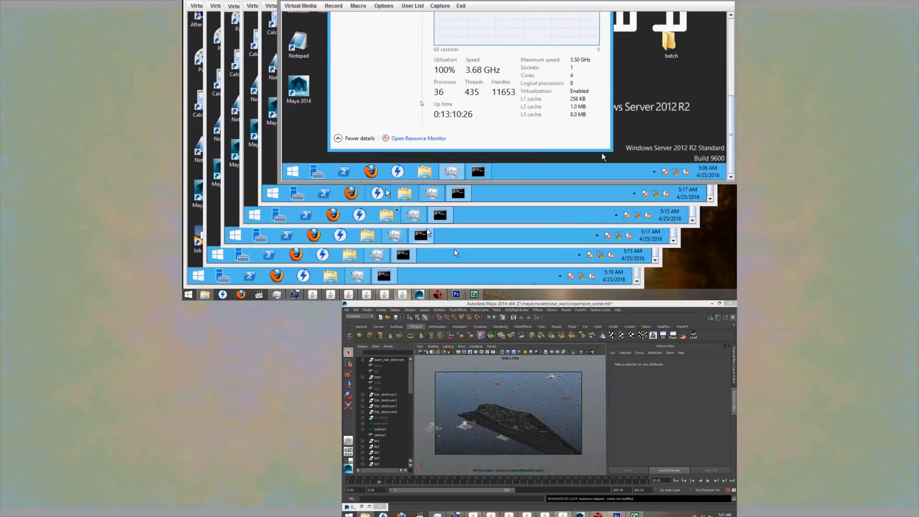
right_click(440, 215)
click(421, 191)
Go through the remaining render nodes' consoles and launch the V-Ray render slave on each
click(349, 295)
click(366, 294)
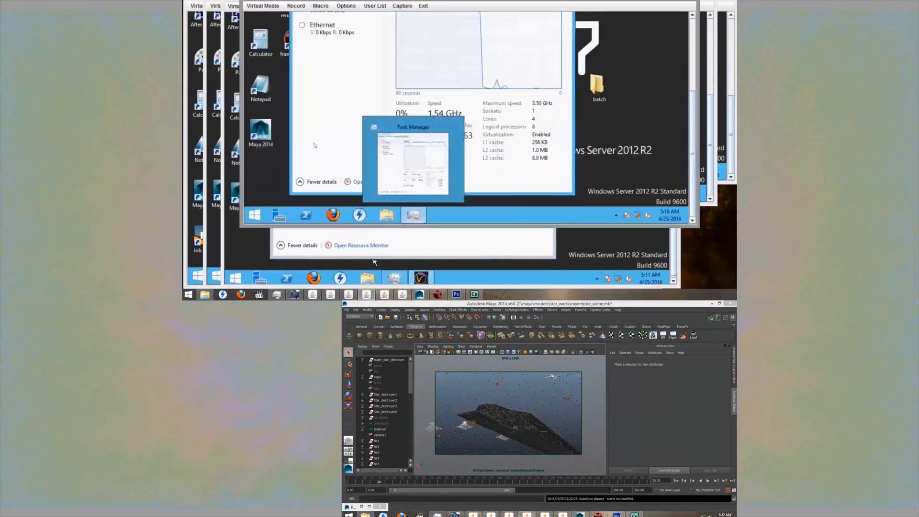
click(385, 294)
double_click(307, 57)
click(403, 295)
double_click(326, 57)
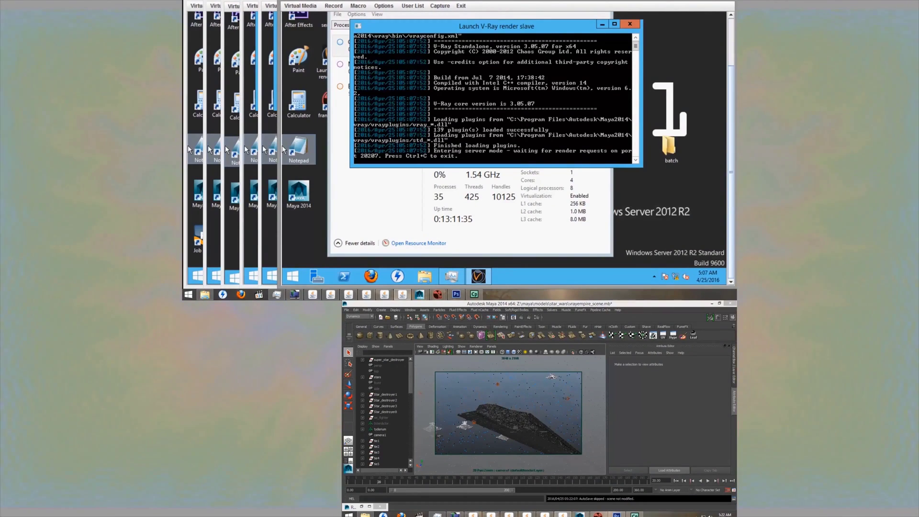
key(super+c)
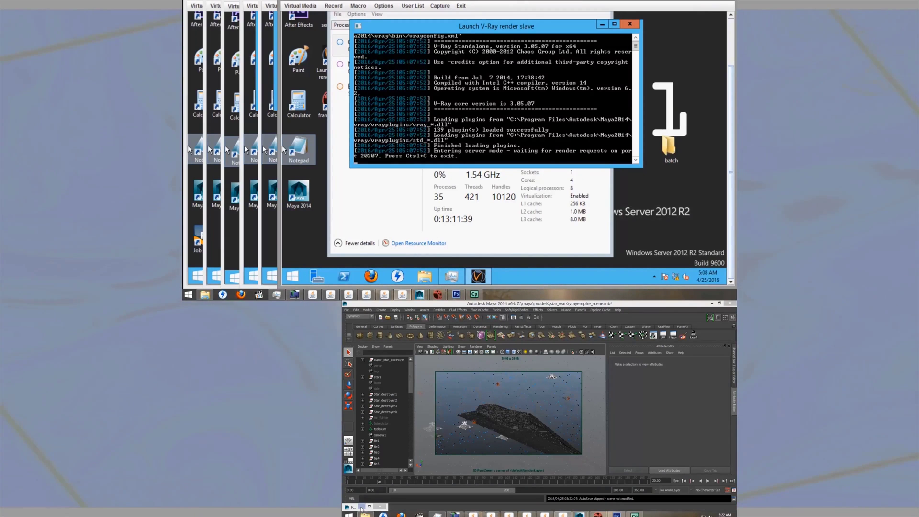
Restore the V-Ray render settings, enable distributed rendering and turn on Animation in the common settings
click(361, 508)
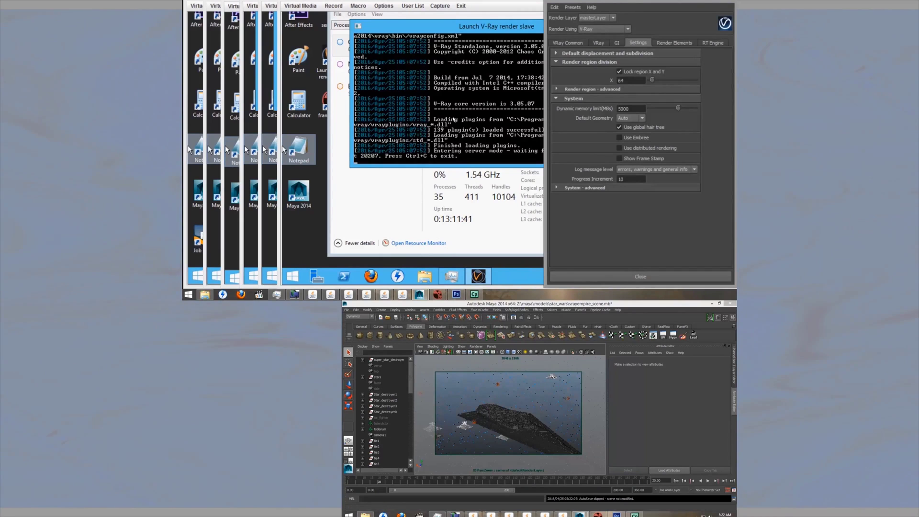
click(620, 148)
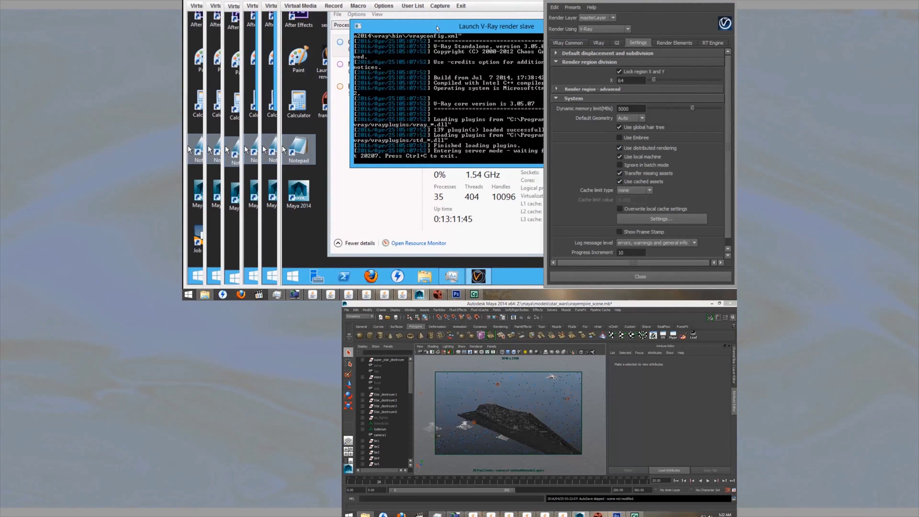
click(568, 43)
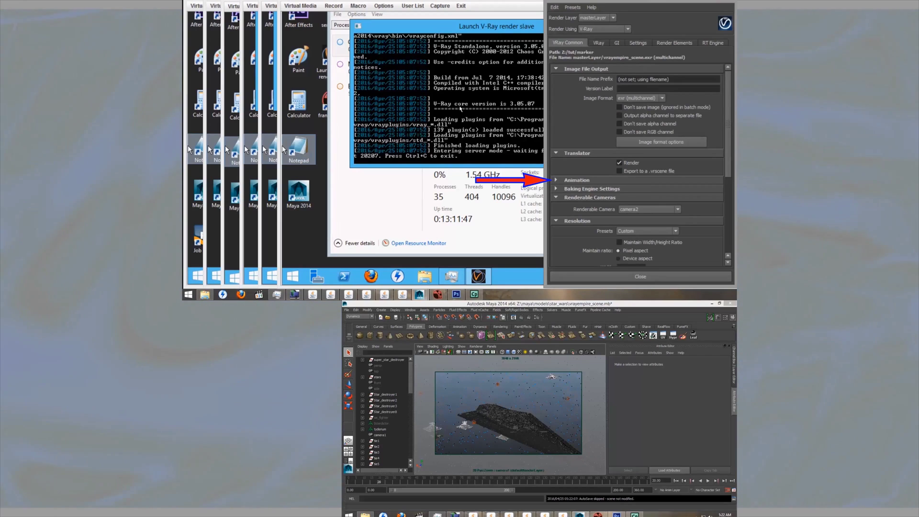
click(556, 180)
click(620, 190)
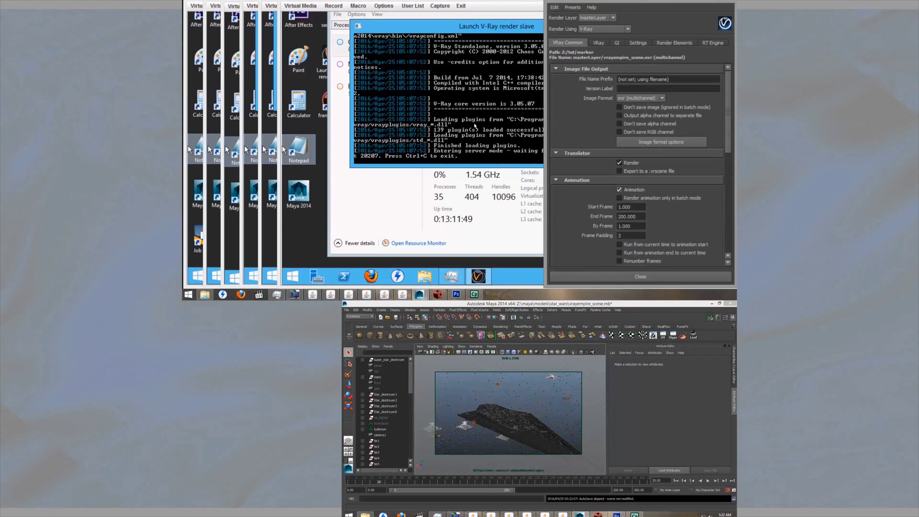
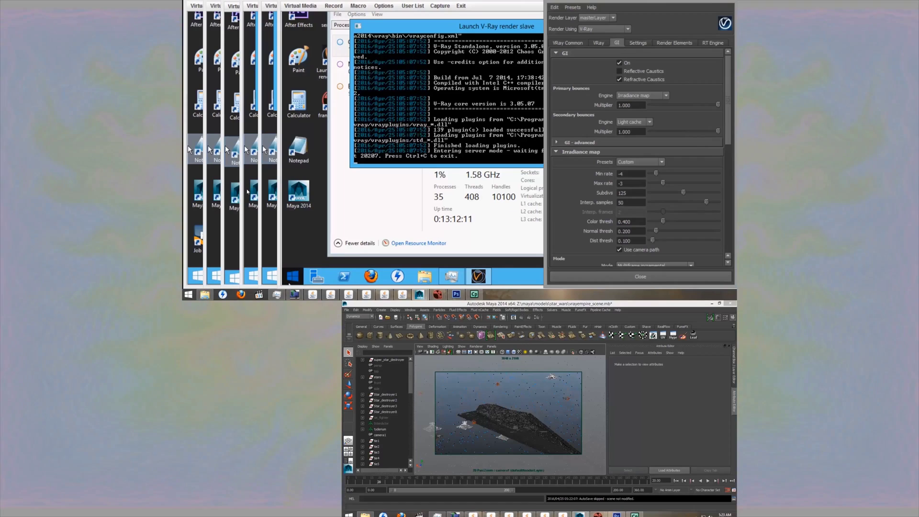
Bring up the workstation's Task Manager and start a V-Ray render of camera1 from Maya's Render View
click(277, 294)
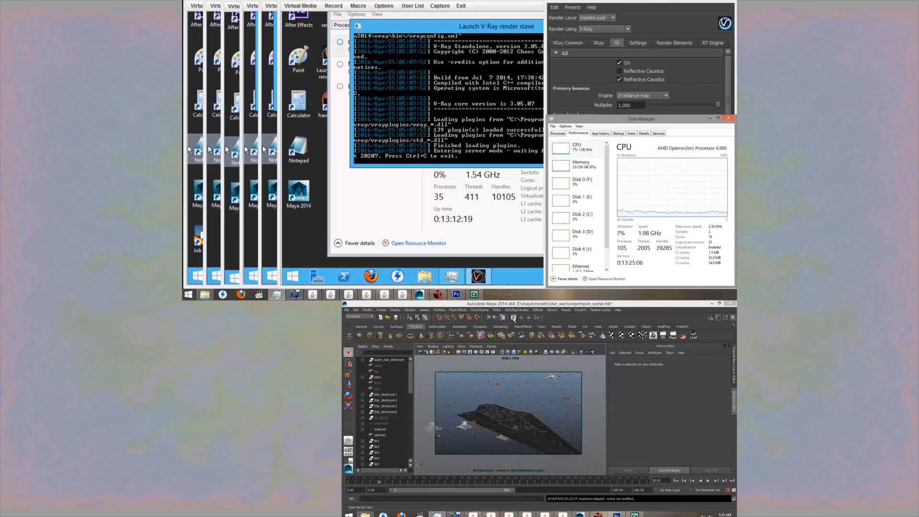
click(514, 318)
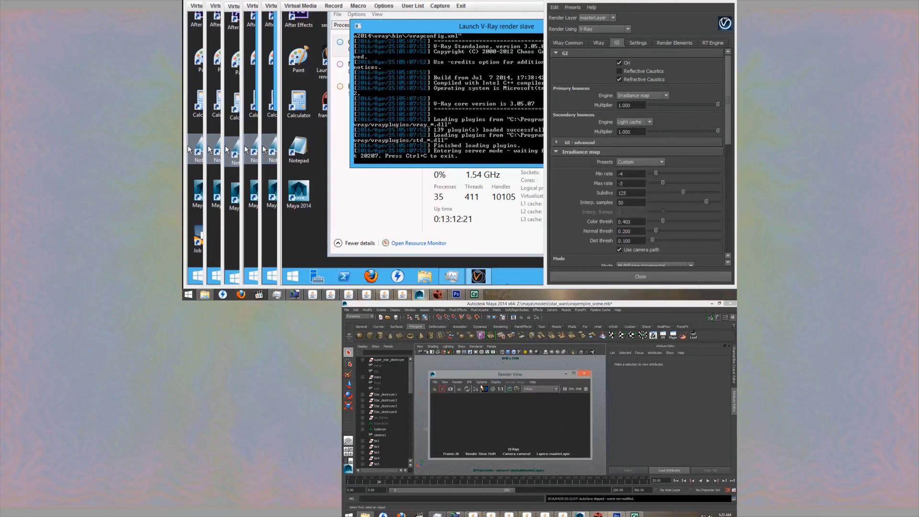
click(458, 382)
mouse_move(490, 415)
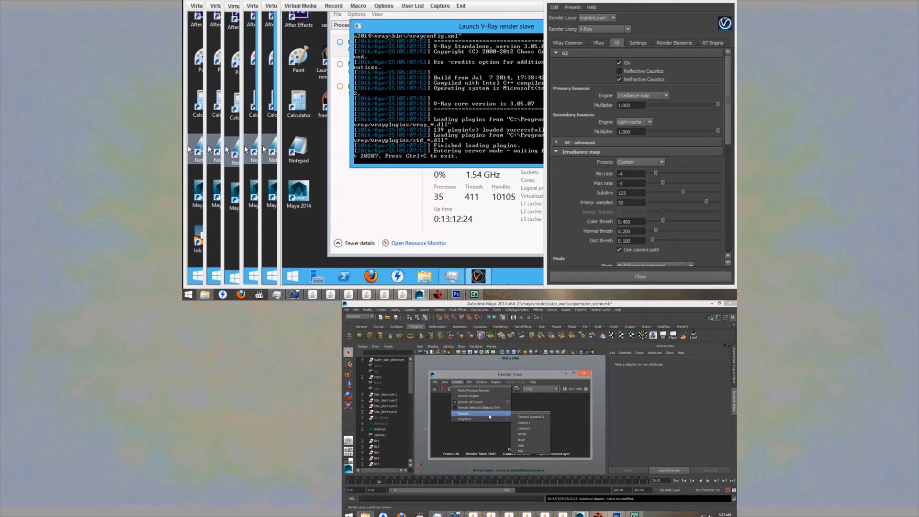
click(524, 423)
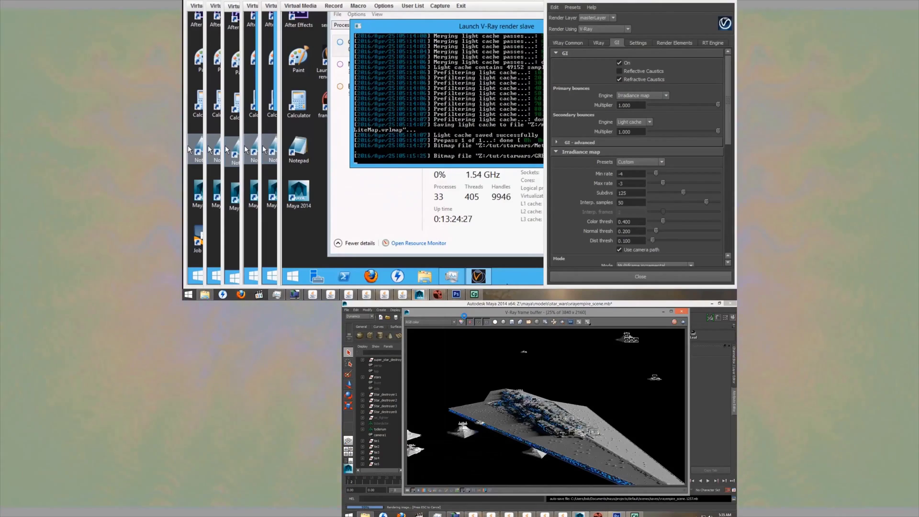
Check the masterLayer output folder in File Explorer and go up through IRM to the tut folder
click(366, 516)
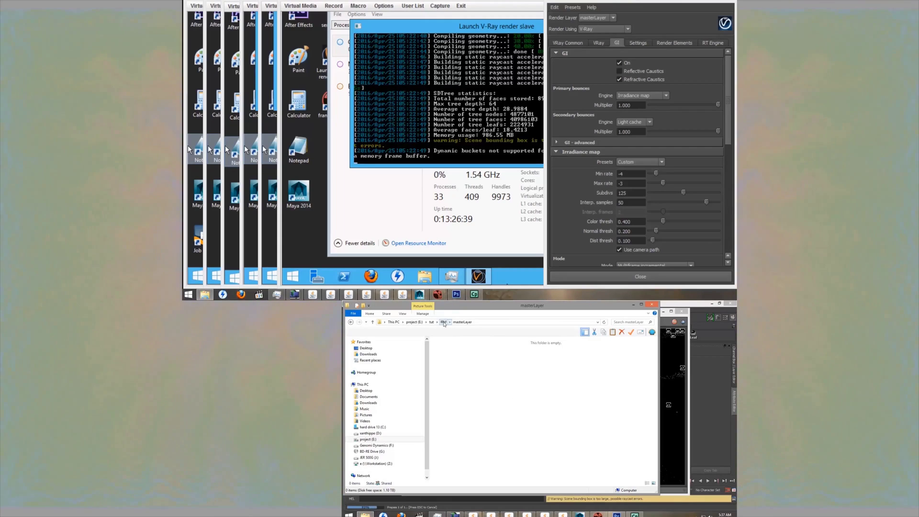
click(444, 322)
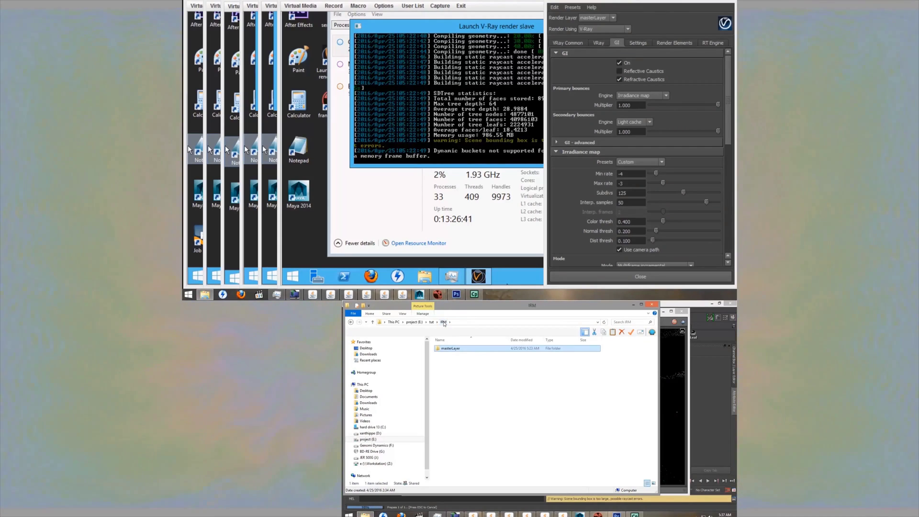
click(432, 322)
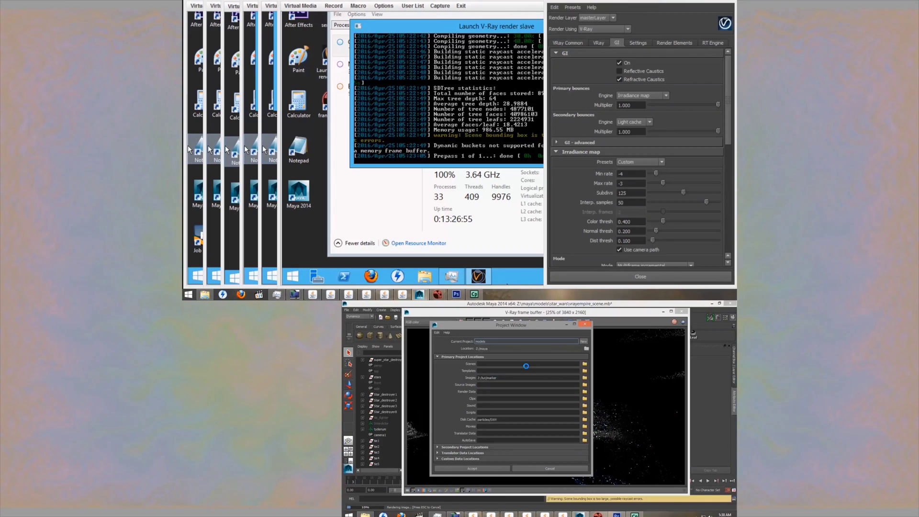
Close the Project Window in Maya and stop the render in the V-Ray frame buffer
click(584, 325)
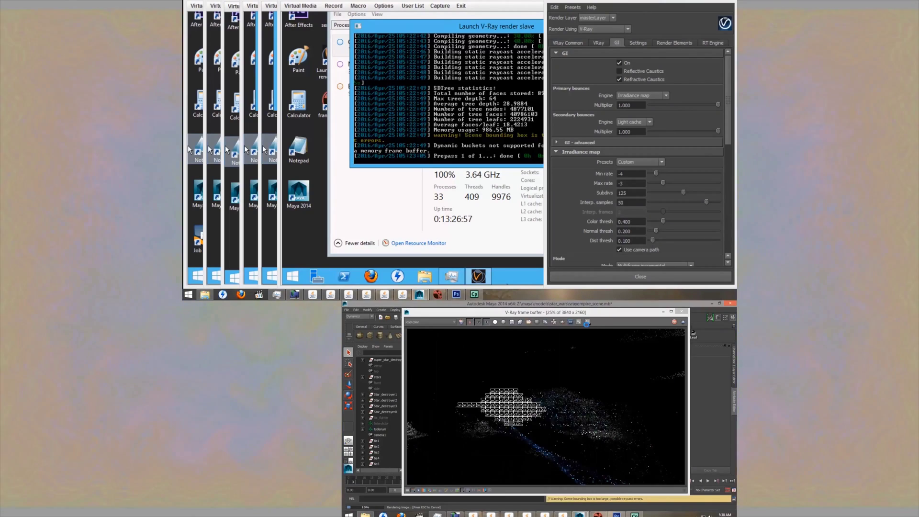
click(674, 323)
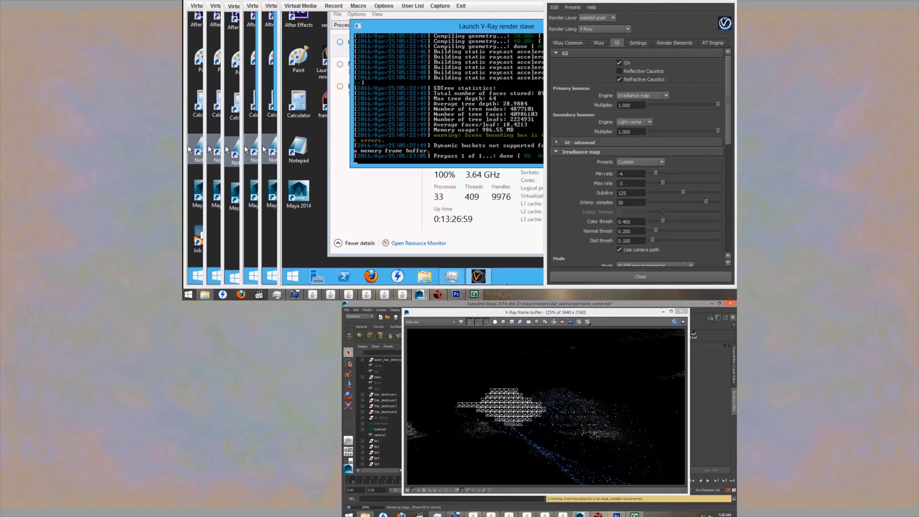
Open the project image directory settings from the render settings and set the Images location to the tut/IRM folder
click(555, 8)
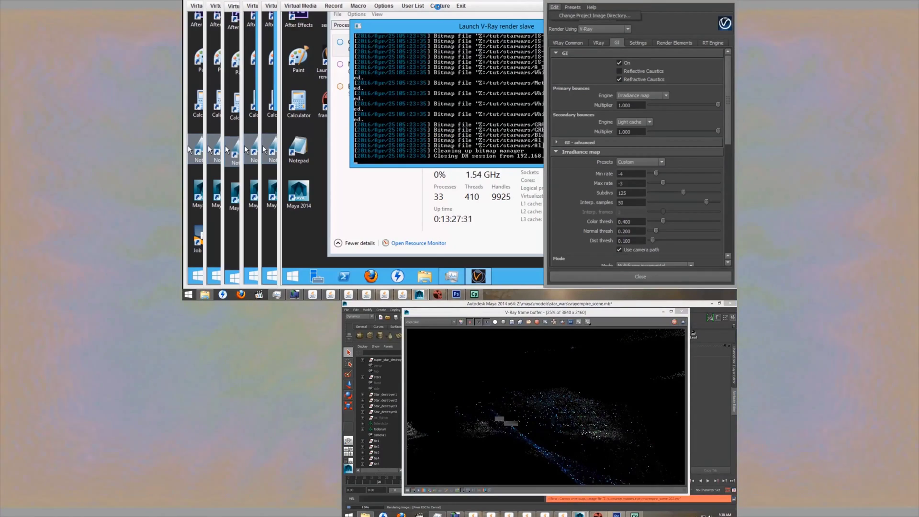
click(595, 15)
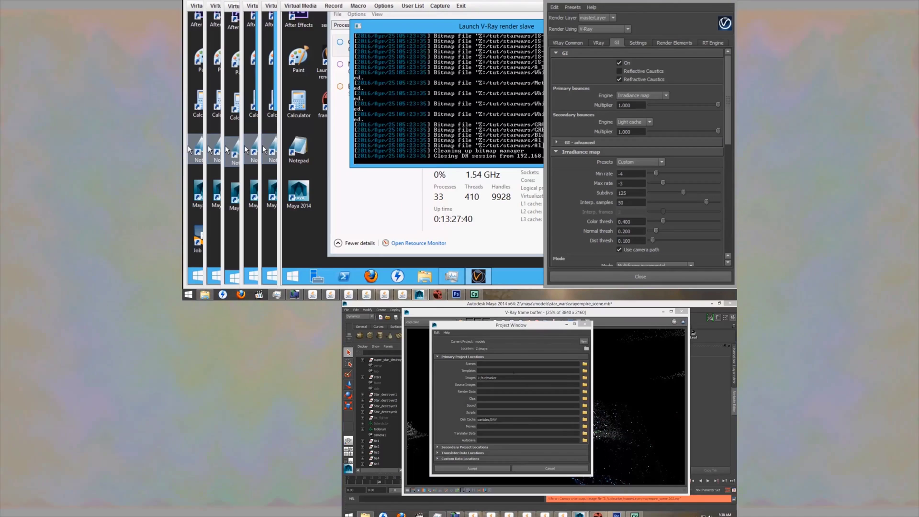
double_click(509, 377)
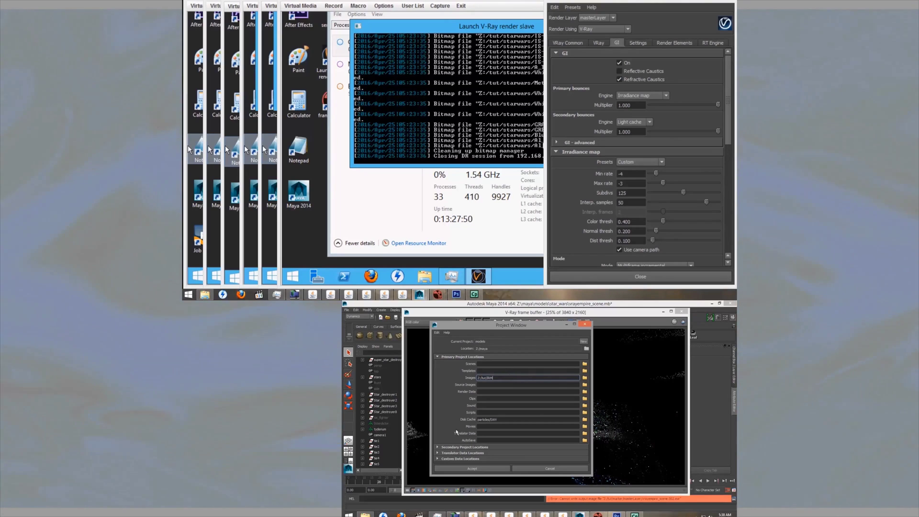
Check the contents of the IRM masterLayer output folder in File Explorer, then minimize the window
click(365, 515)
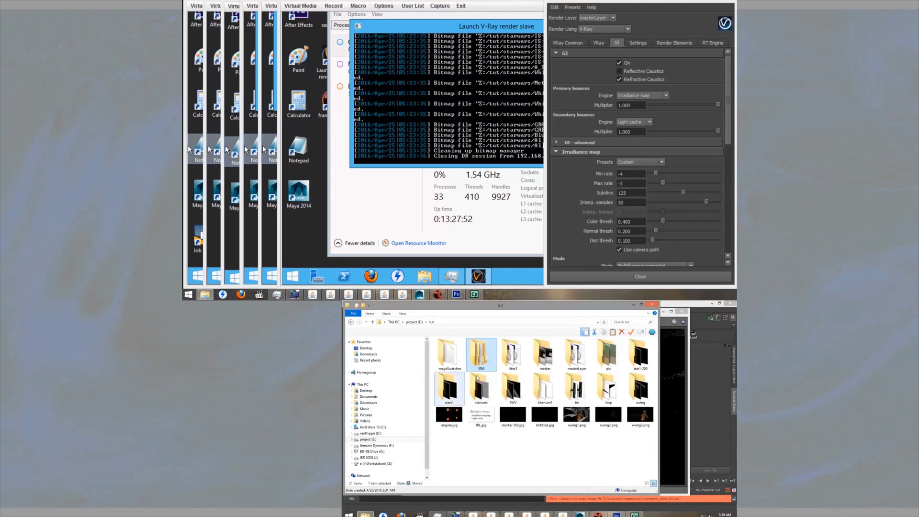
double_click(481, 355)
double_click(461, 350)
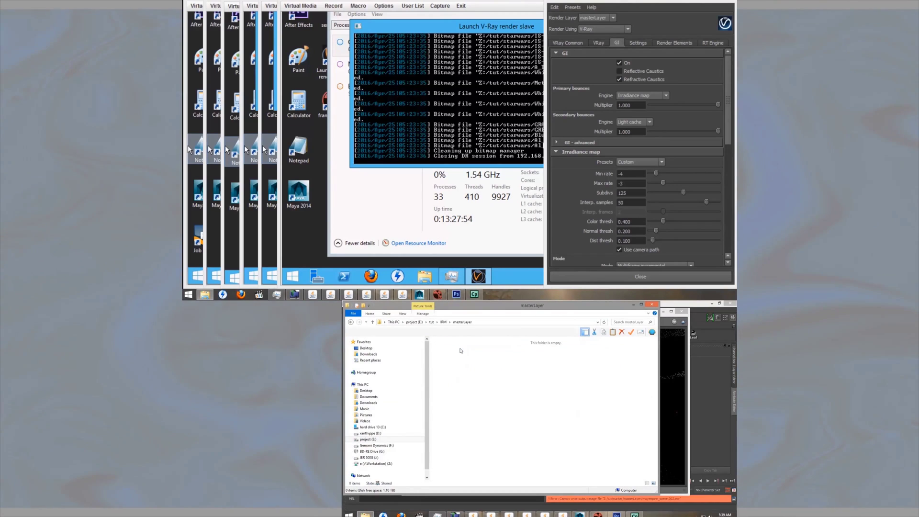
click(634, 305)
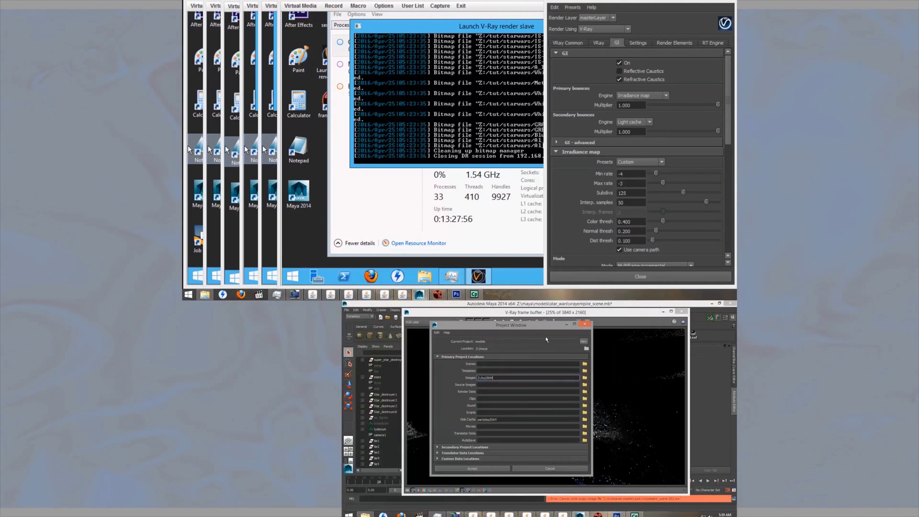
Accept the project locations in Maya and start the render again from the V-Ray frame buffer
click(472, 469)
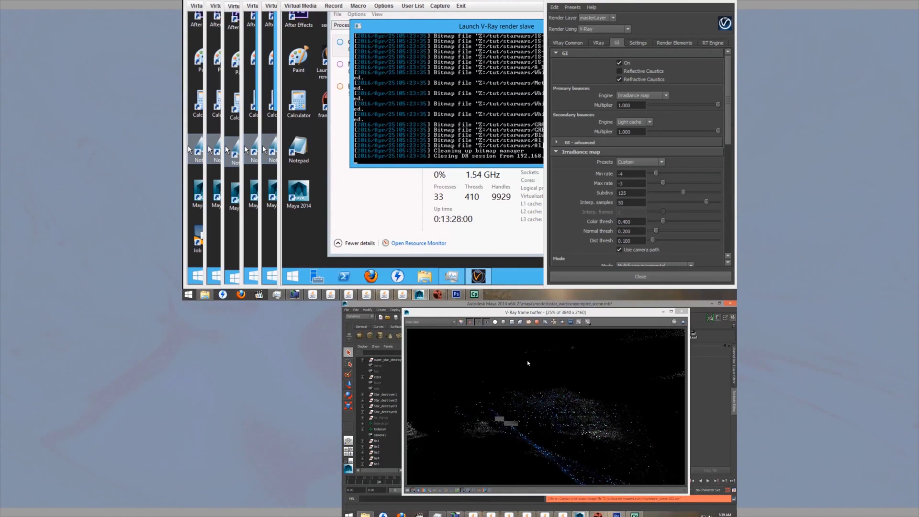
click(684, 323)
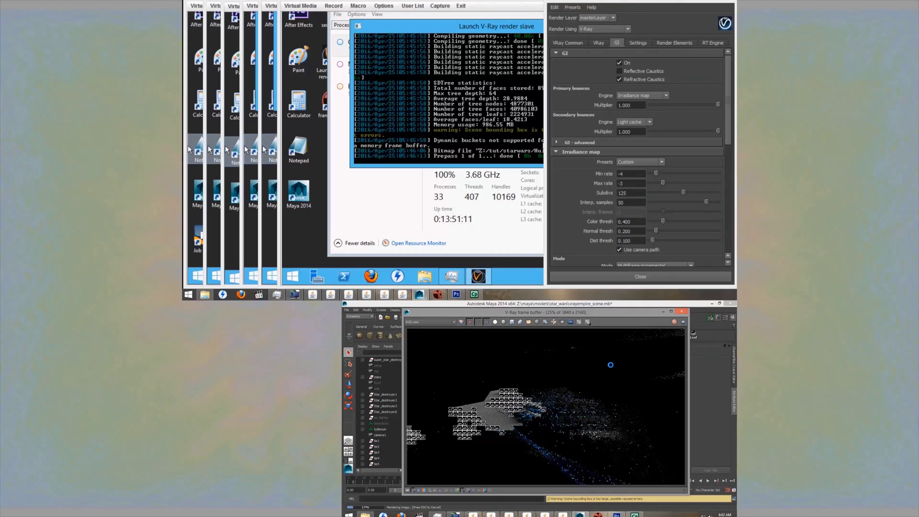
Bring the render node's desktop forward and examine the earlier log output in the V-Ray render slave window
click(365, 17)
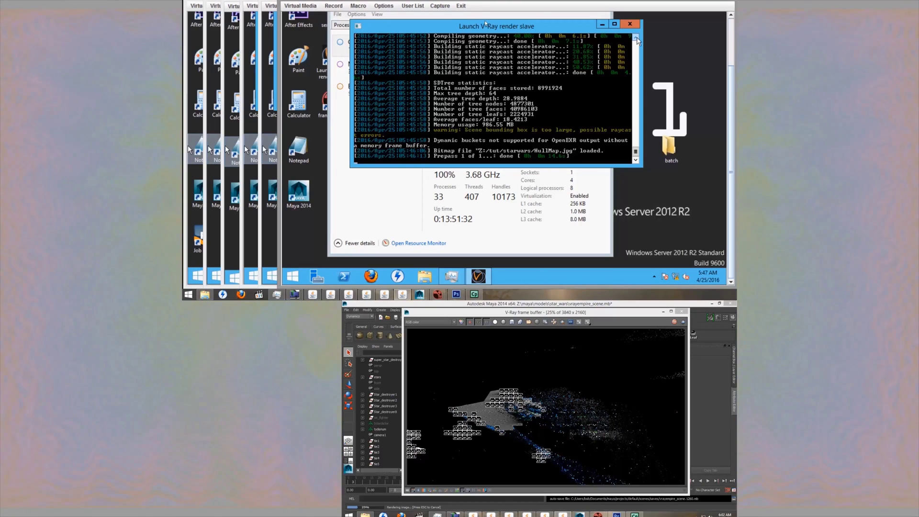
scroll(634, 38, up, 3)
scroll(637, 40, up, 10)
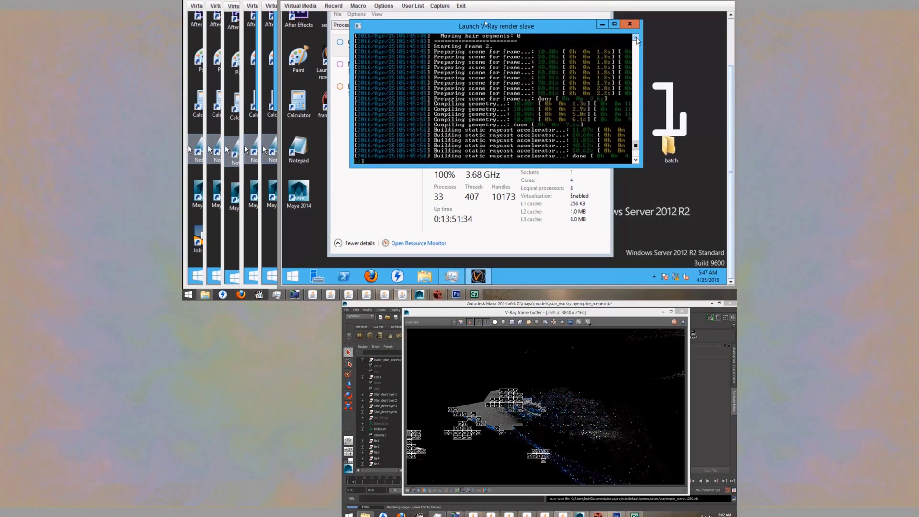
scroll(637, 41, up, 4)
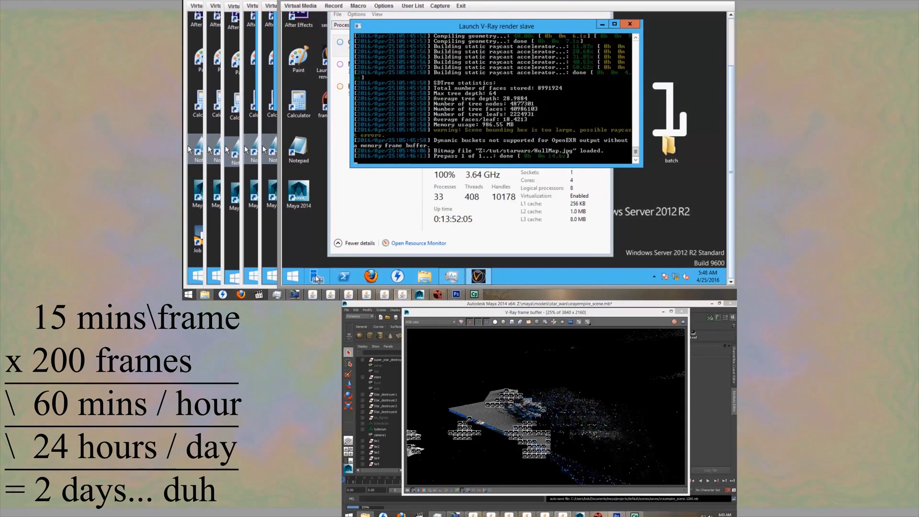
Open Calculator and estimate the total render time in days by computing 15 × 200 ÷ 60 ÷ 24
key(super)
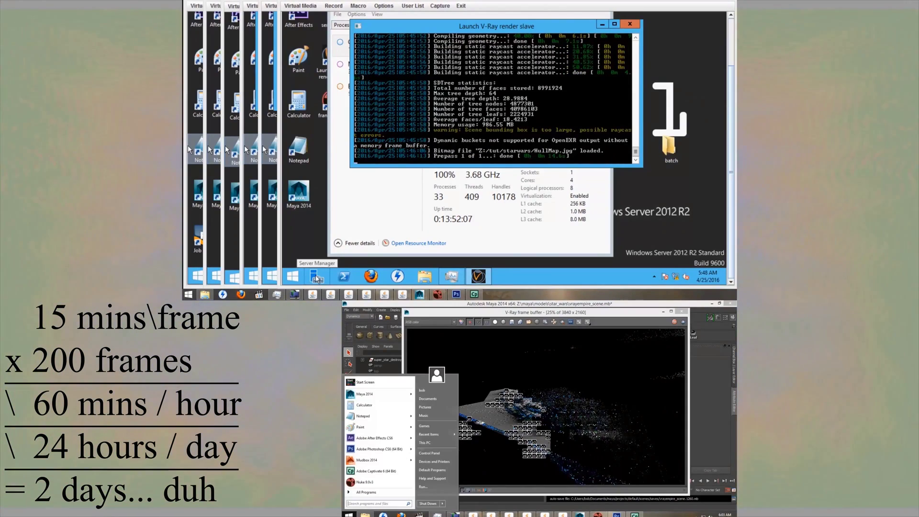
click(364, 405)
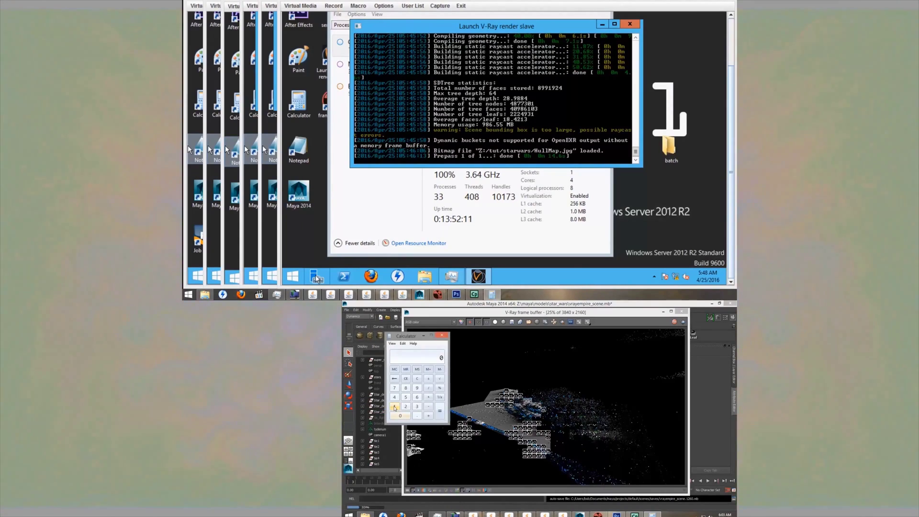
click(428, 397)
click(406, 407)
click(403, 417)
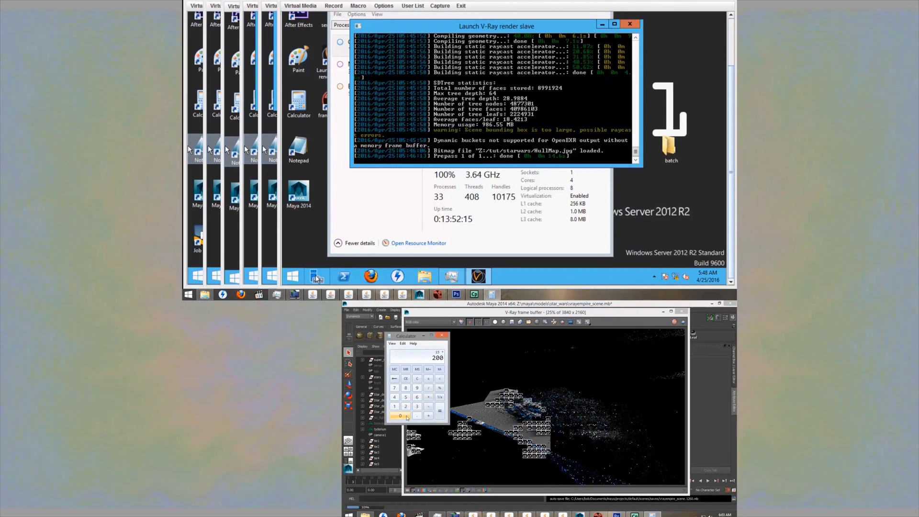
click(429, 389)
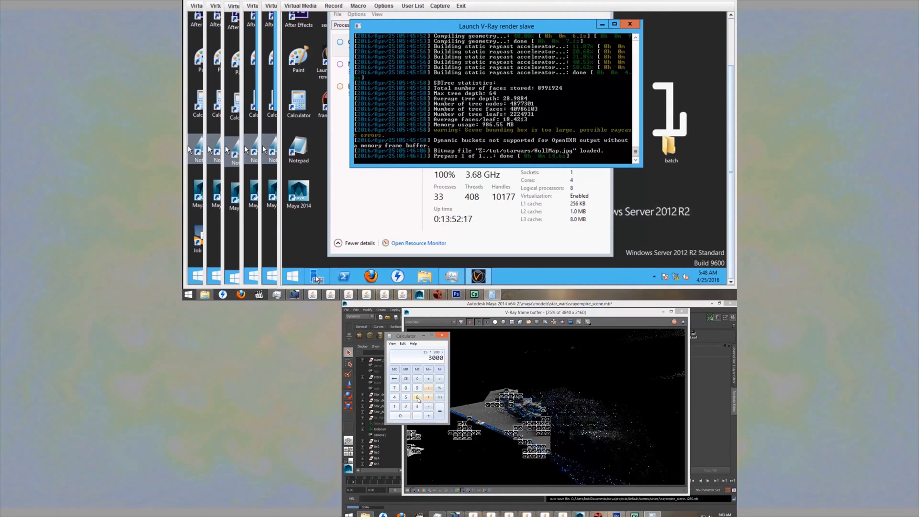
click(405, 417)
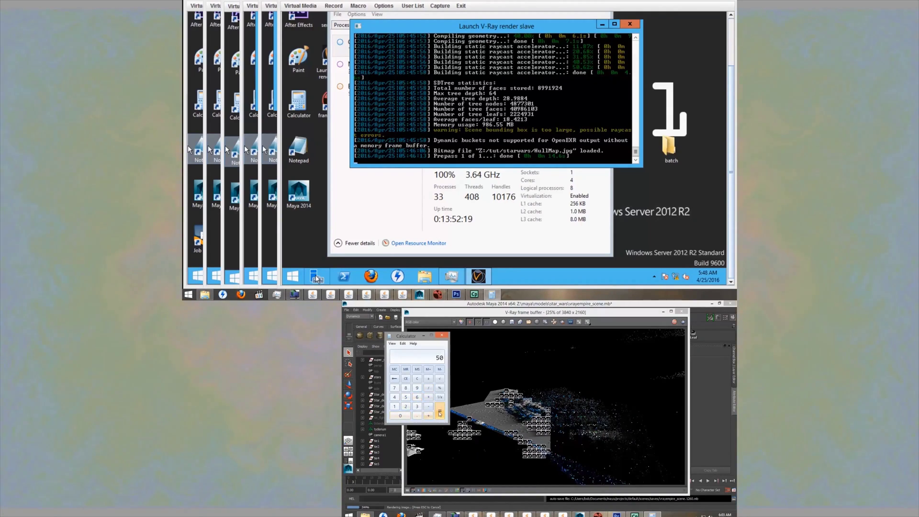
click(428, 388)
click(406, 407)
click(394, 397)
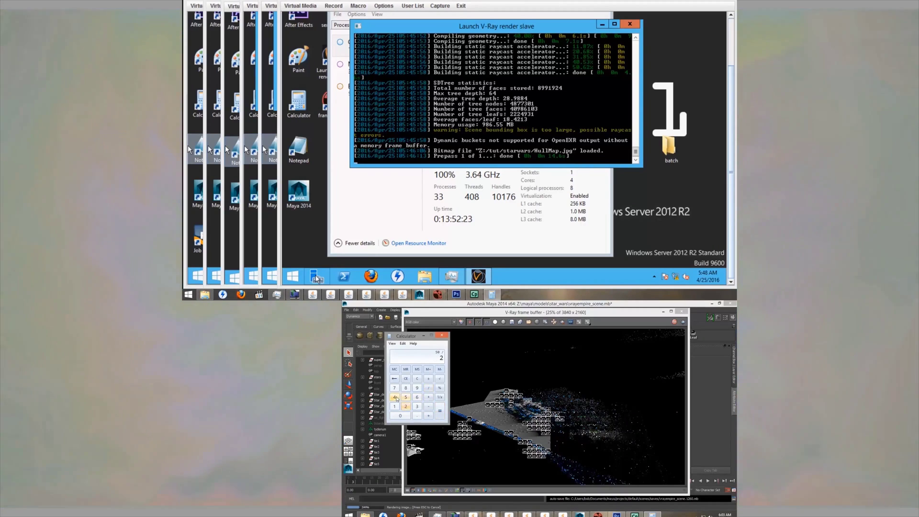
click(440, 414)
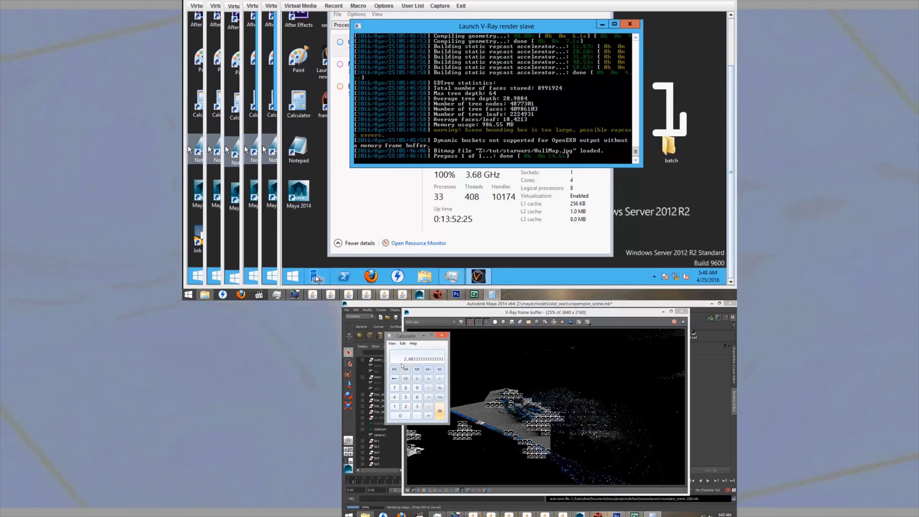